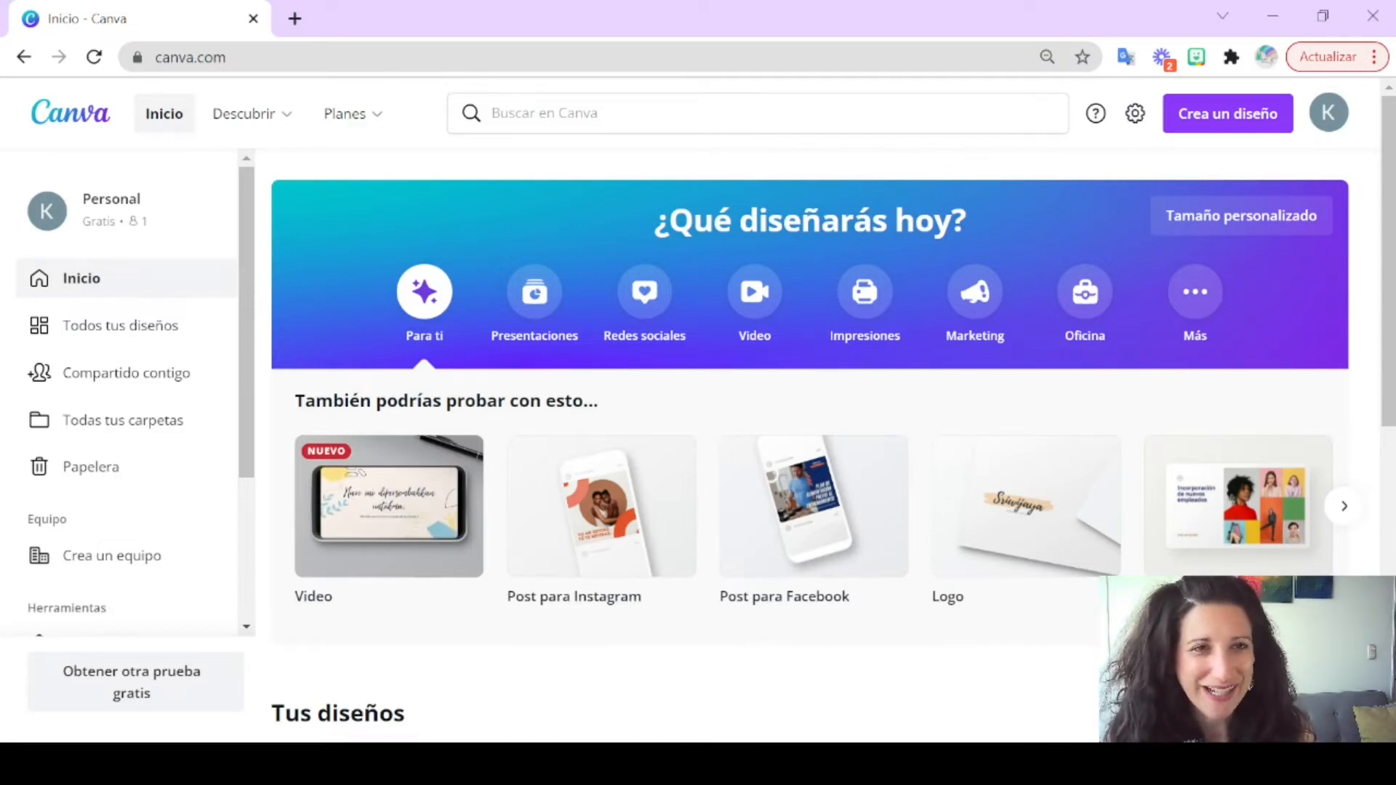
Step: Create a new blank Video design, 1920 × 1080 px, from the suggested design types
click(1228, 113)
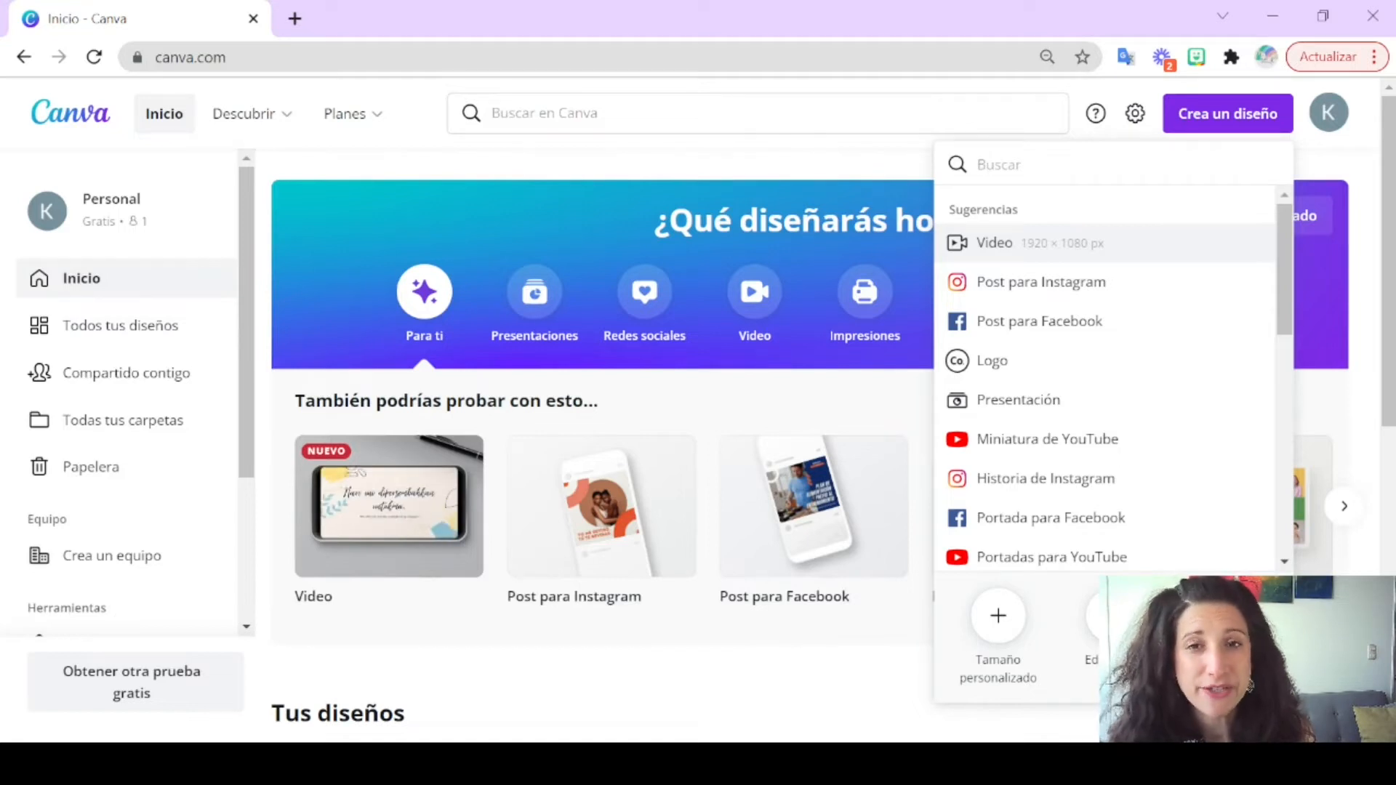
key(Down)
key(Down)
key(Down)
key(Down)
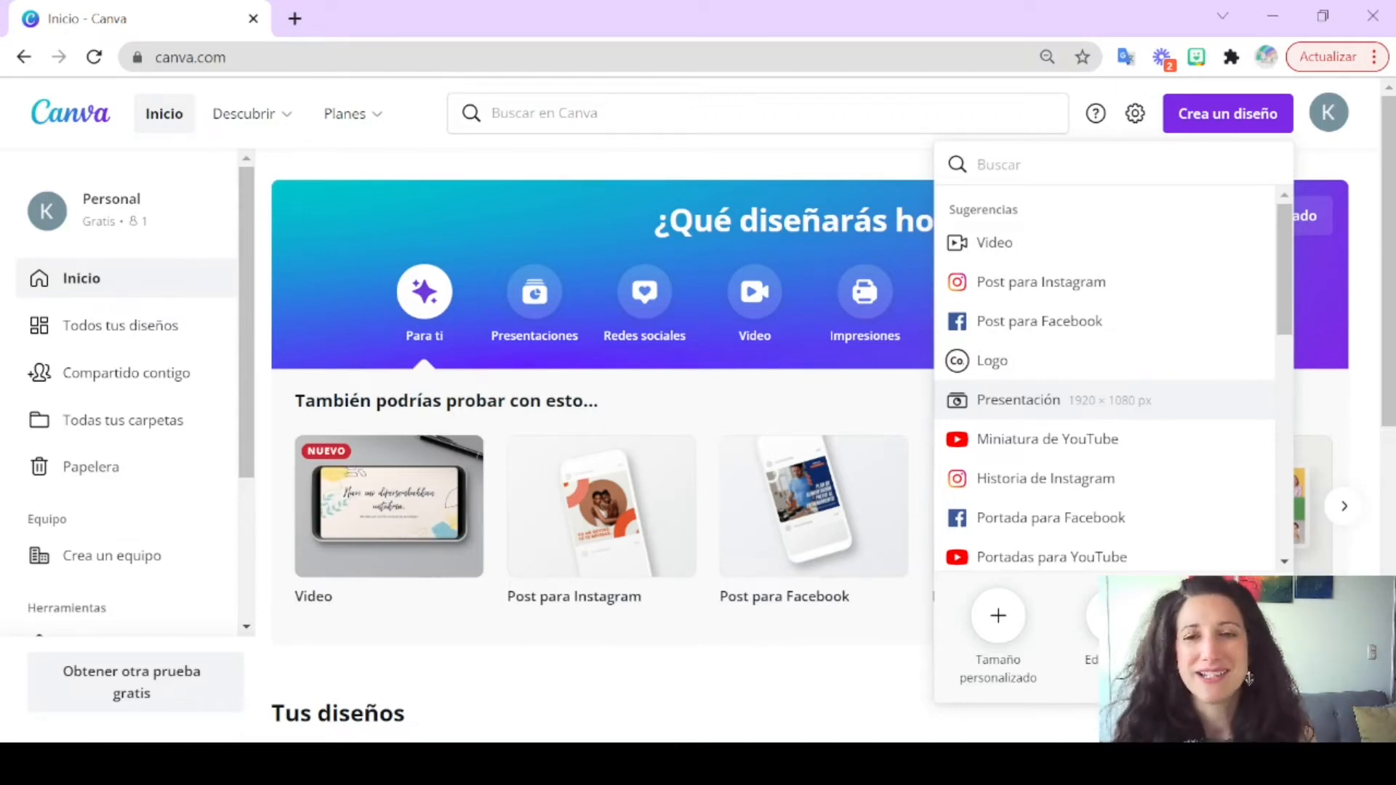
key(Up)
key(Up)
key(Up)
key(Up)
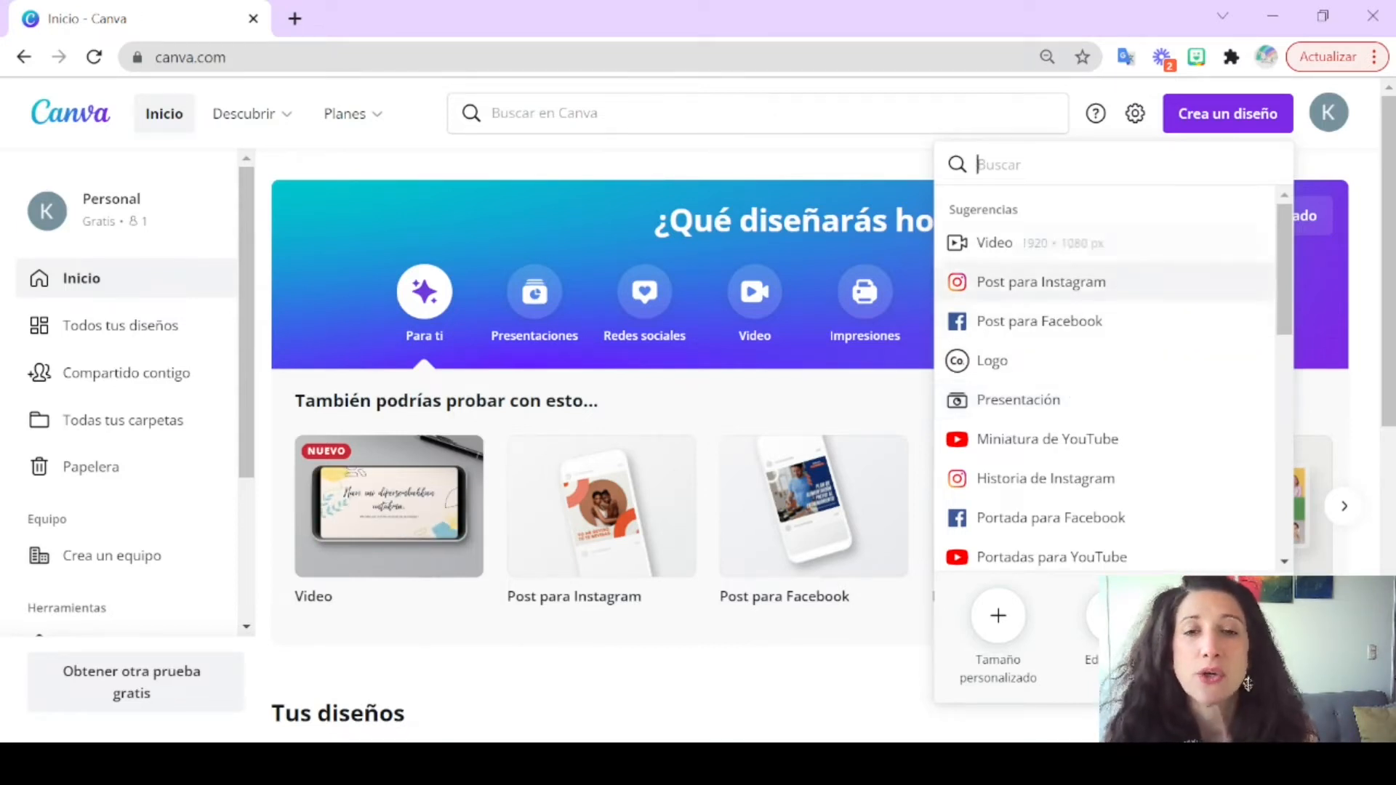
key(Return)
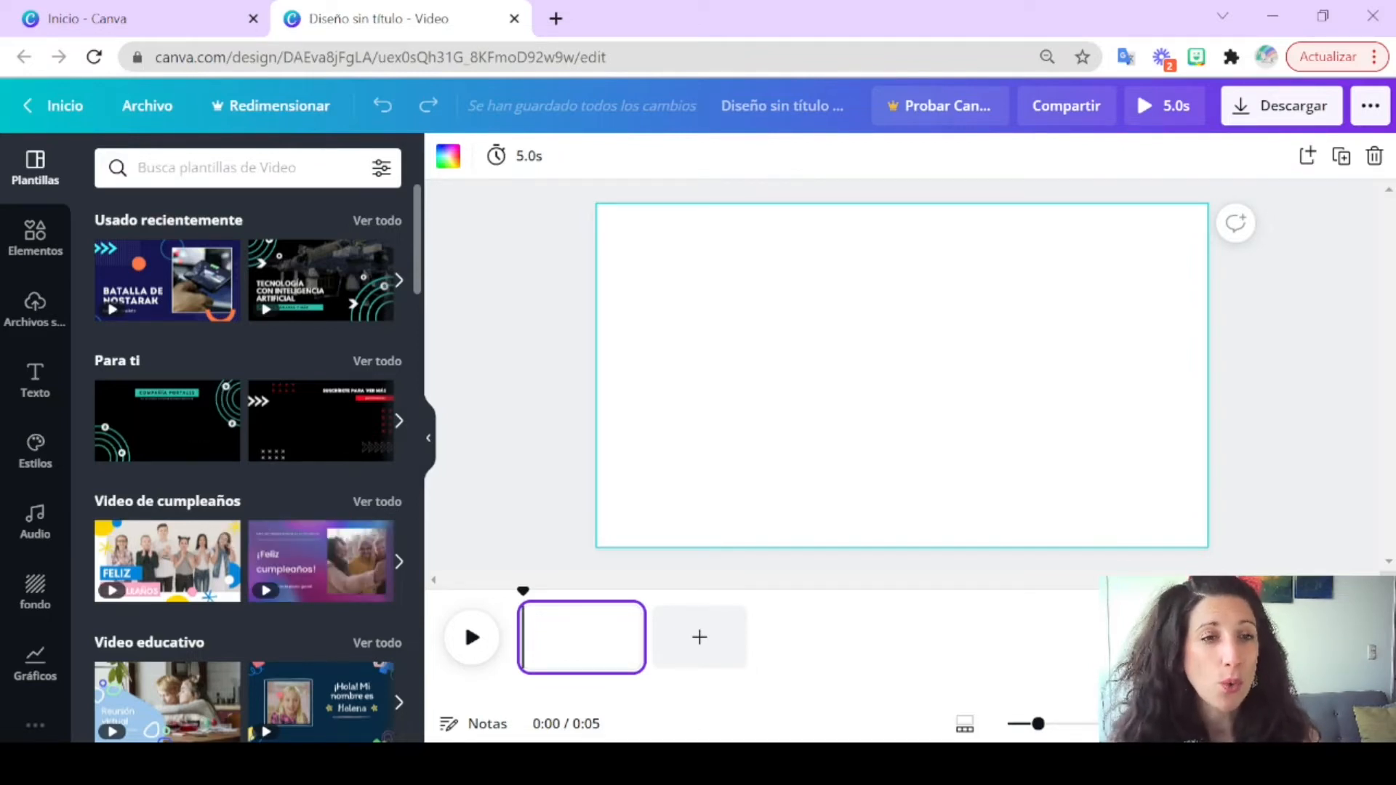
click(216, 168)
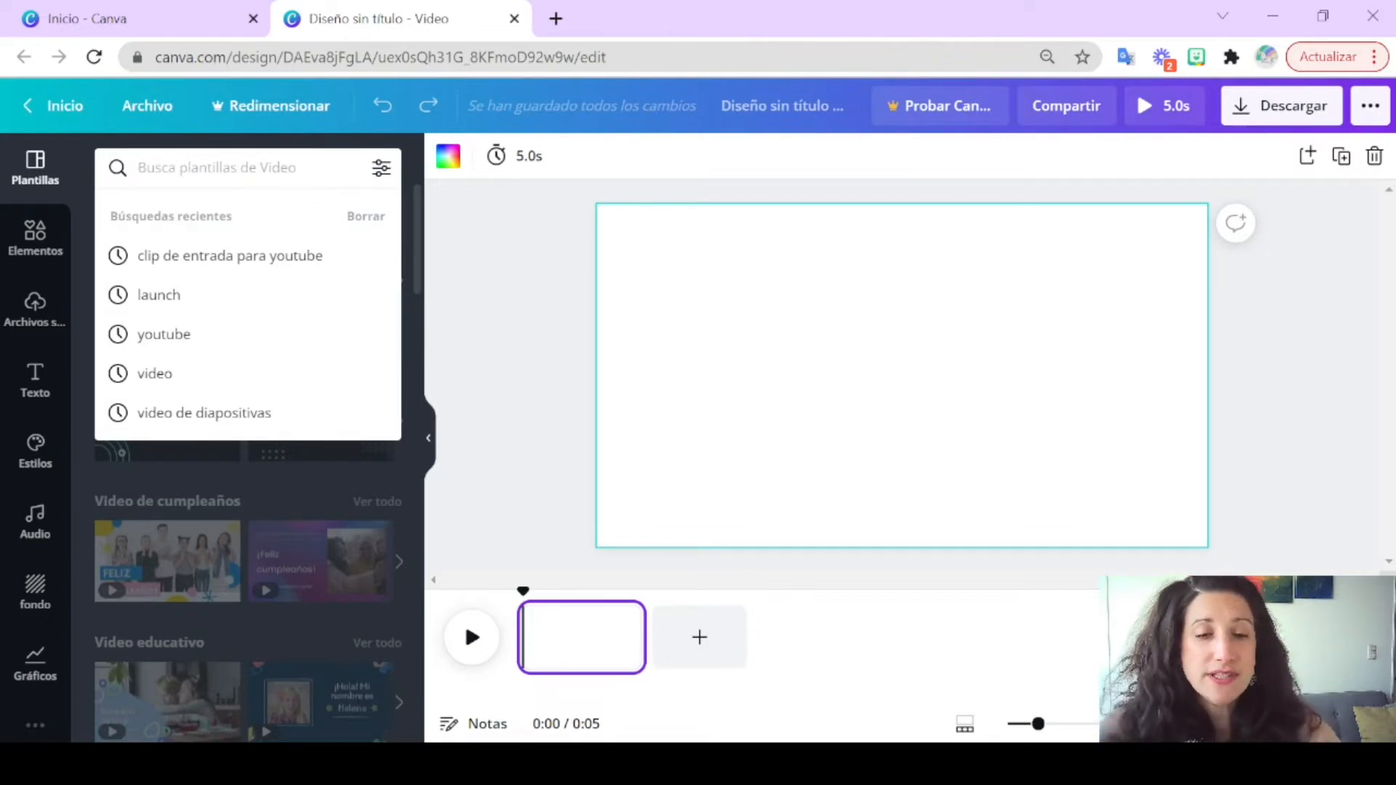
text(youtube)
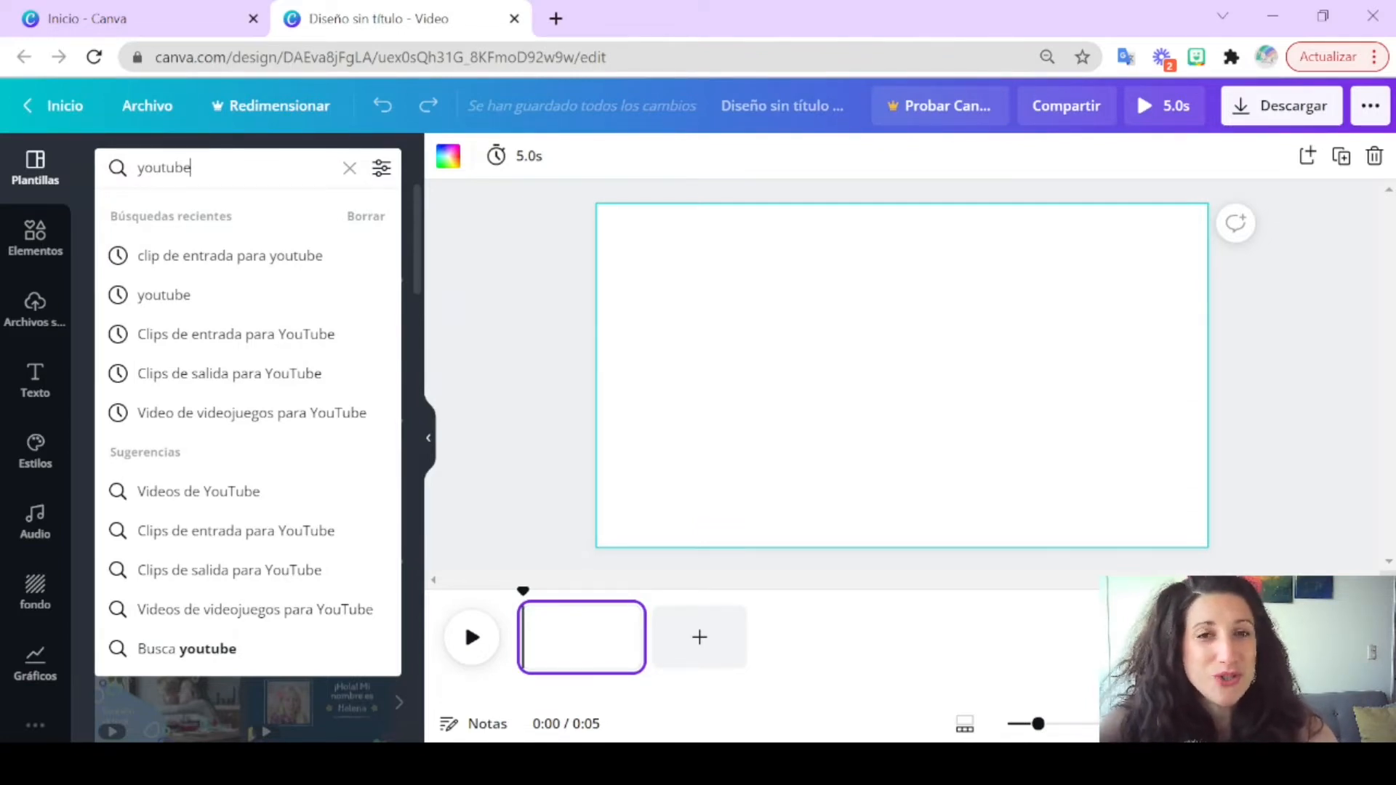
key(BackSpace)
key(BackSpace)
key(BackSpace)
key(BackSpace)
key(BackSpace)
key(BackSpace)
key(BackSpace)
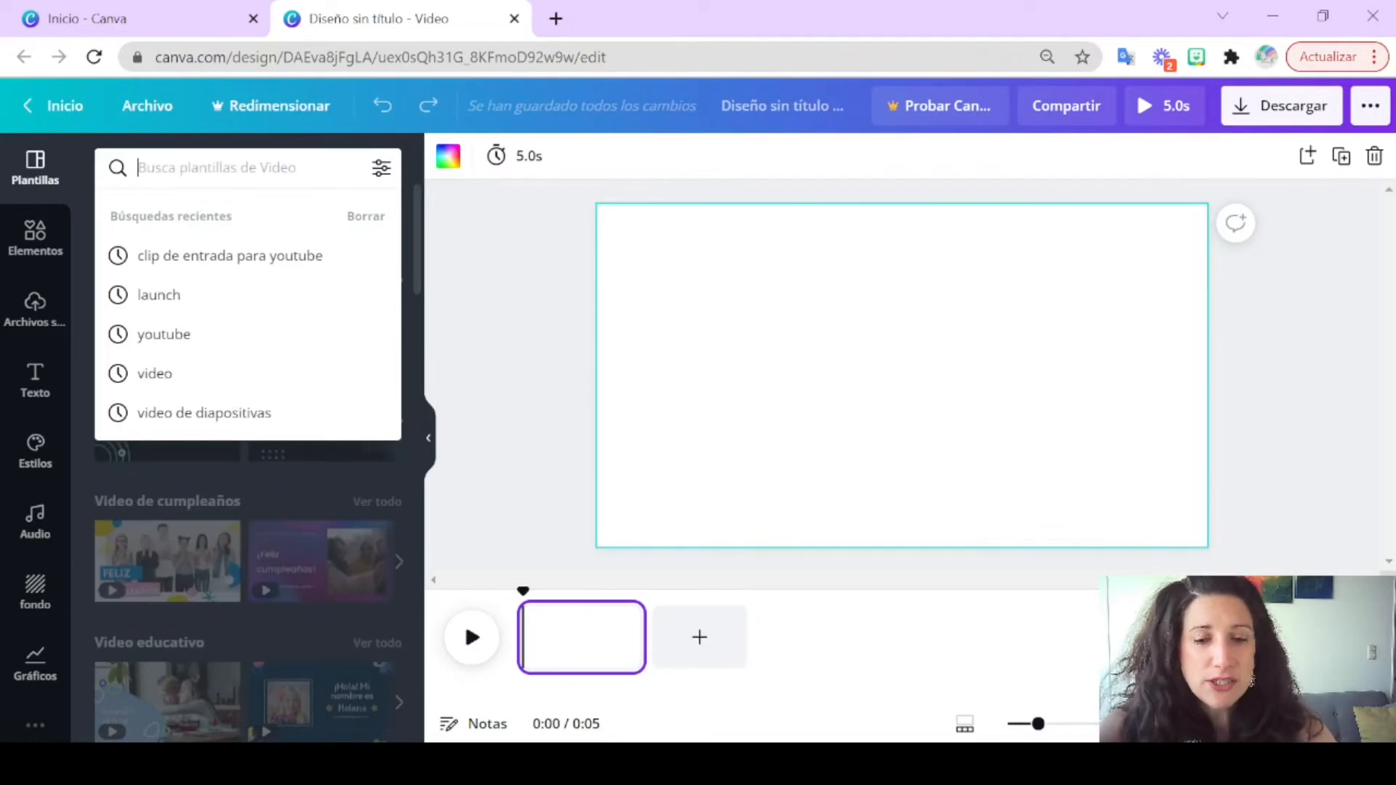
Step: Search the video templates for "clip de entrada para youtube"
text(cl)
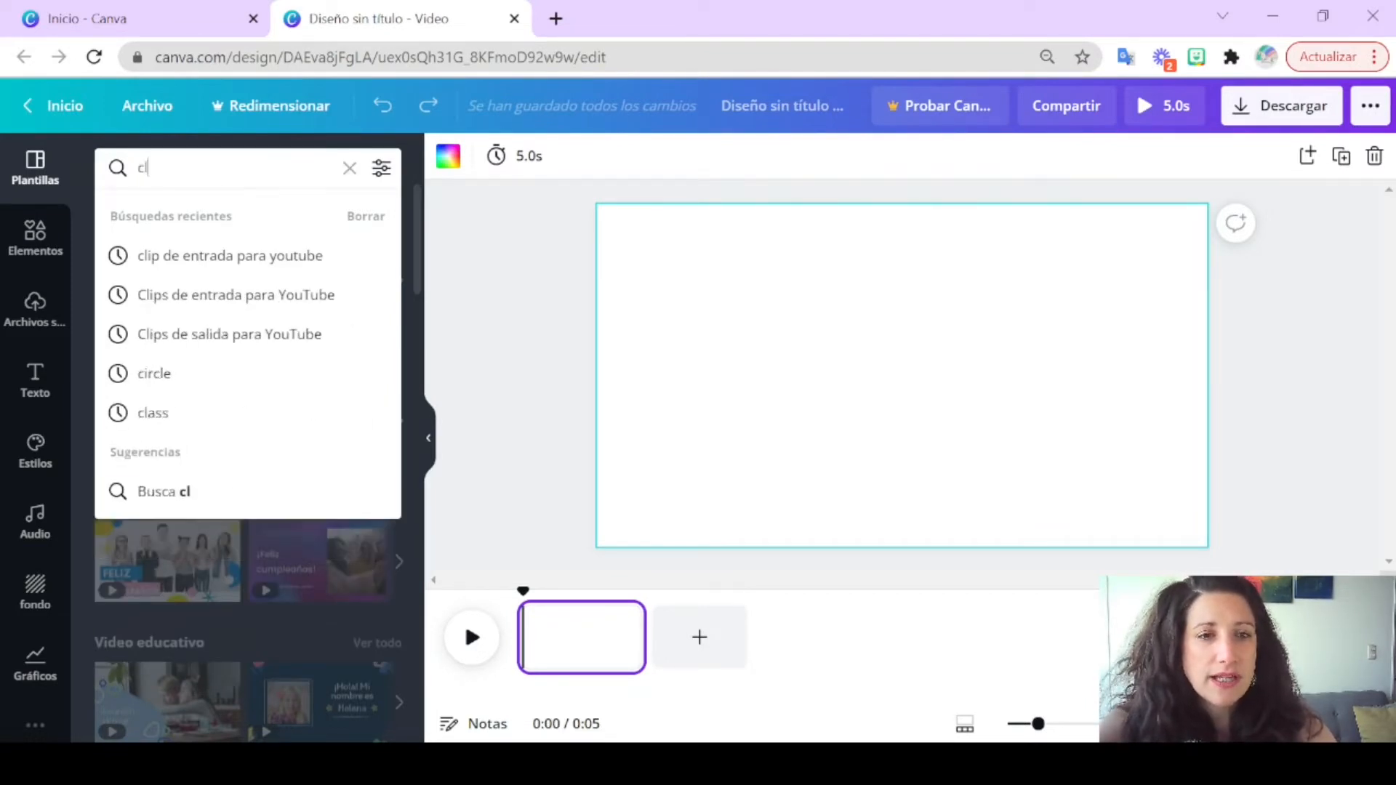
text(ip de entrada pa)
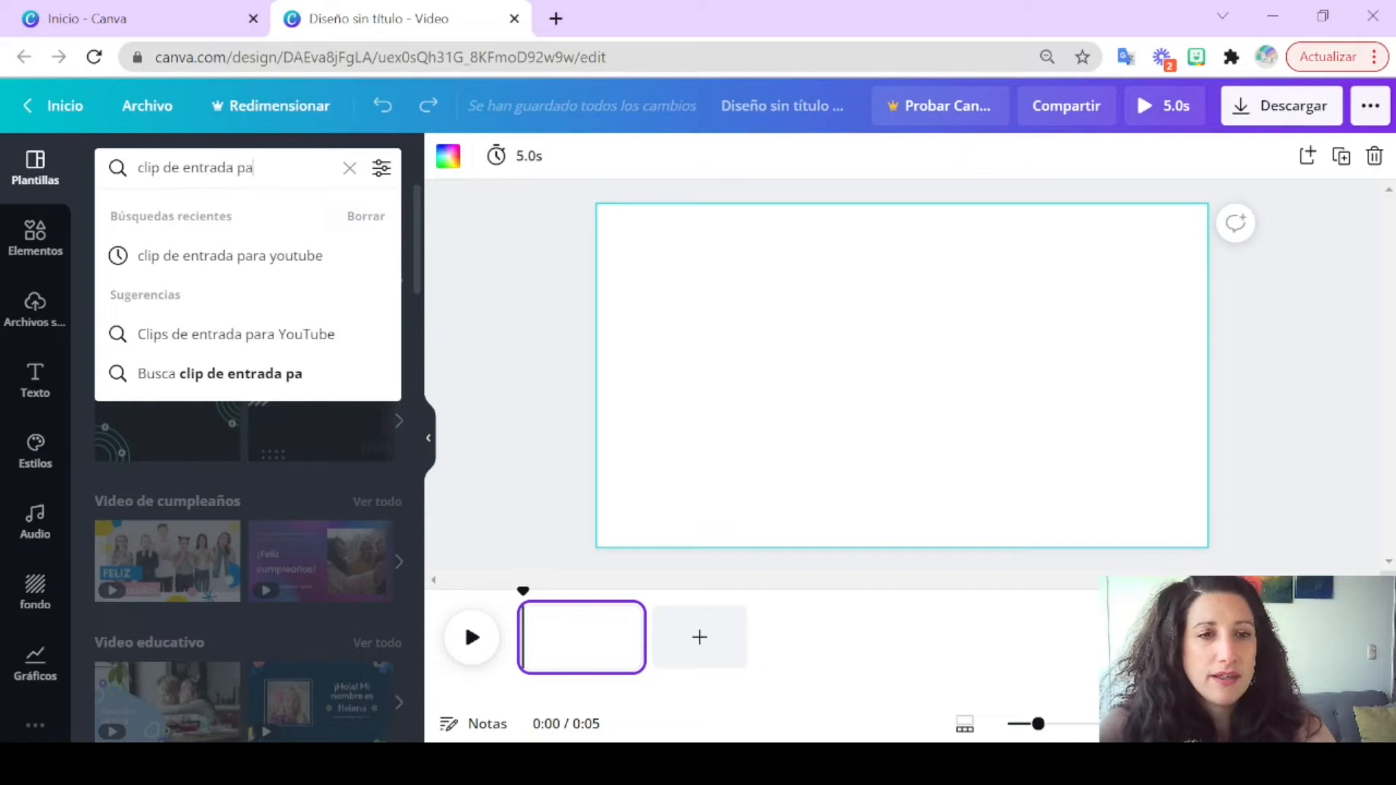
text(ra youtube)
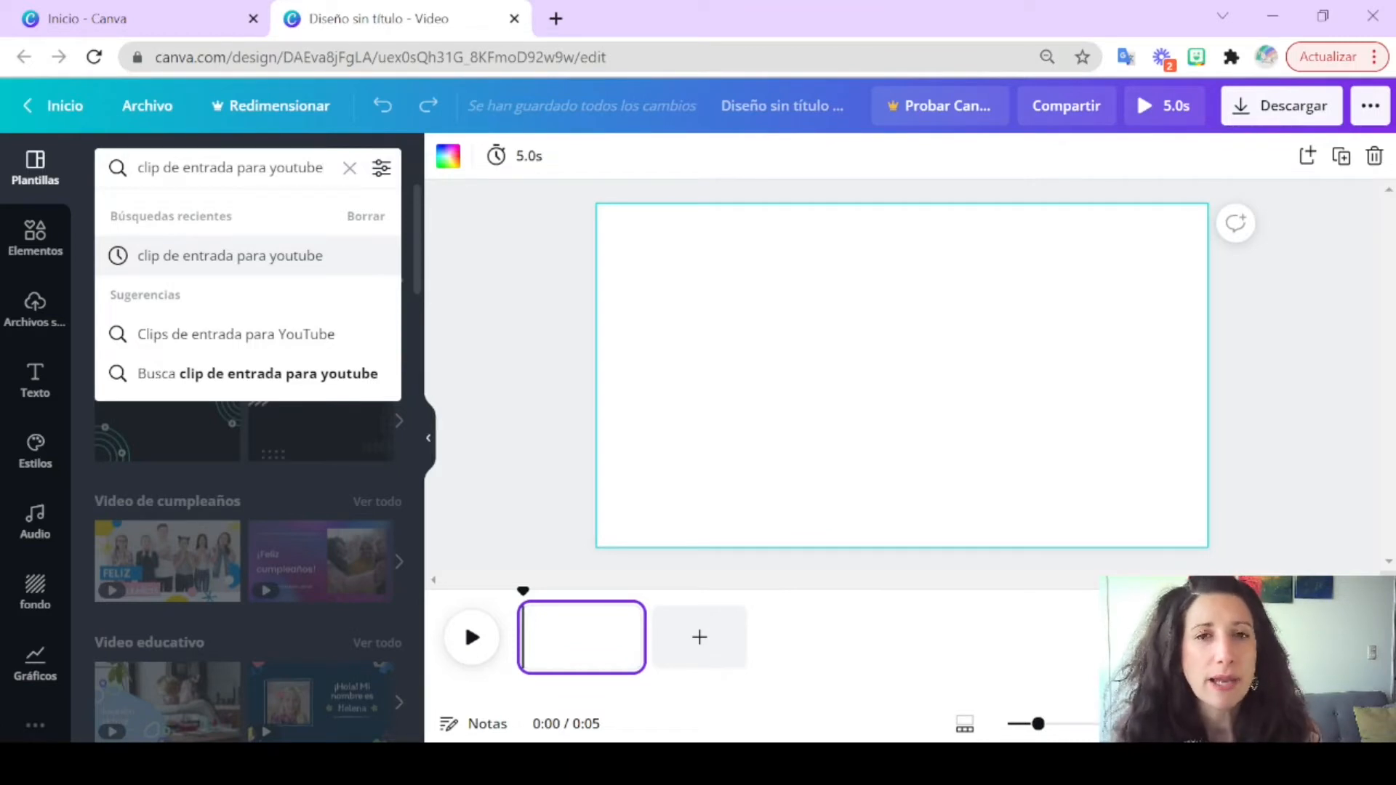
click(230, 256)
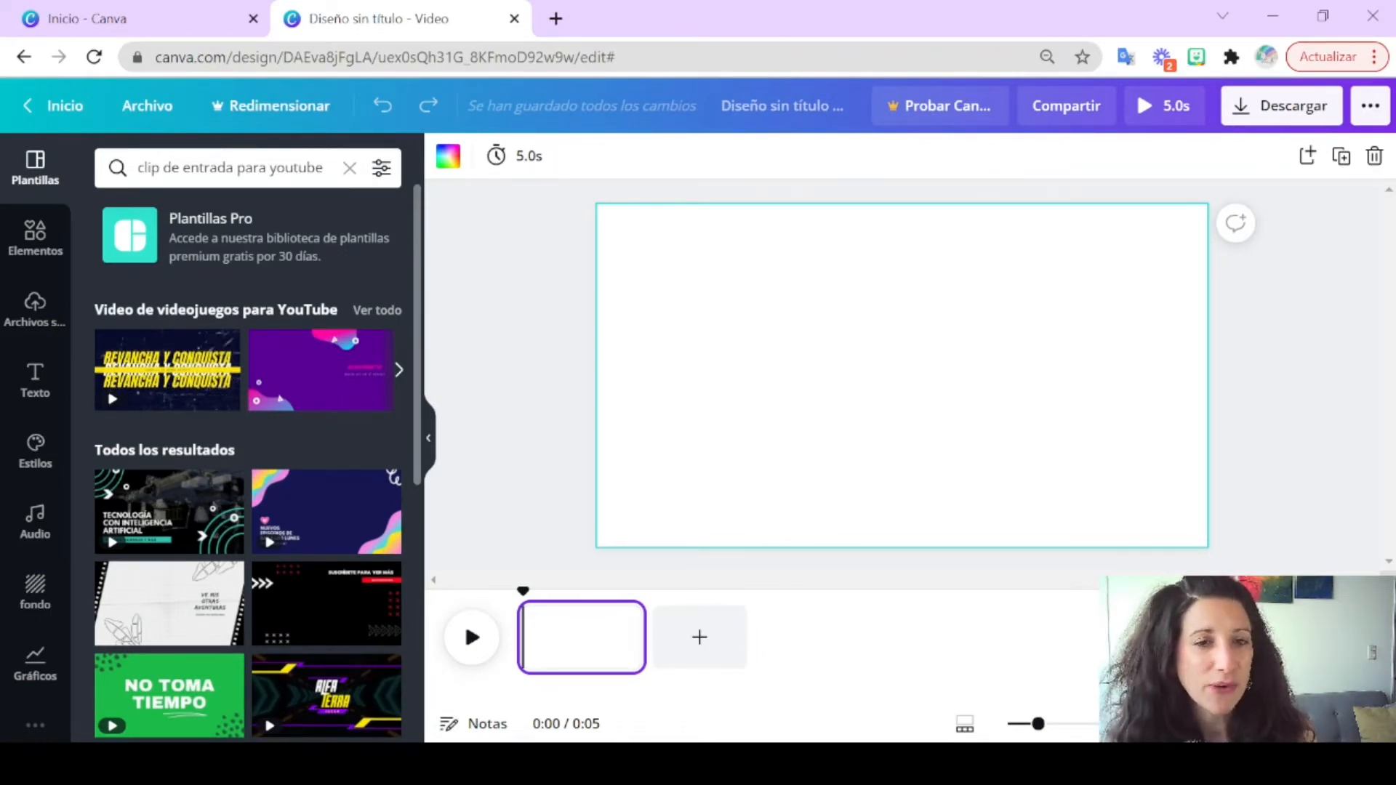
Step: Show all templates in the "Video de videojuegos para YouTube" category and apply the REVANCHA Y CONQUISTA template to the page
click(378, 310)
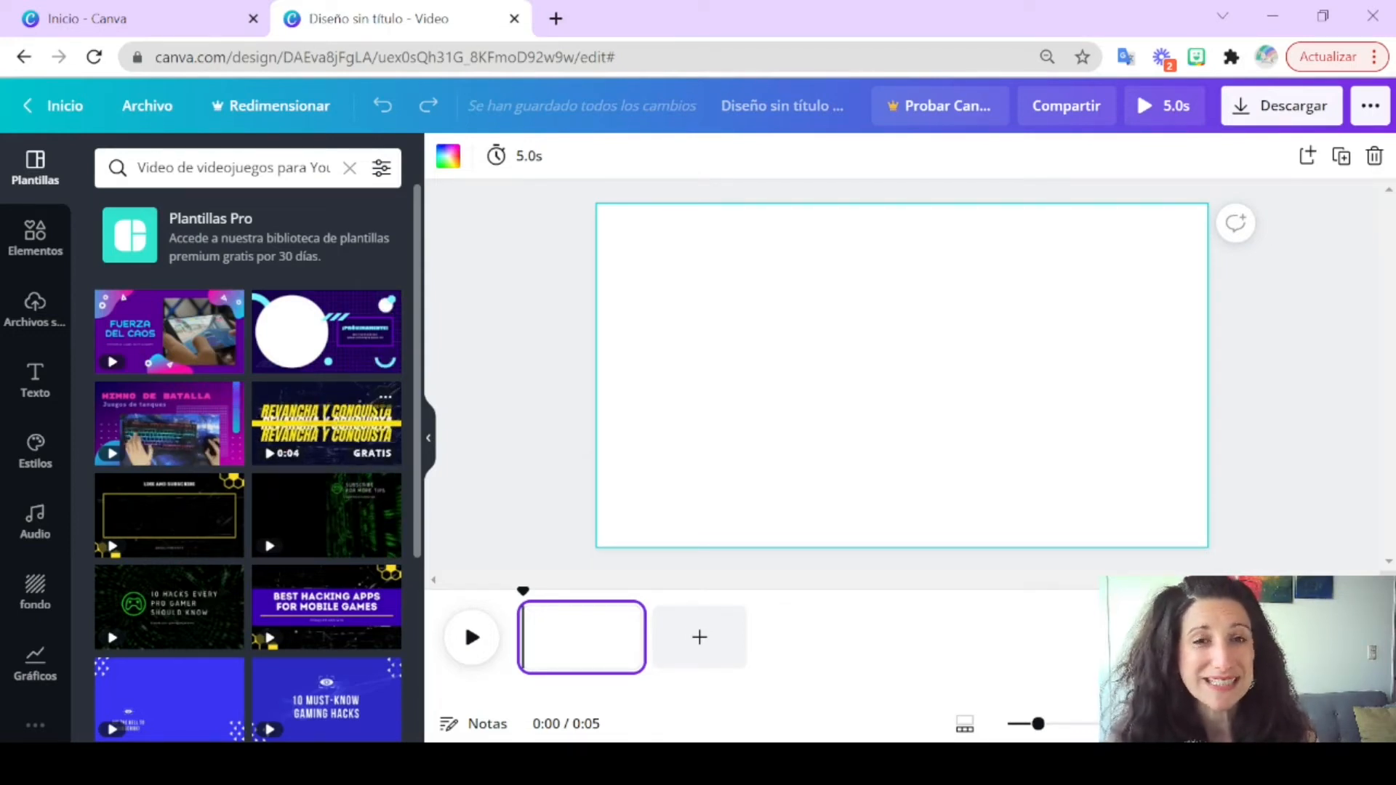
click(327, 422)
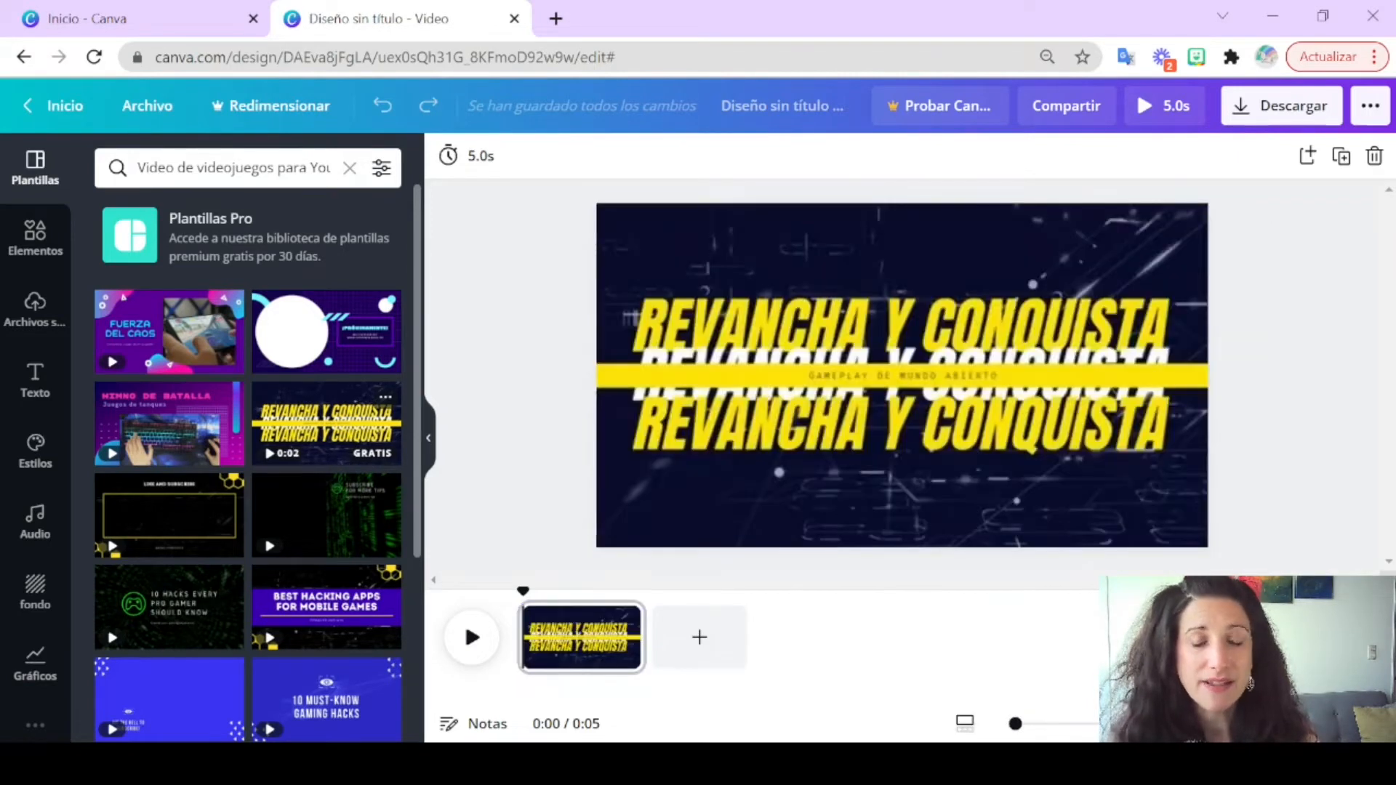
click(901, 255)
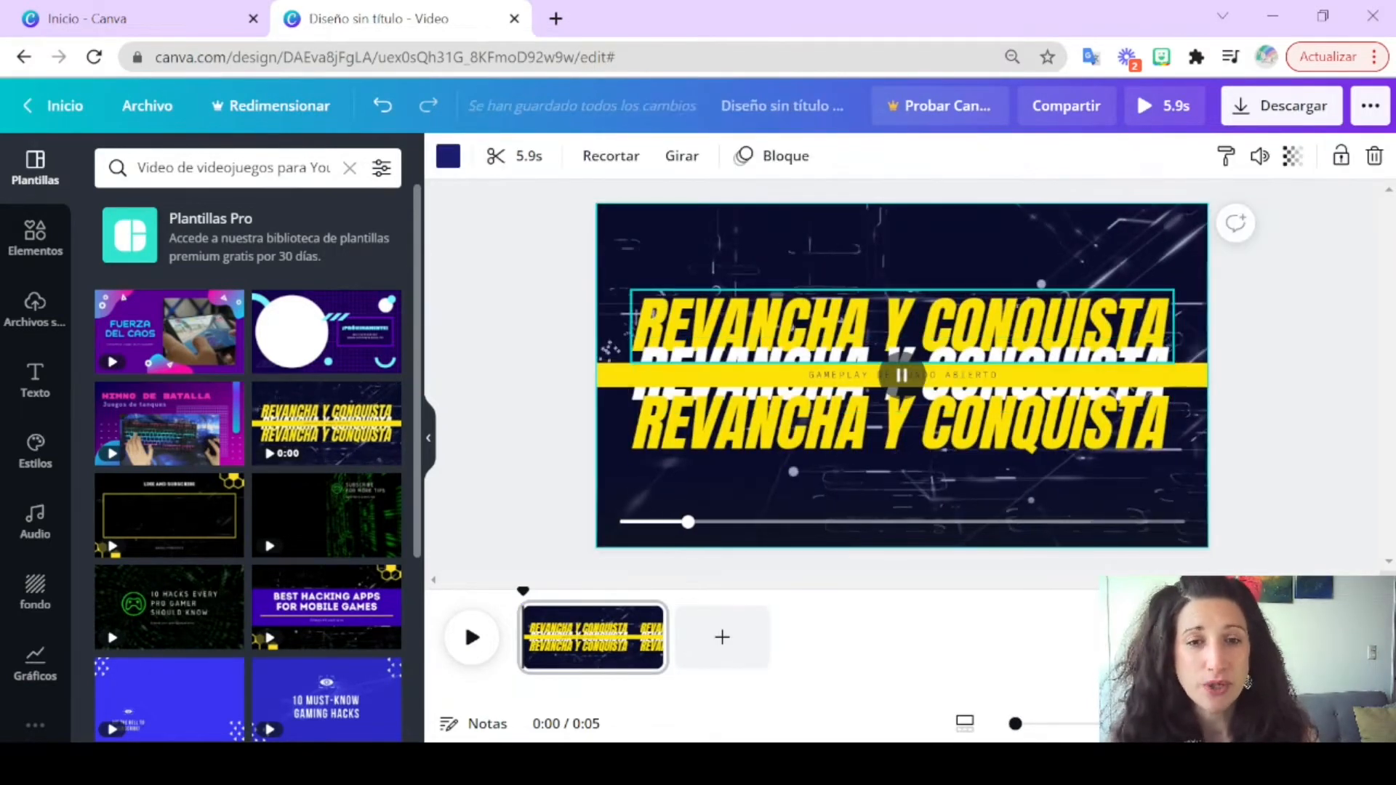
Step: Replace the upper yellow title line with DESIGN
click(902, 325)
click(902, 325)
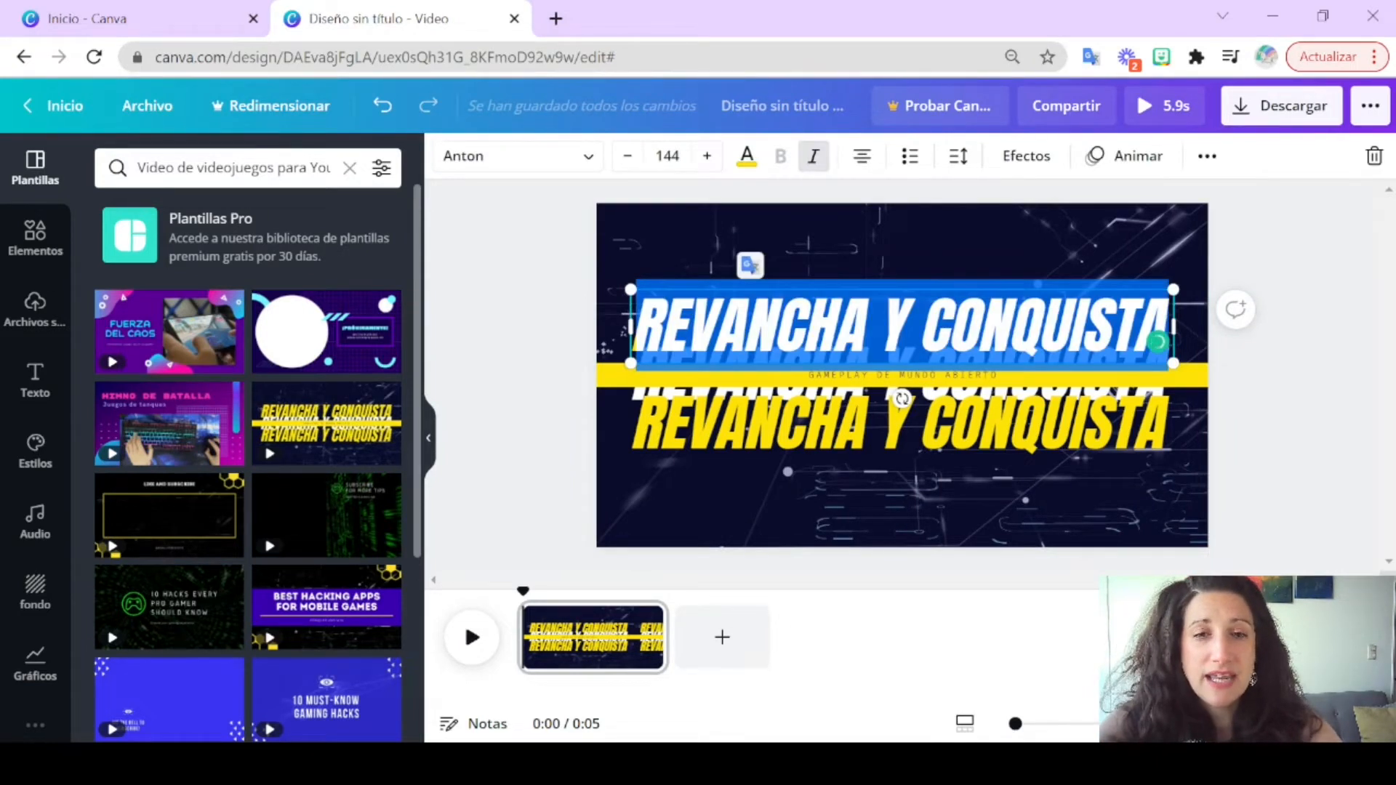
text(DESIGN)
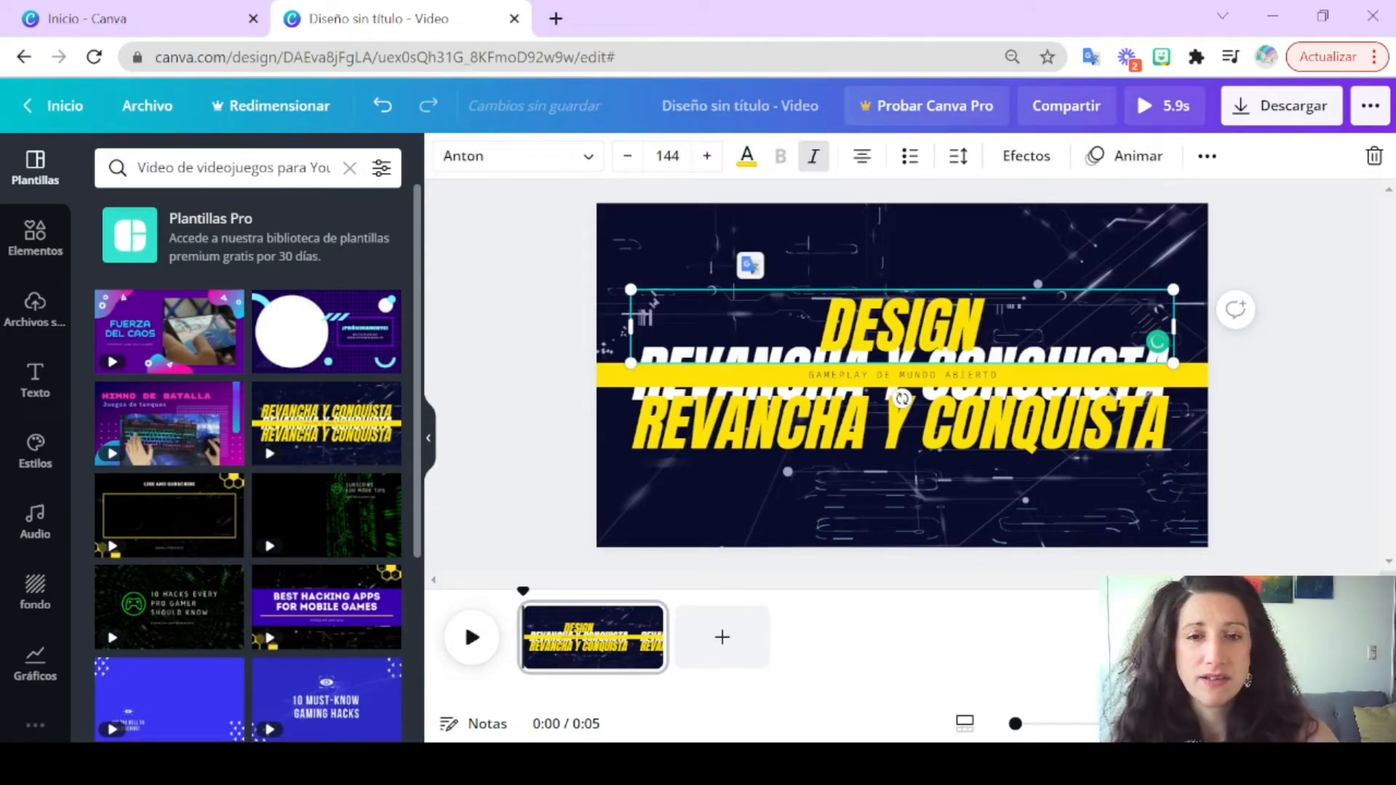
Step: Replace the middle white title line with CREATE and the lower yellow title line with LAUNCH
click(702, 394)
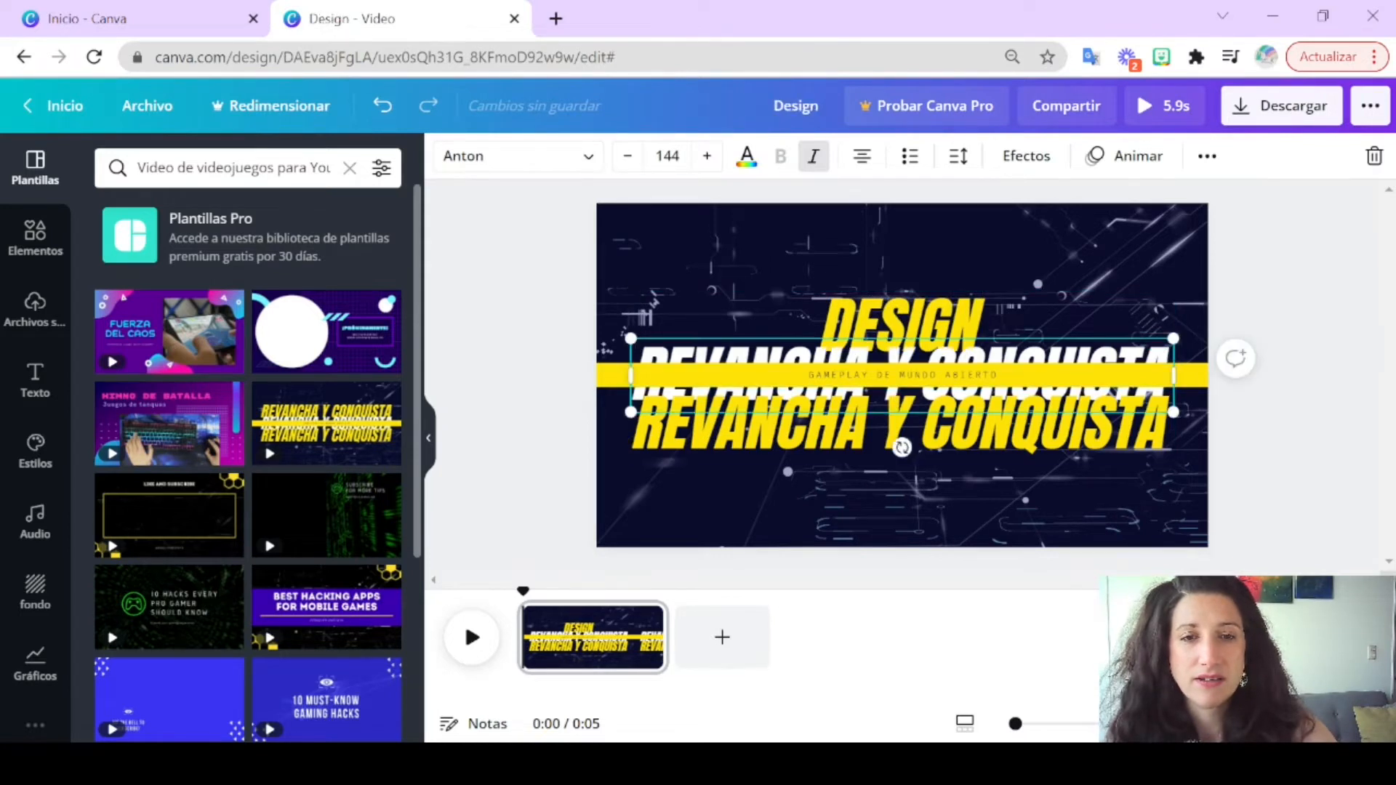
double_click(701, 358)
text(CREATE)
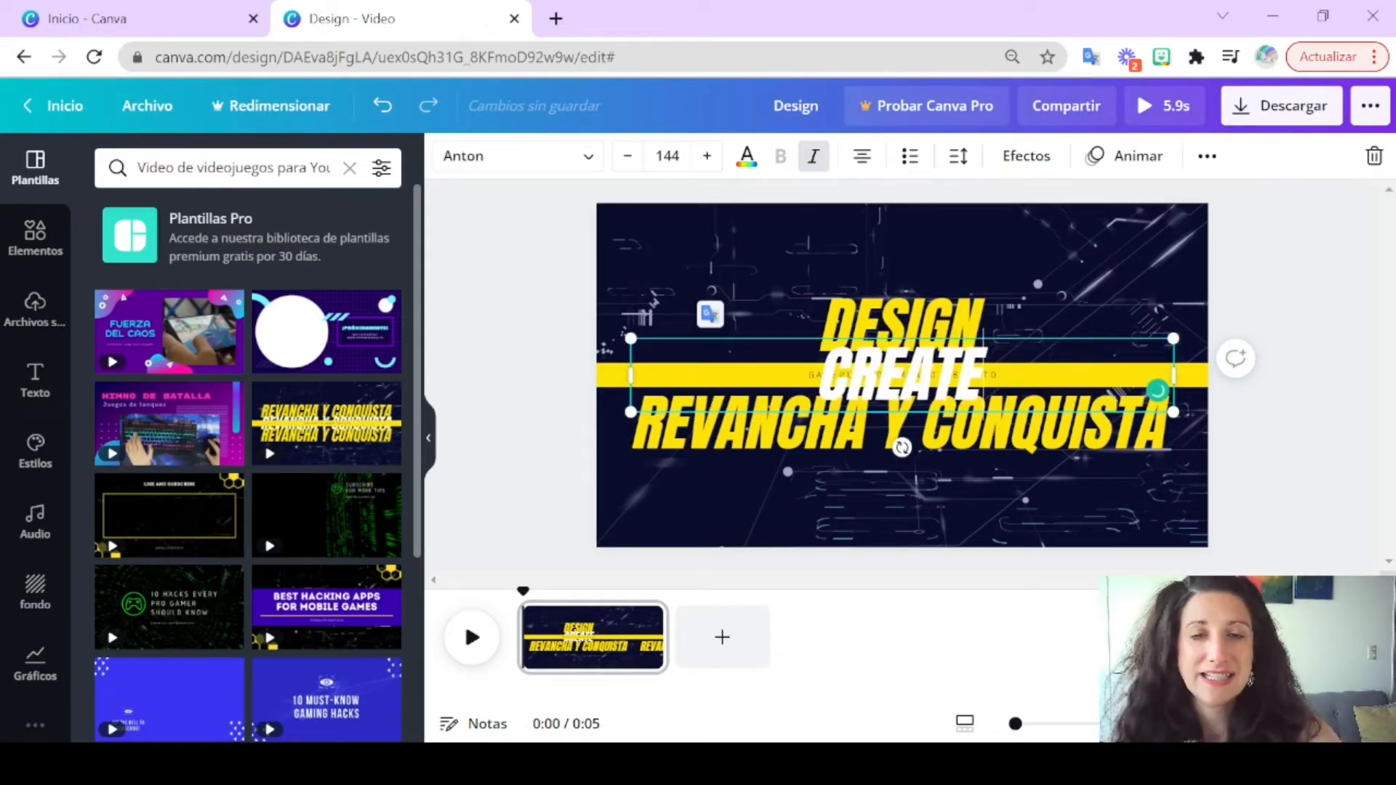
click(727, 425)
double_click(727, 425)
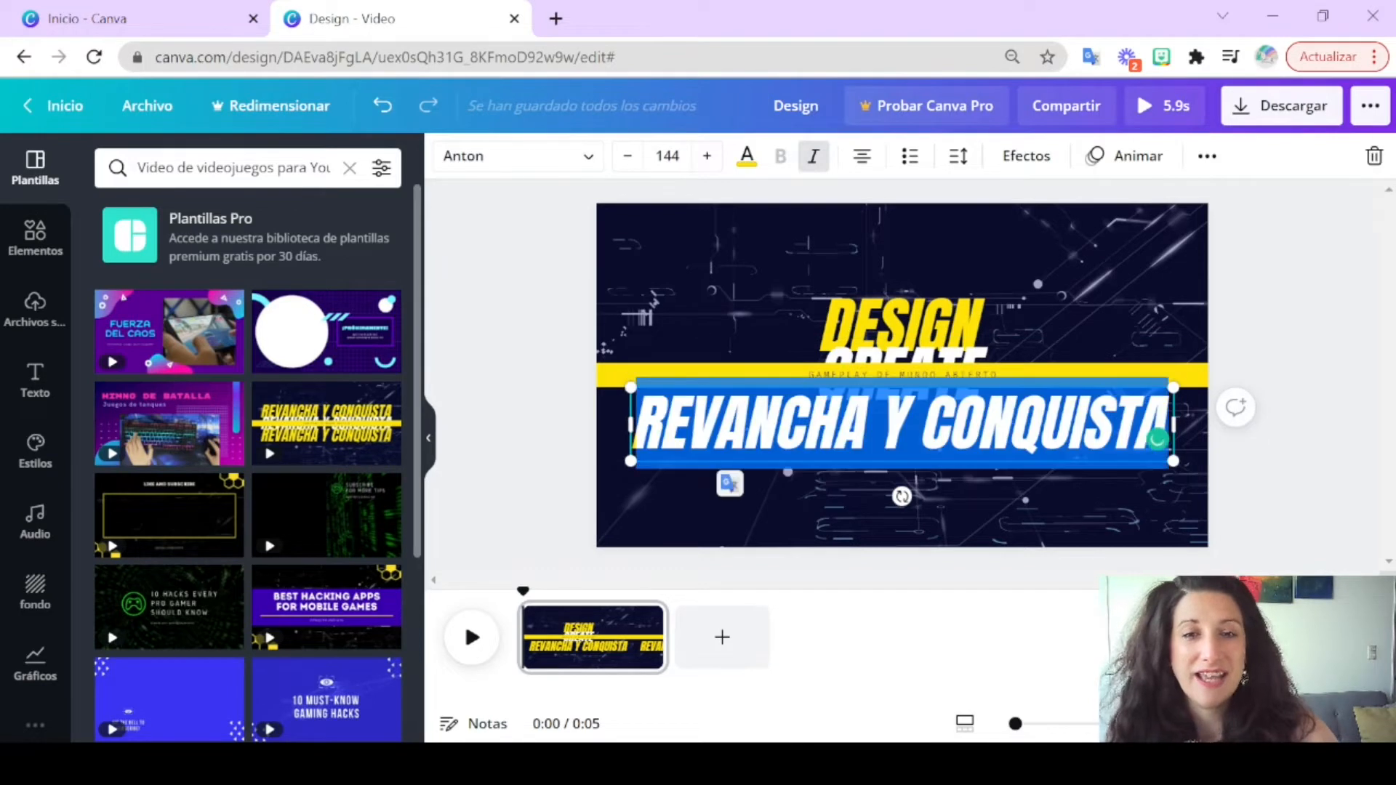
text(LAUNCH)
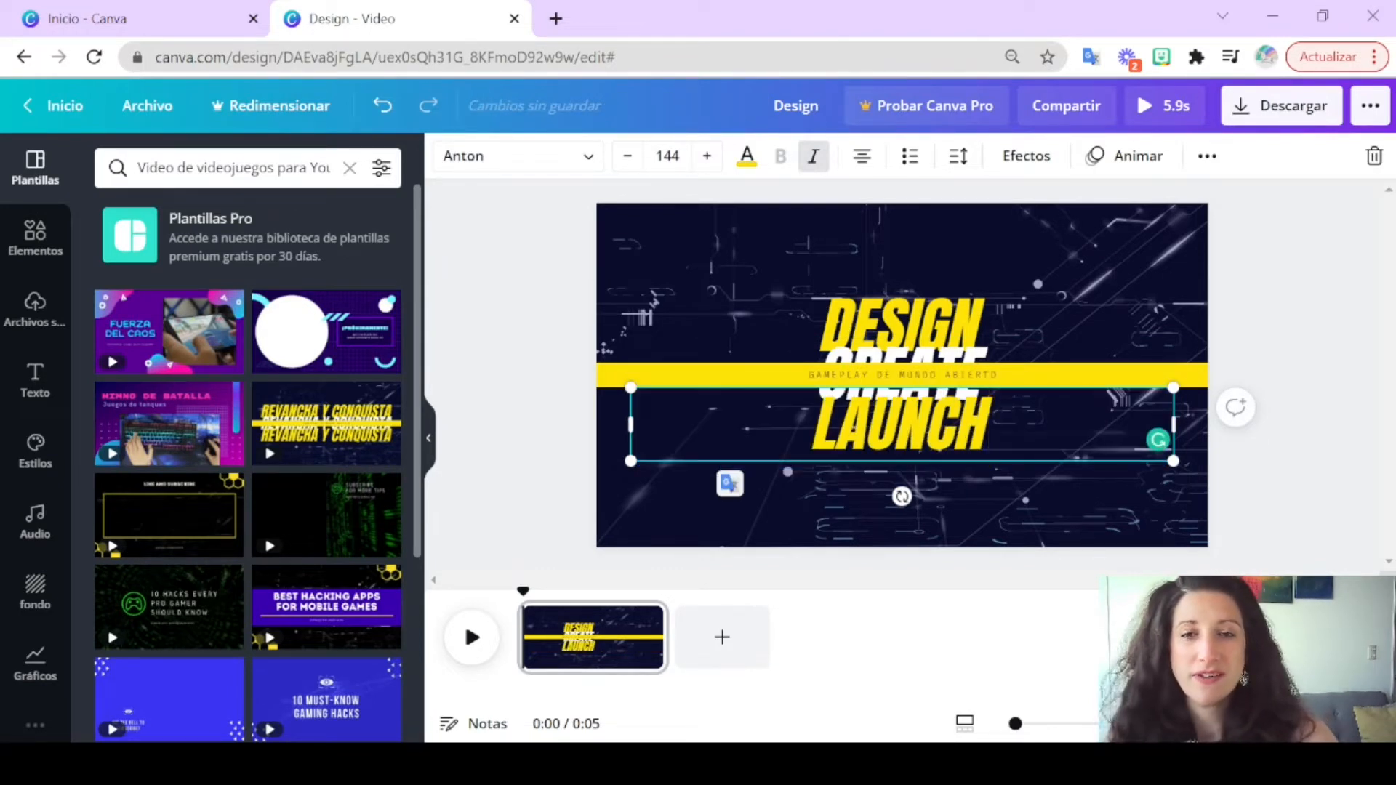
Step: Replace the small subtitle on the yellow band with ONLINE COURSES
click(902, 375)
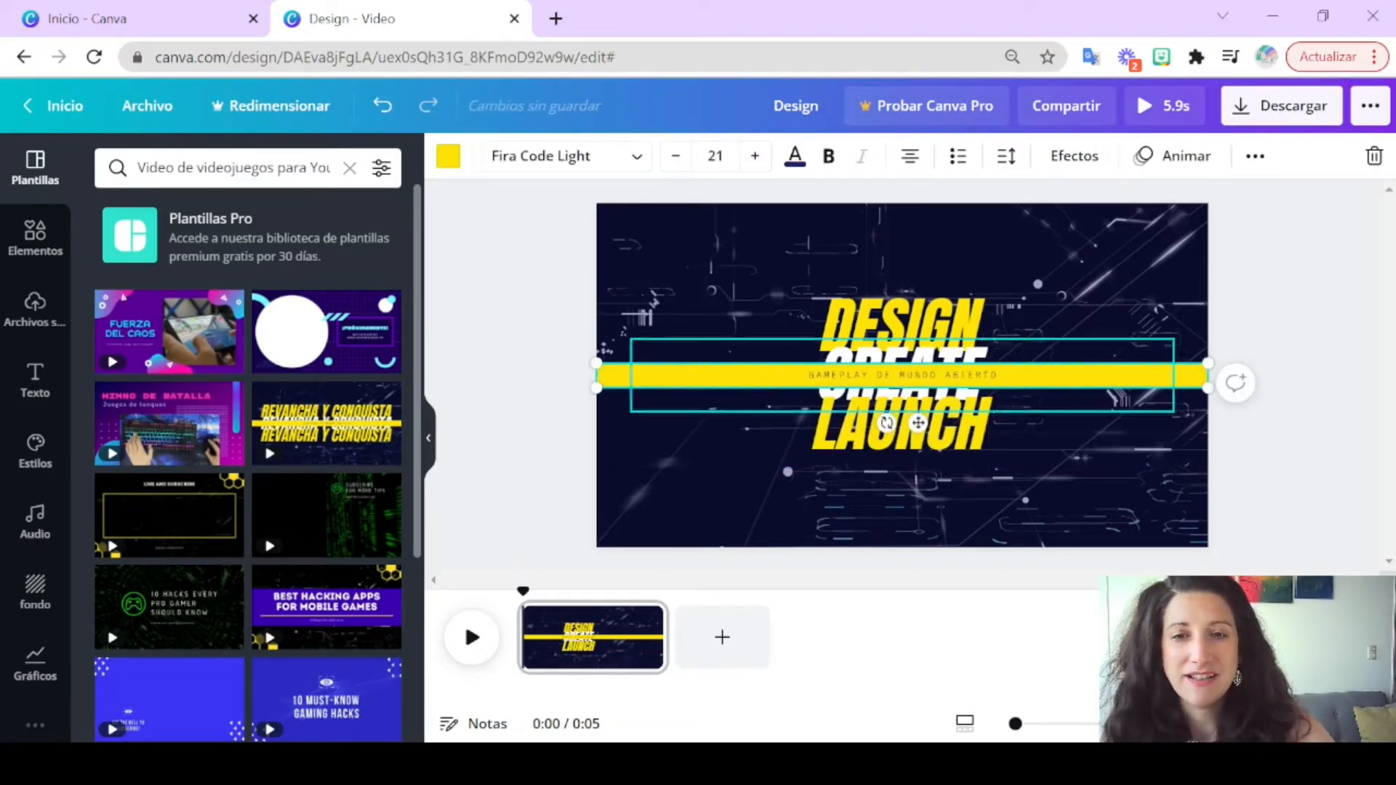
double_click(967, 376)
key(BackSpace)
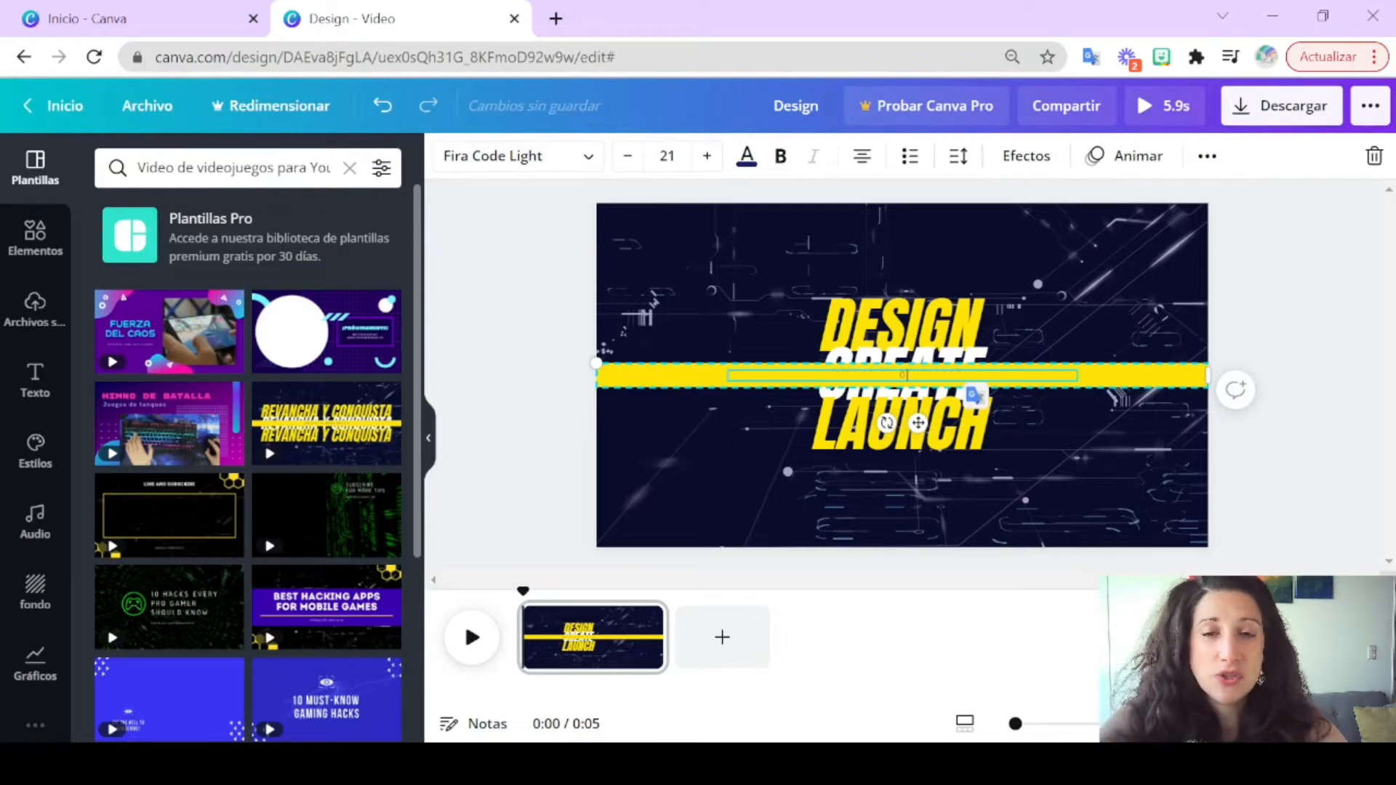
text(ONLINE COURSES)
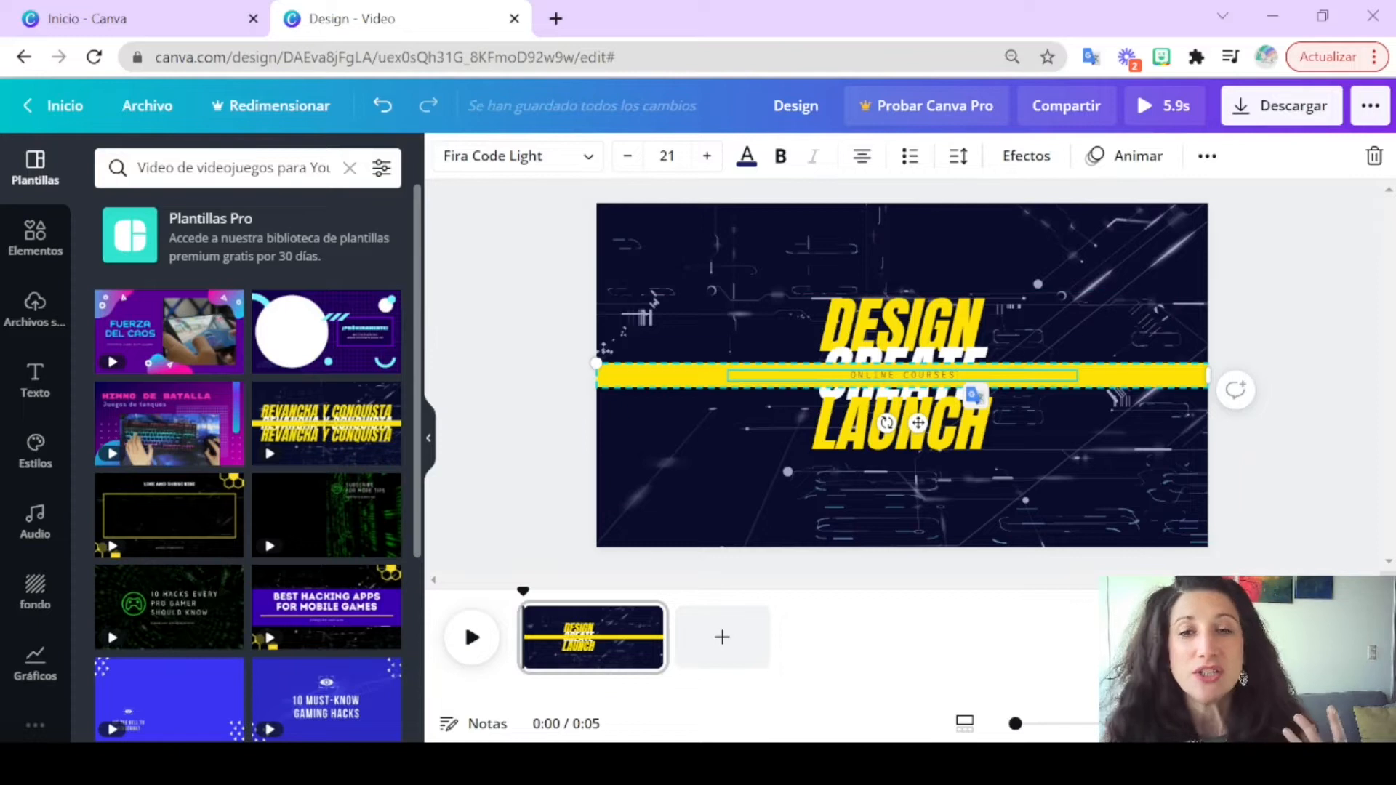
click(1274, 305)
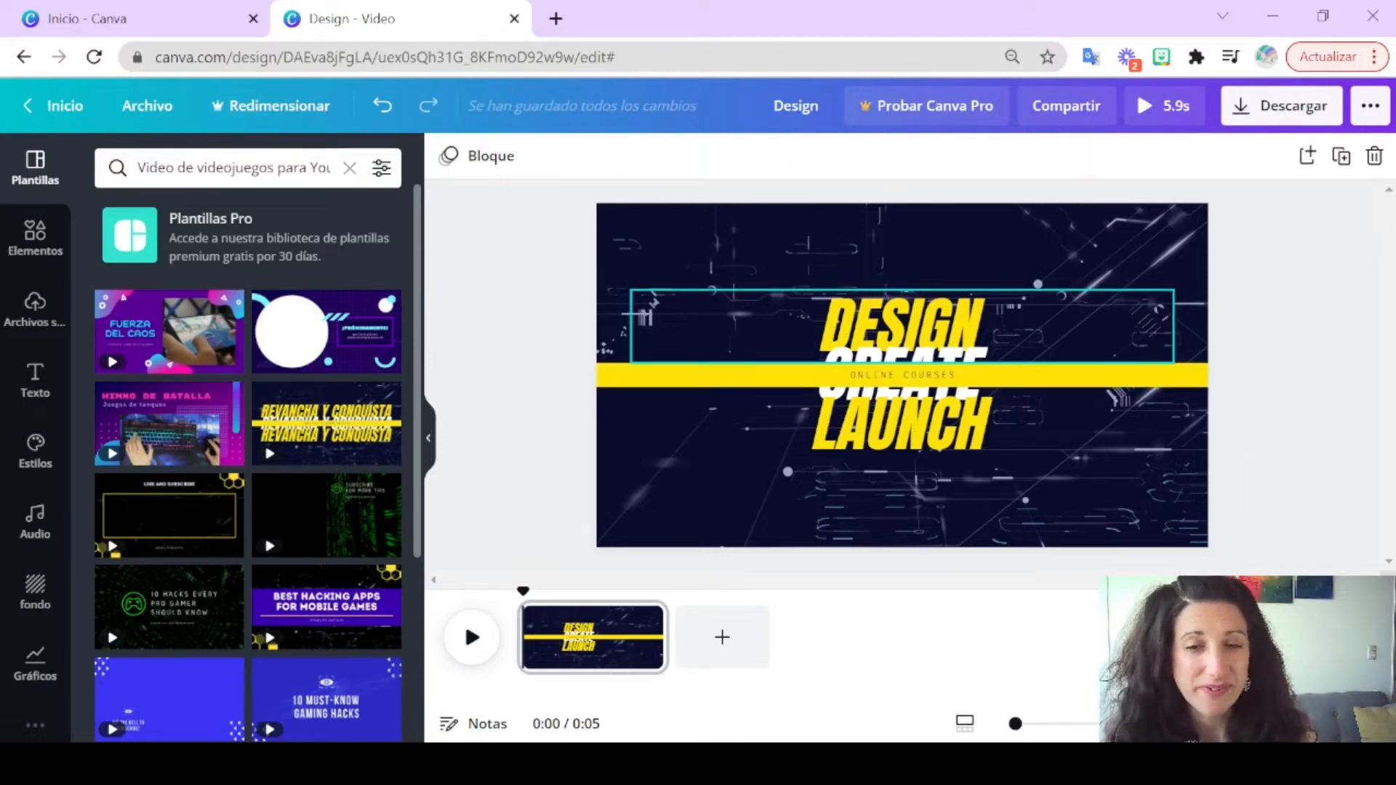
Step: Set the font of the DESIGN, CREATE and LAUNCH lines together to Lemon Tuesday
click(902, 326)
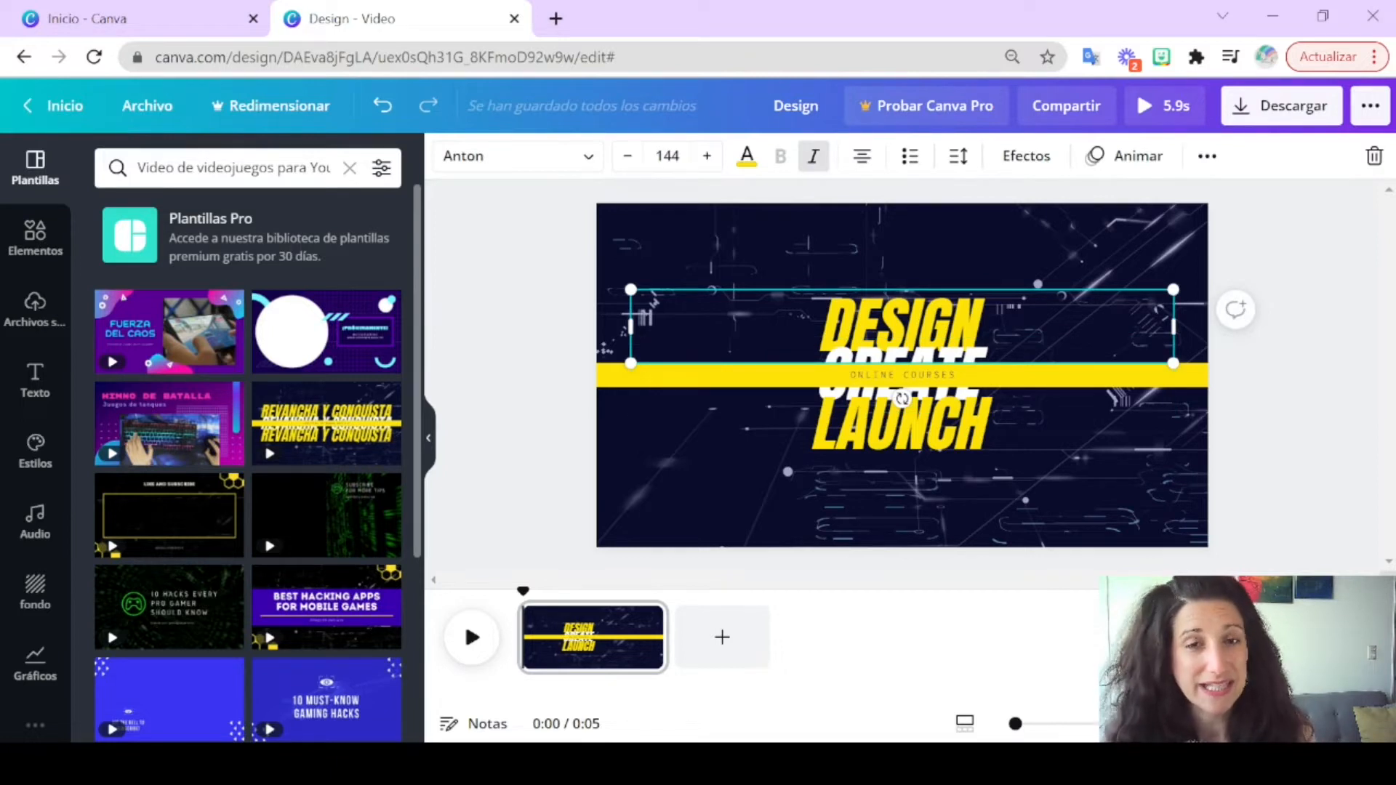
shift+click(902, 352)
shift+click(902, 430)
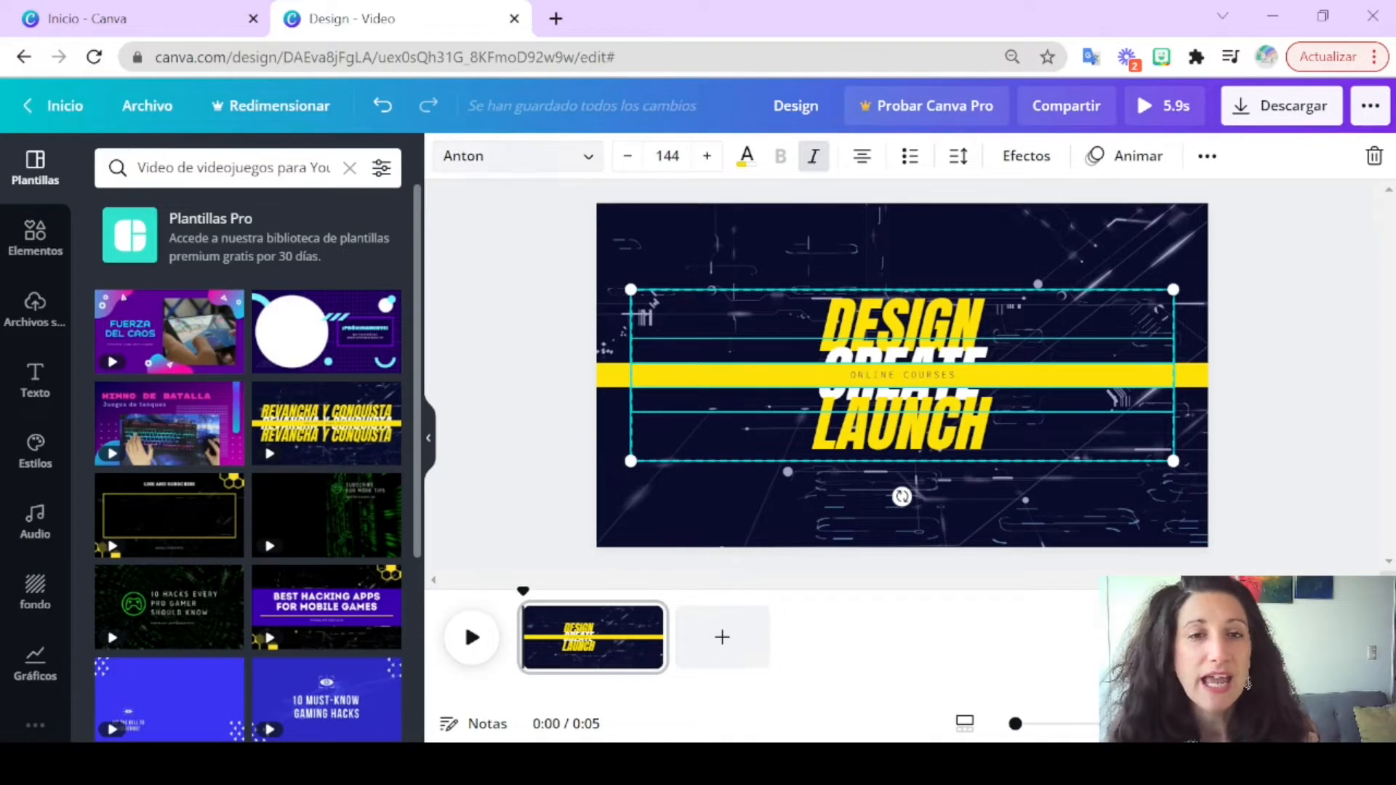
click(517, 156)
click(174, 372)
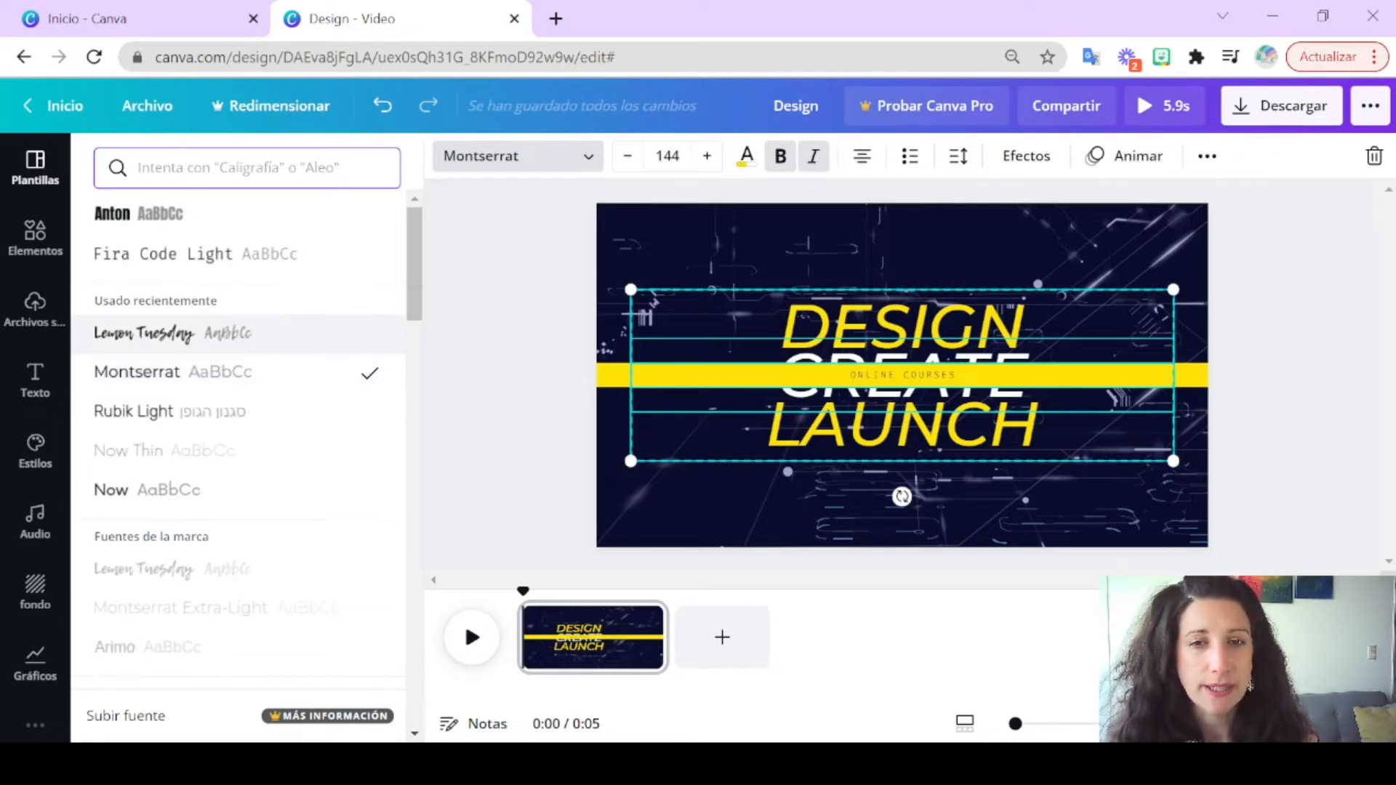
click(145, 333)
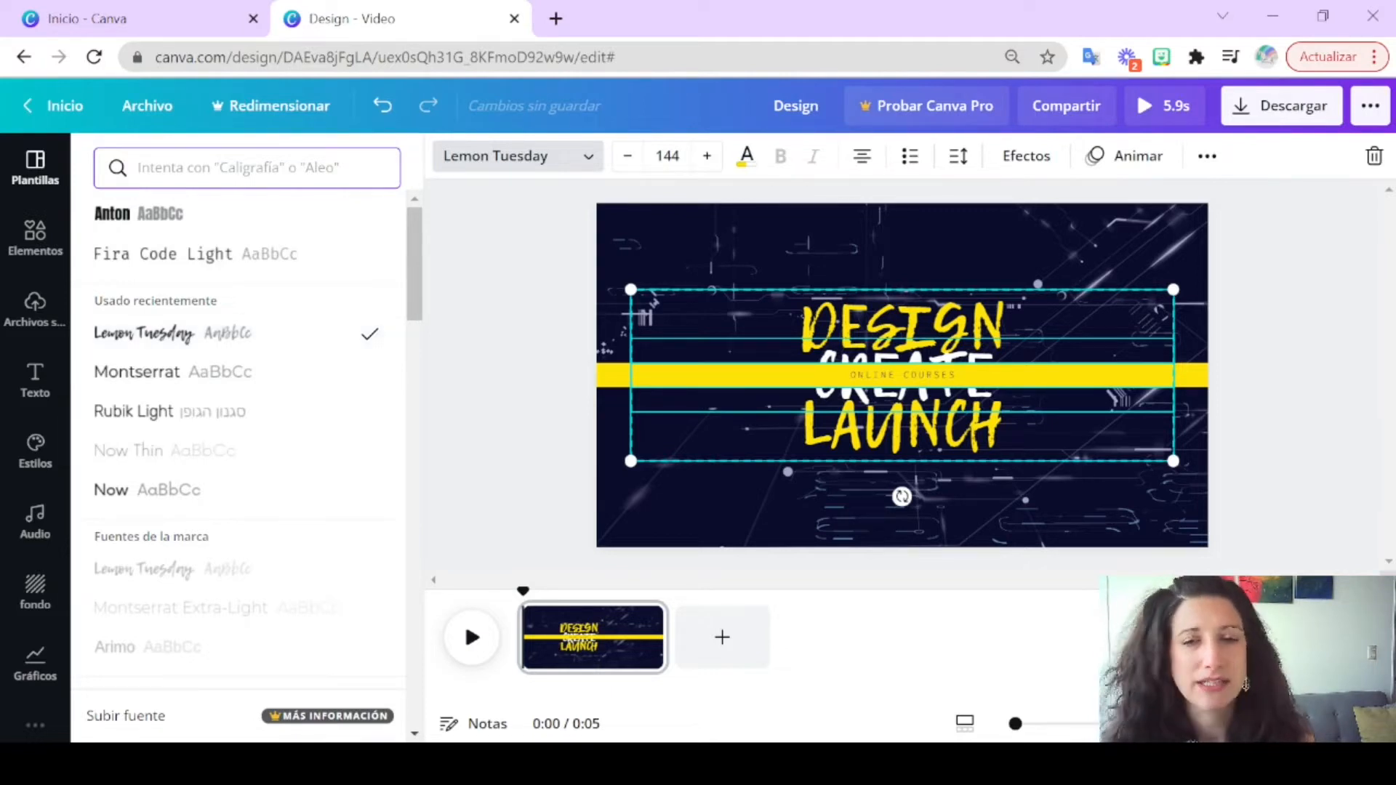
click(518, 156)
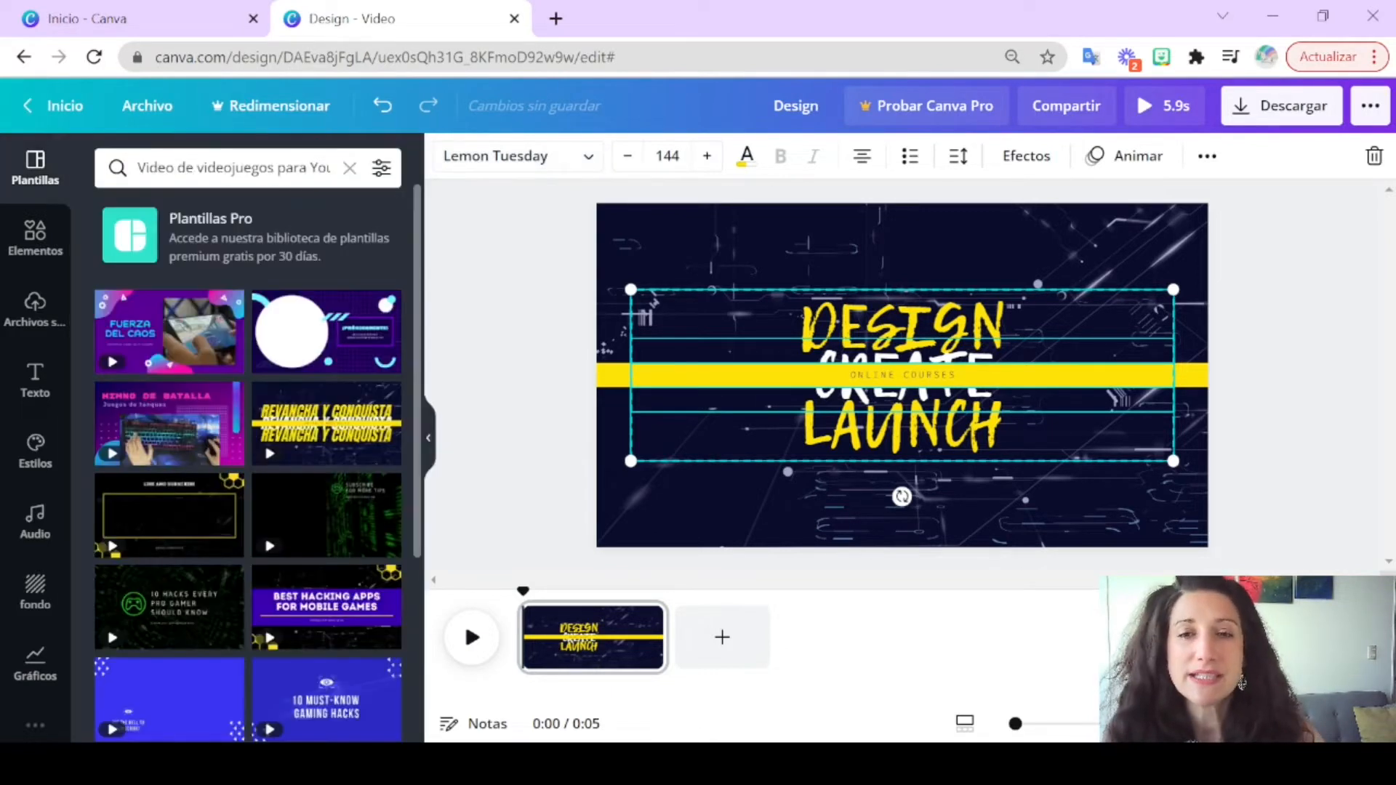
click(523, 378)
Step: Select the two yellow lines DESIGN and LAUNCH together and open their text colour choices
click(902, 327)
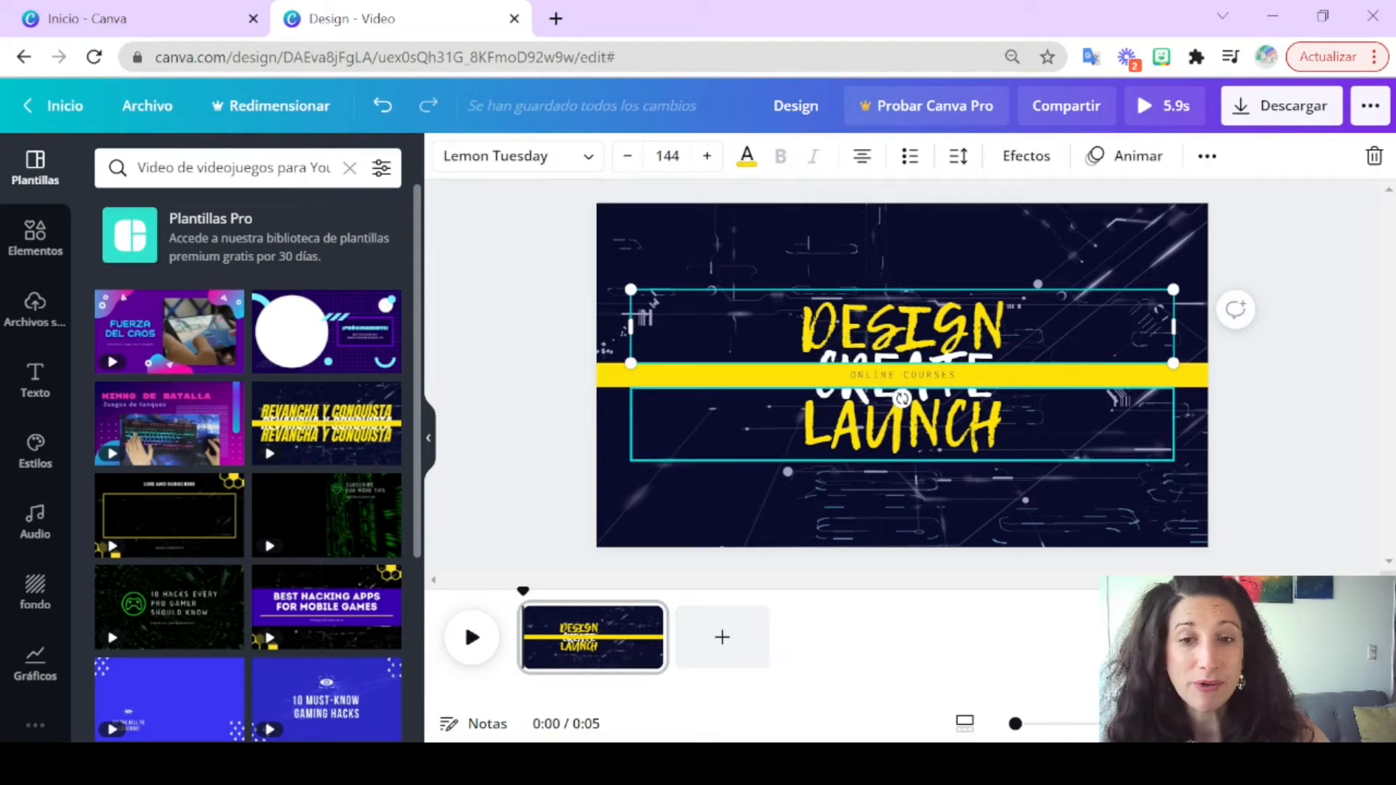
click(901, 427)
shift+click(902, 327)
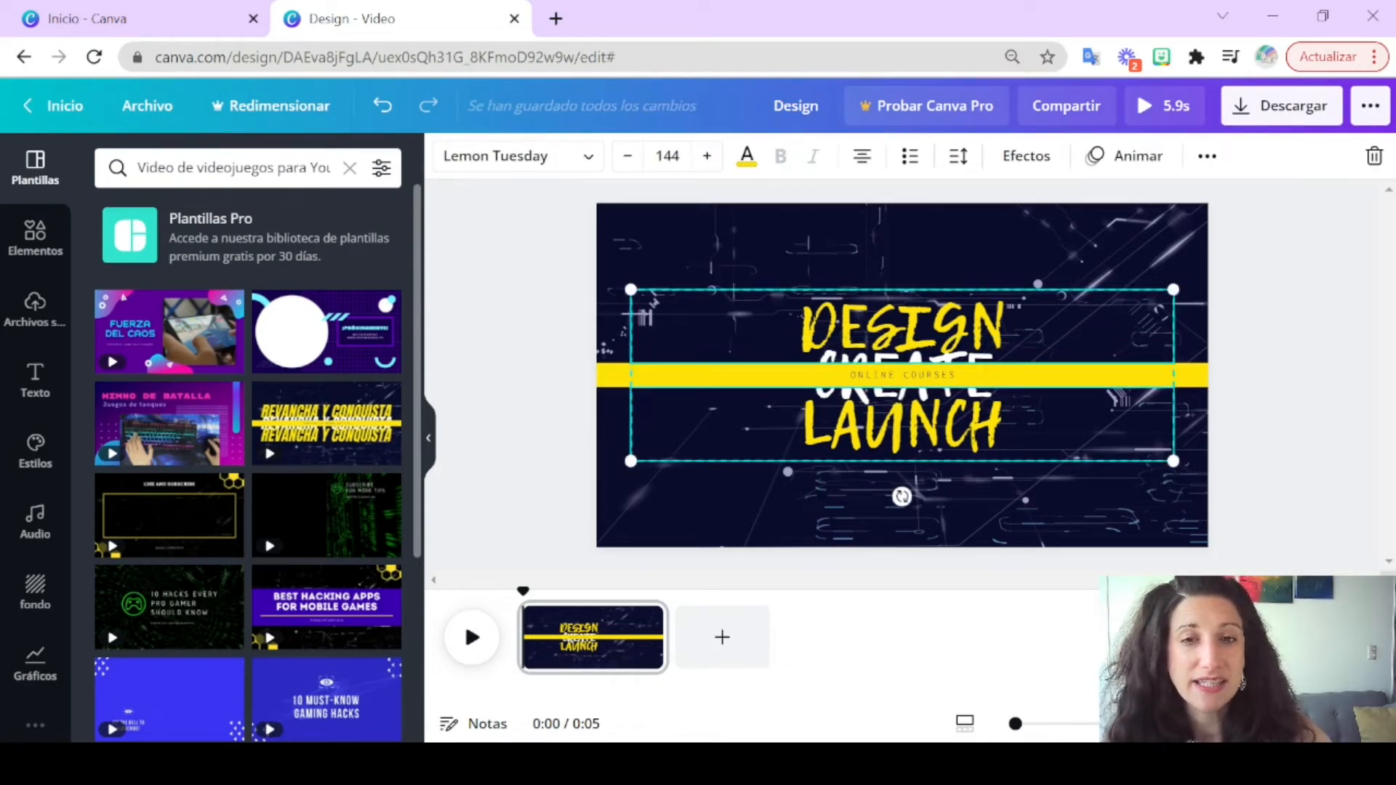
click(747, 156)
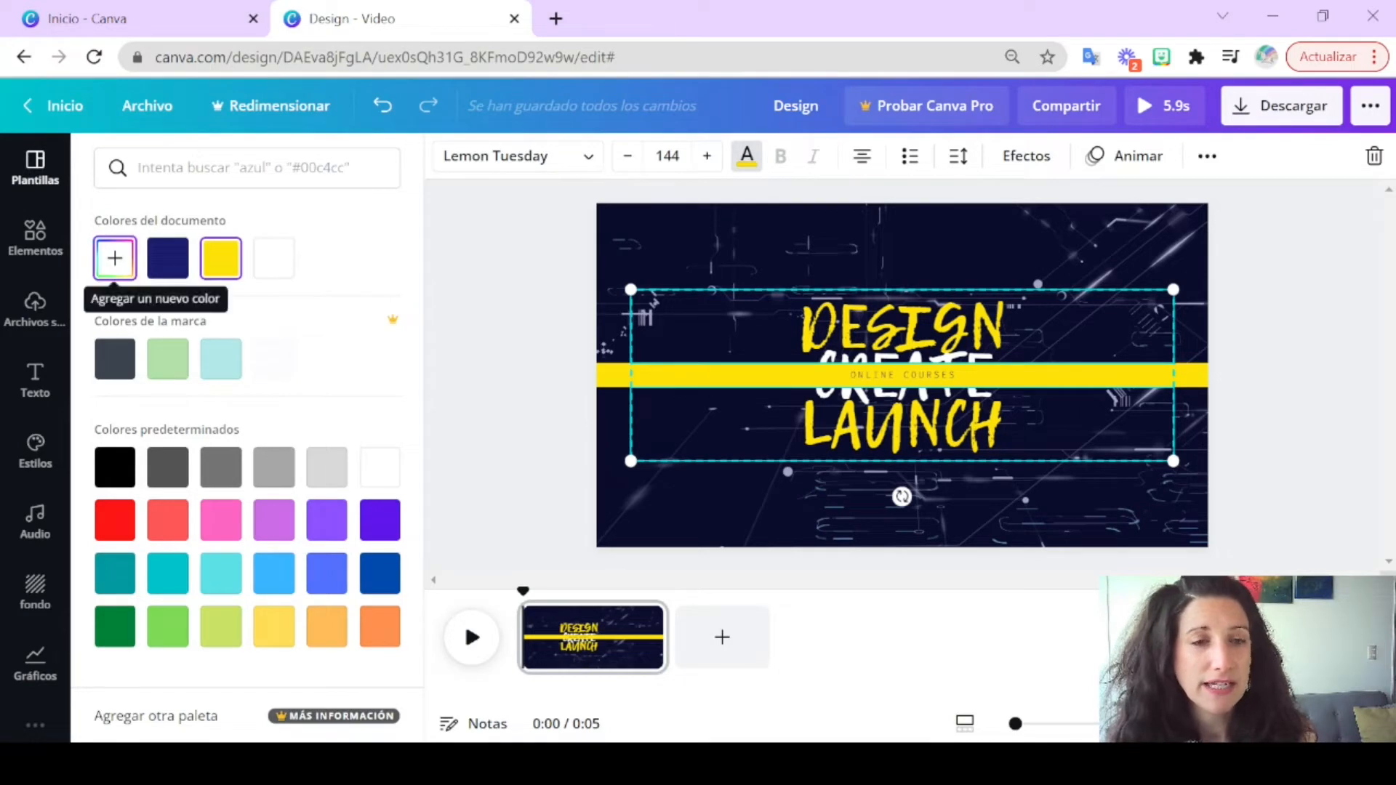
Step: Open the sessions.edu color calculator results page for the scheme ca2ca3, 6a7445, bbd1d9, a3ca2c, 74456a, d9c5bb in a new browser tab
click(555, 18)
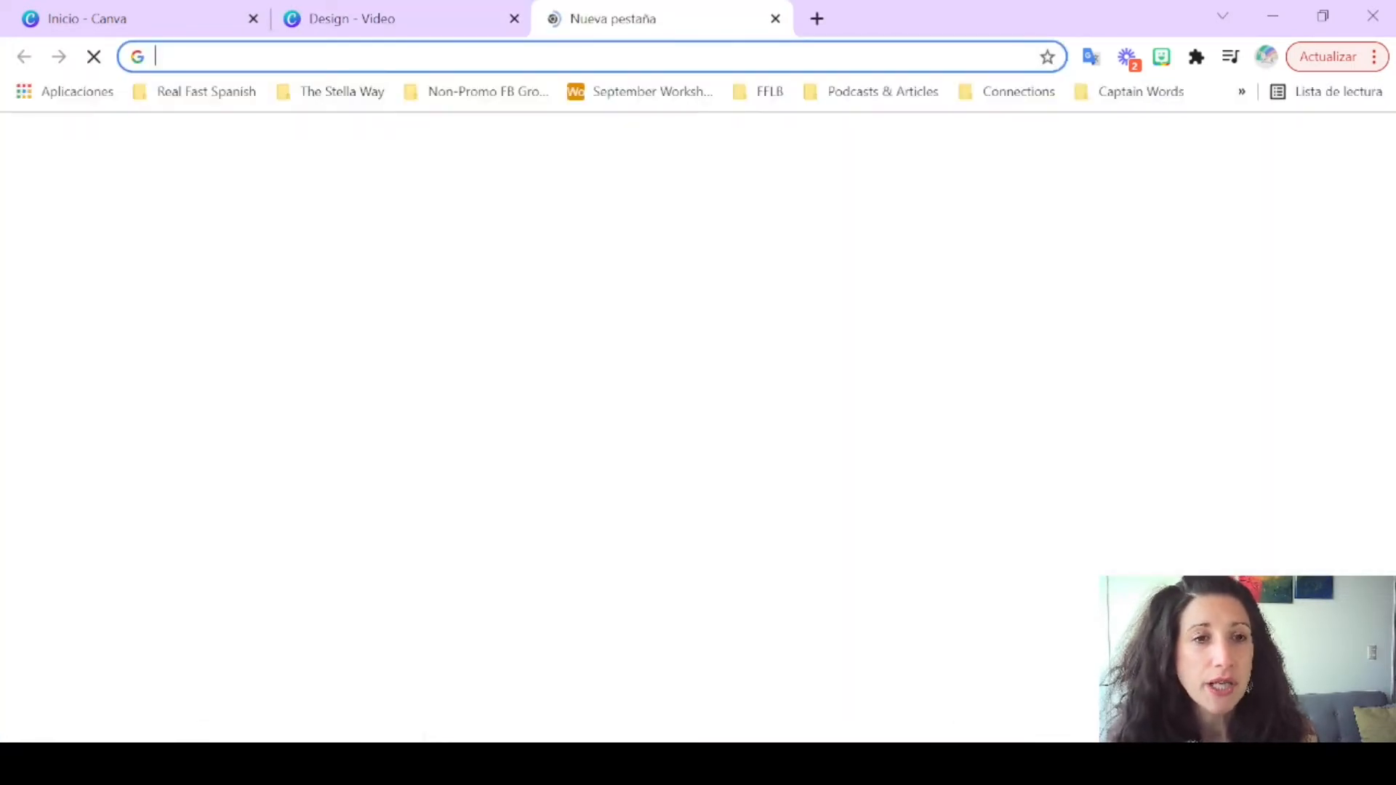
text(sessions.edu/color-calculator-results/?colors=ca2ca3,6a7445,bbd1d9,a3ca2c,74456a,d9c5bb)
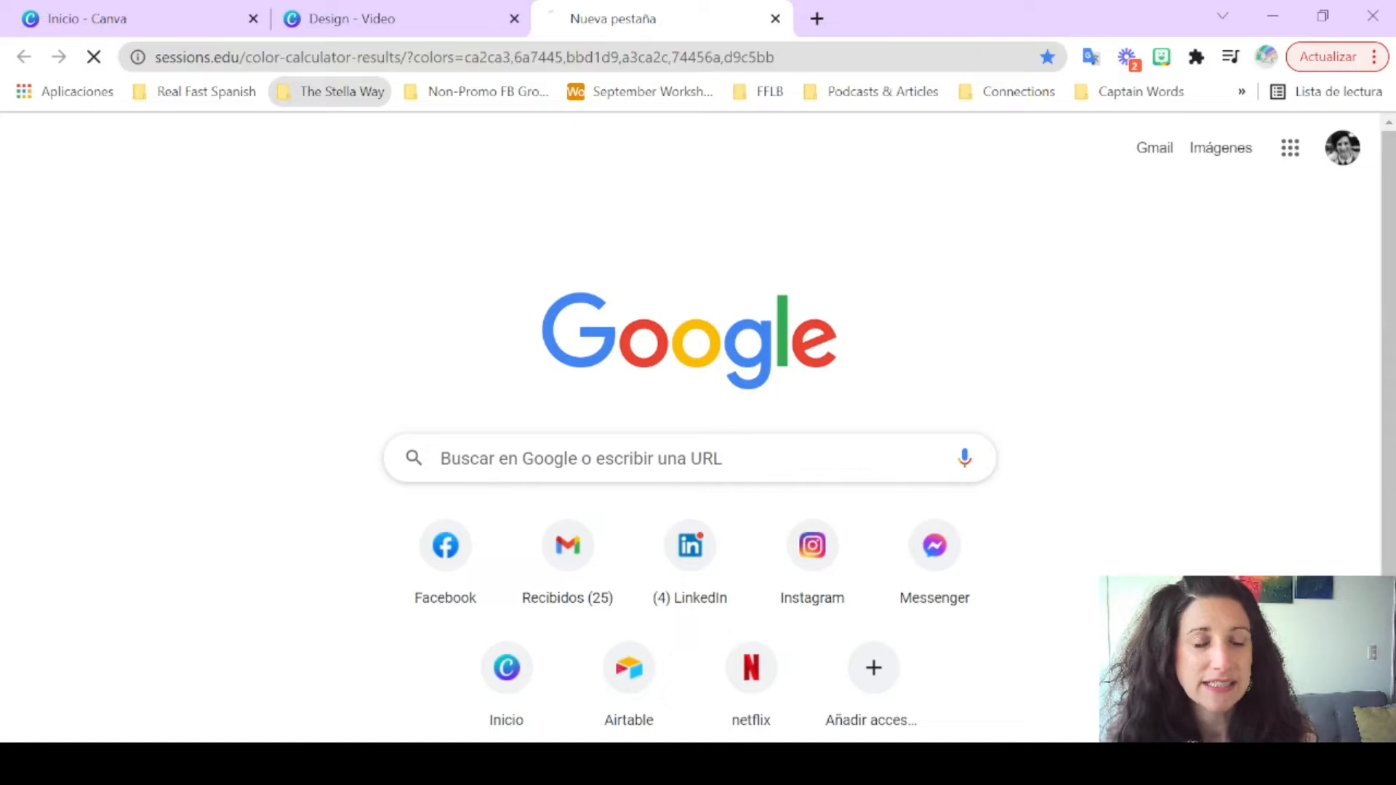
key(Return)
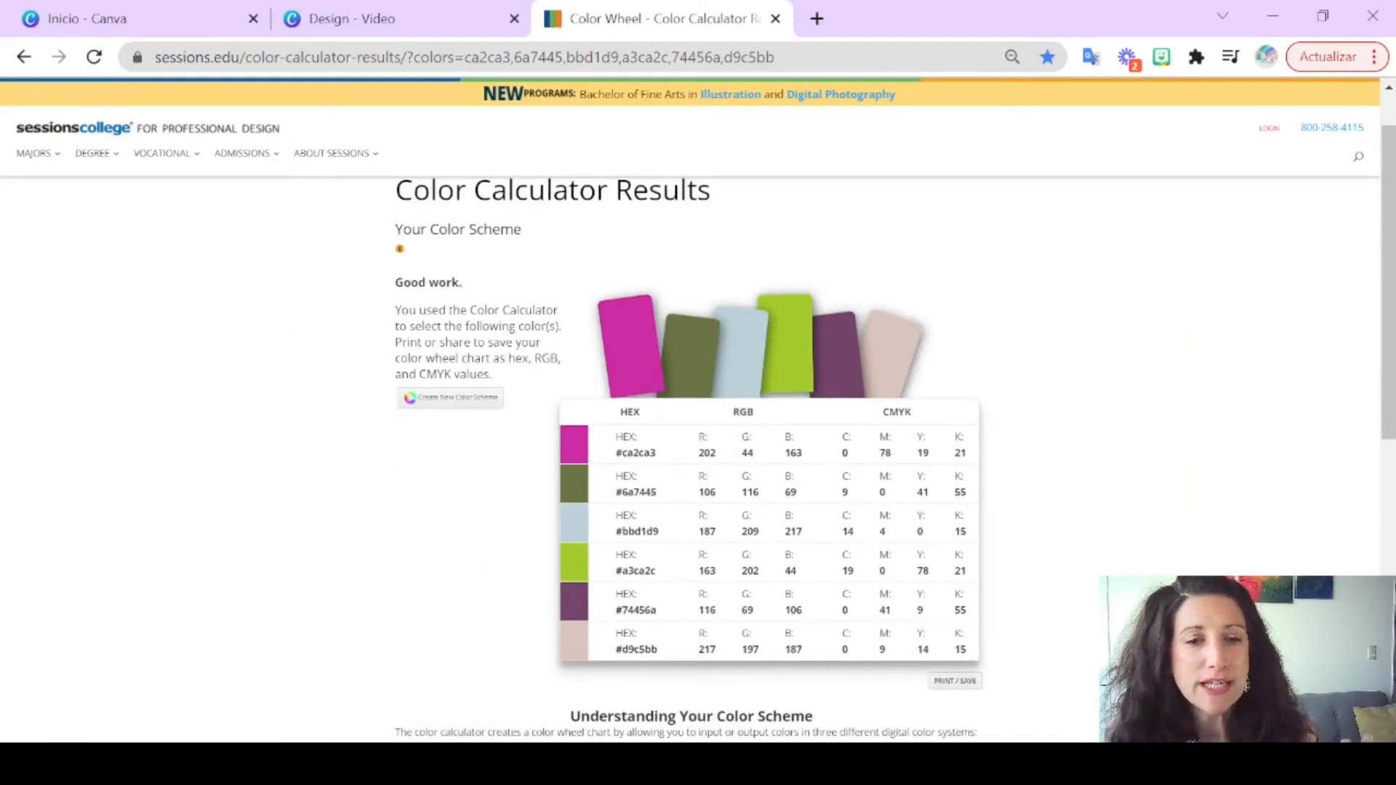
Step: Copy the magenta hex code from the color calculator results and recolour the DESIGN and LAUNCH lines in the Canva design with #CA2CA3
double_click(634, 494)
double_click(637, 451)
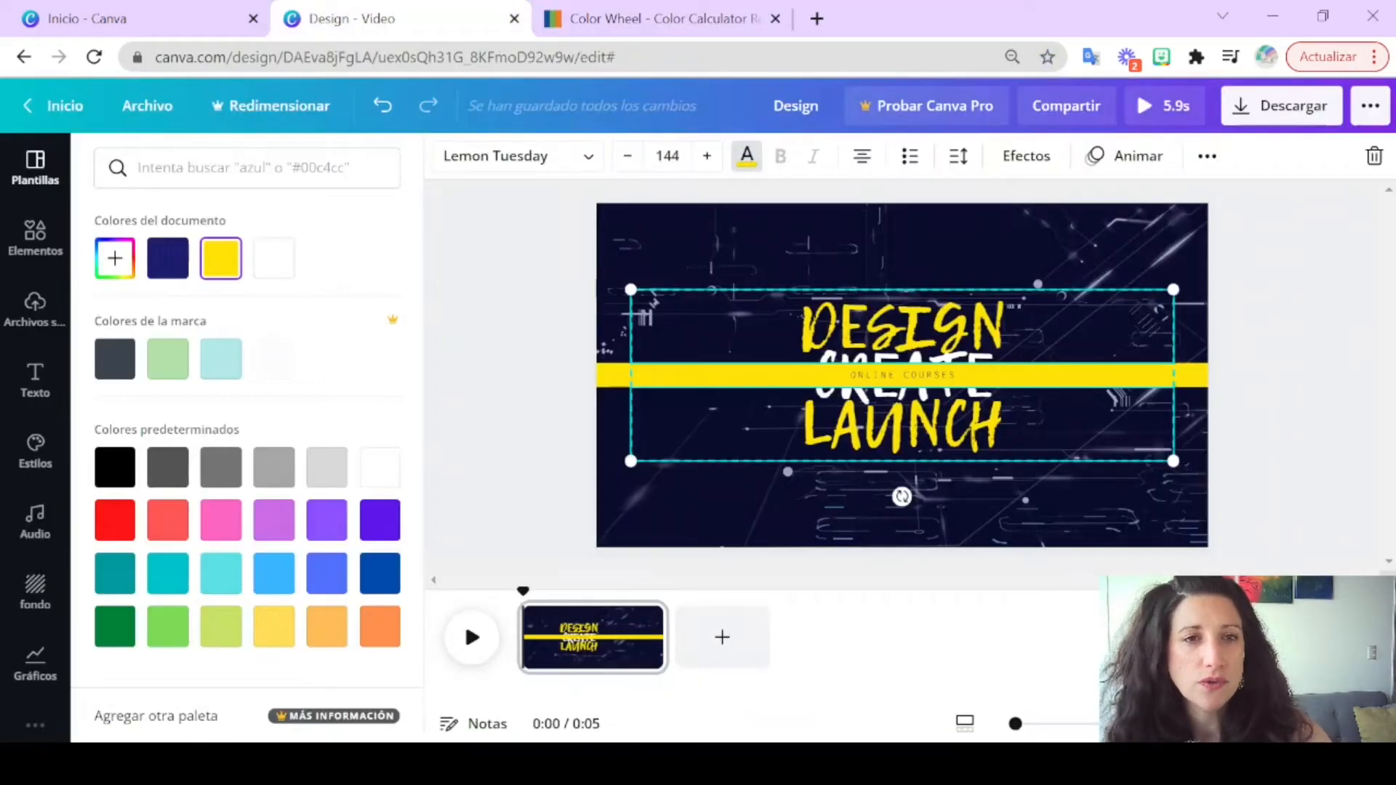
click(357, 19)
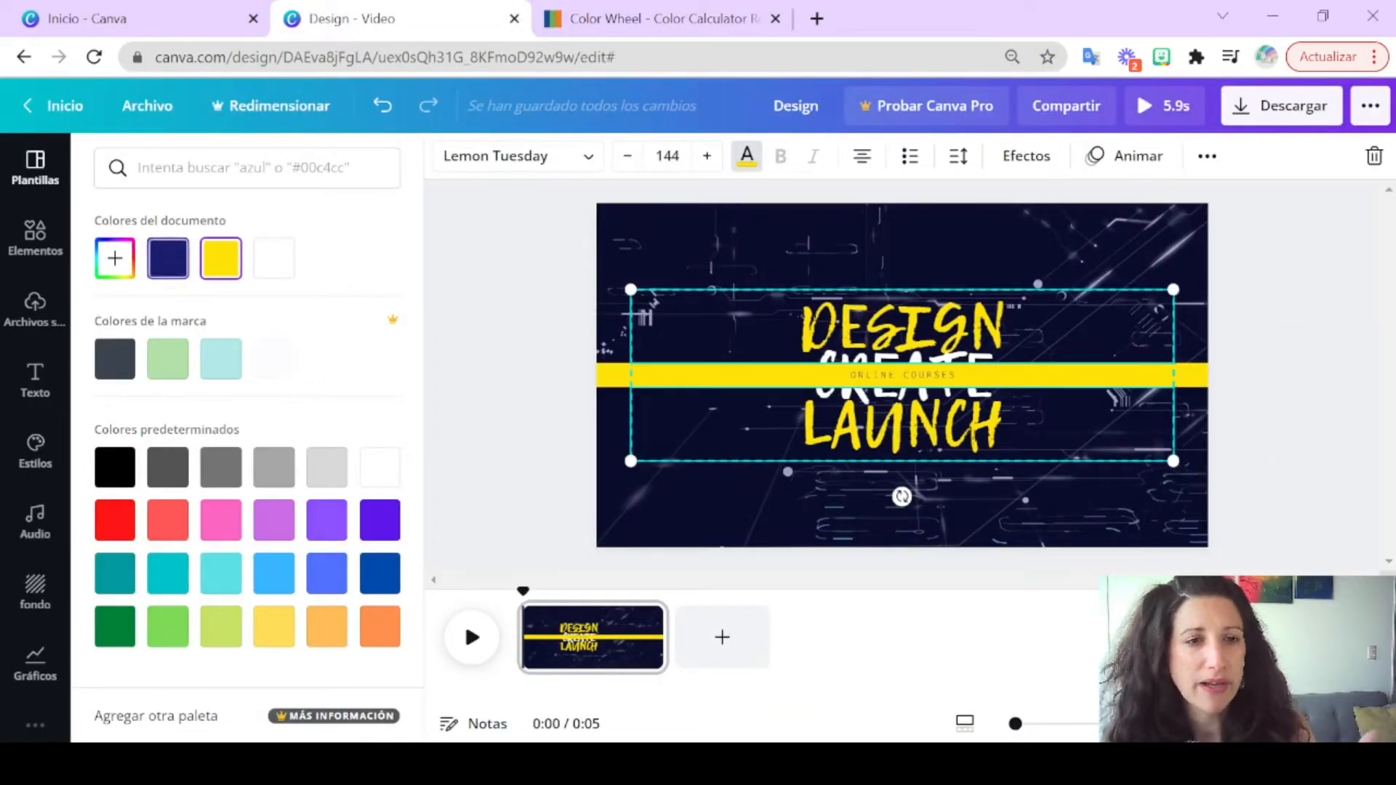
click(115, 258)
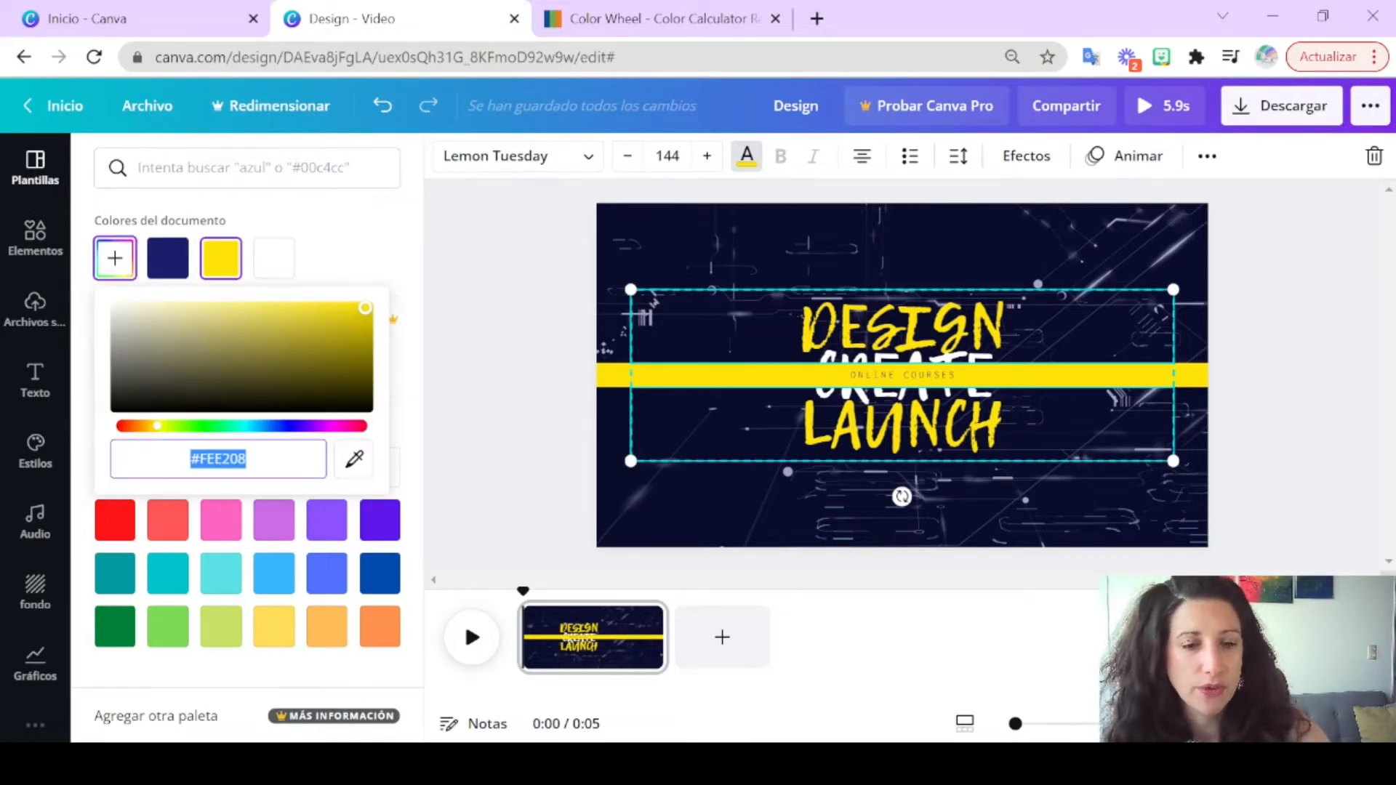
text(#CA2CA3)
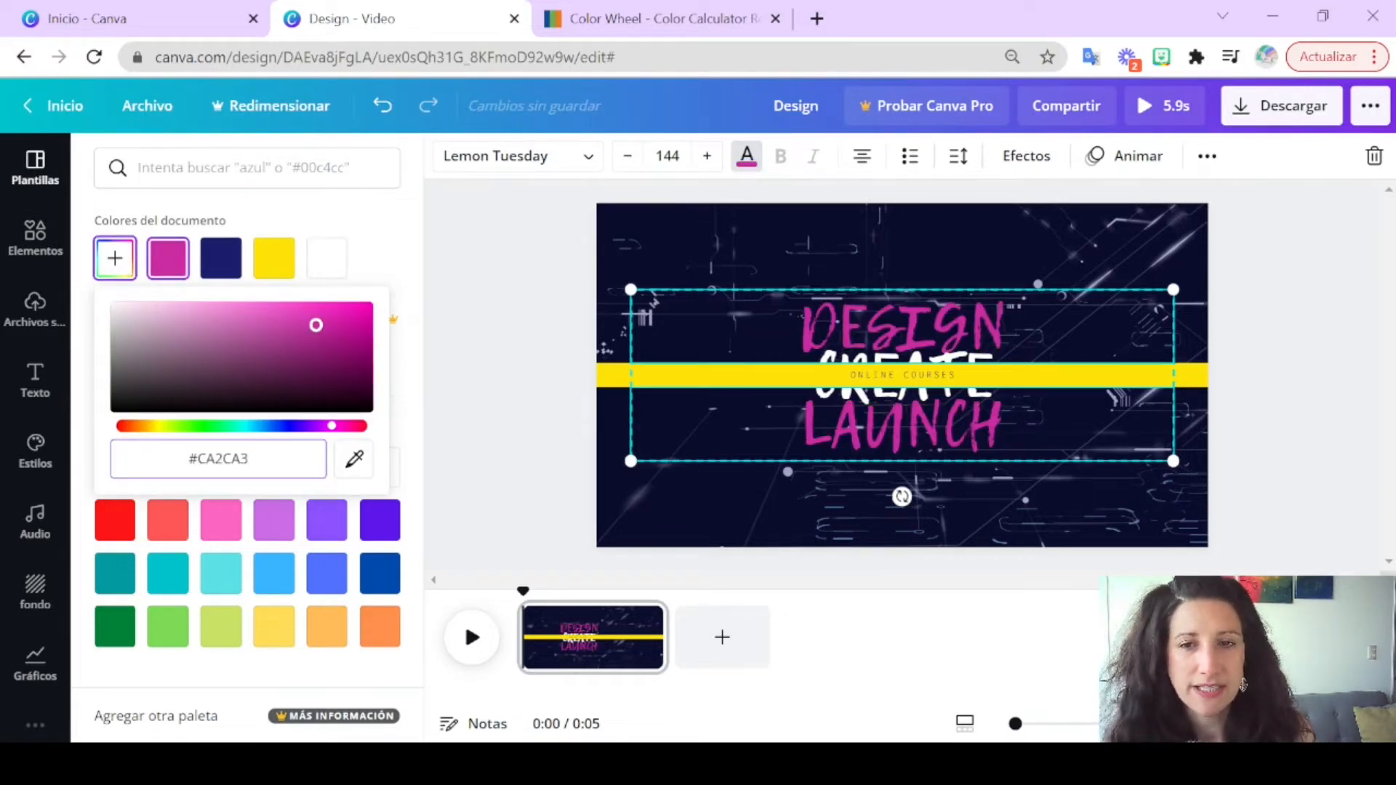
Step: Recolour the DESIGN and LAUNCH lines together with the calculator's olive green, hex #6A7445
click(905, 394)
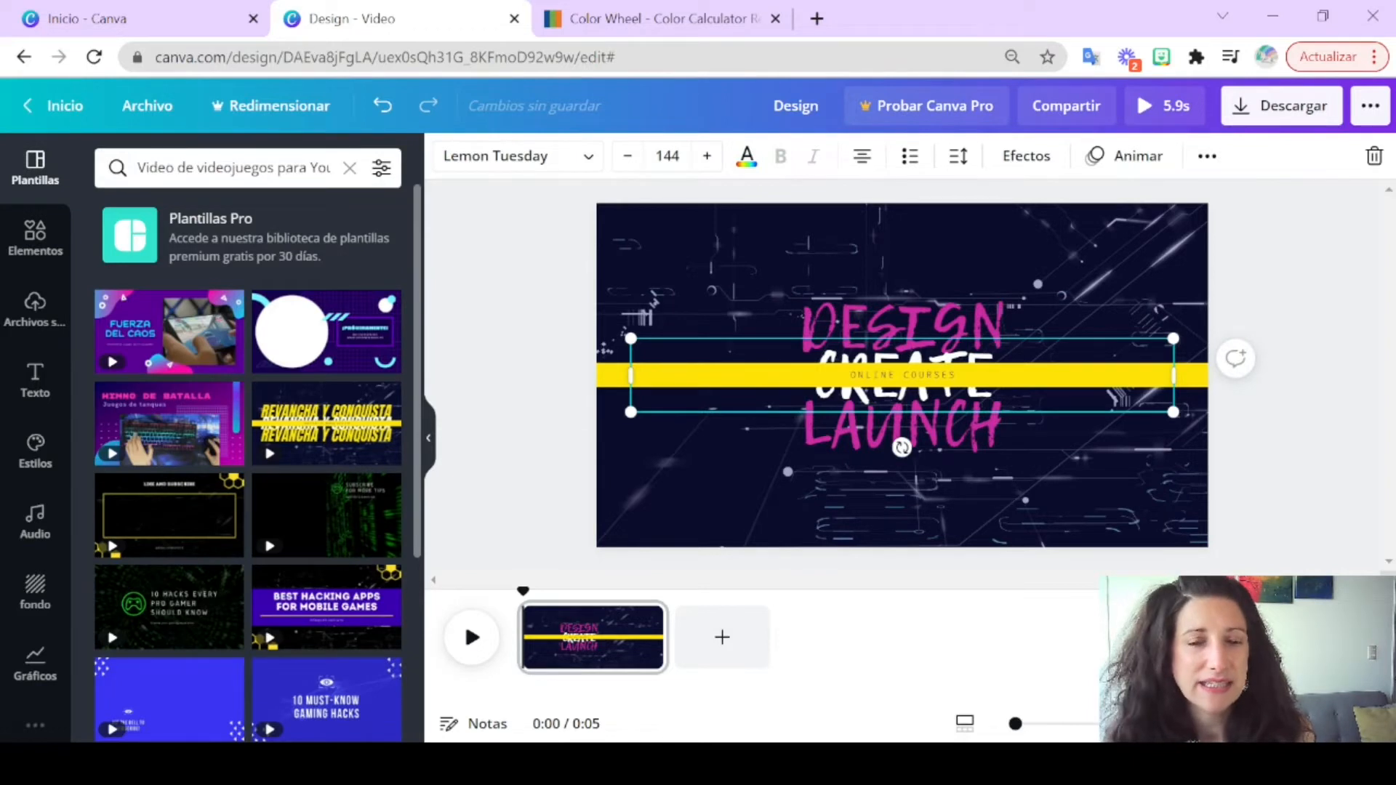
click(902, 324)
click(902, 429)
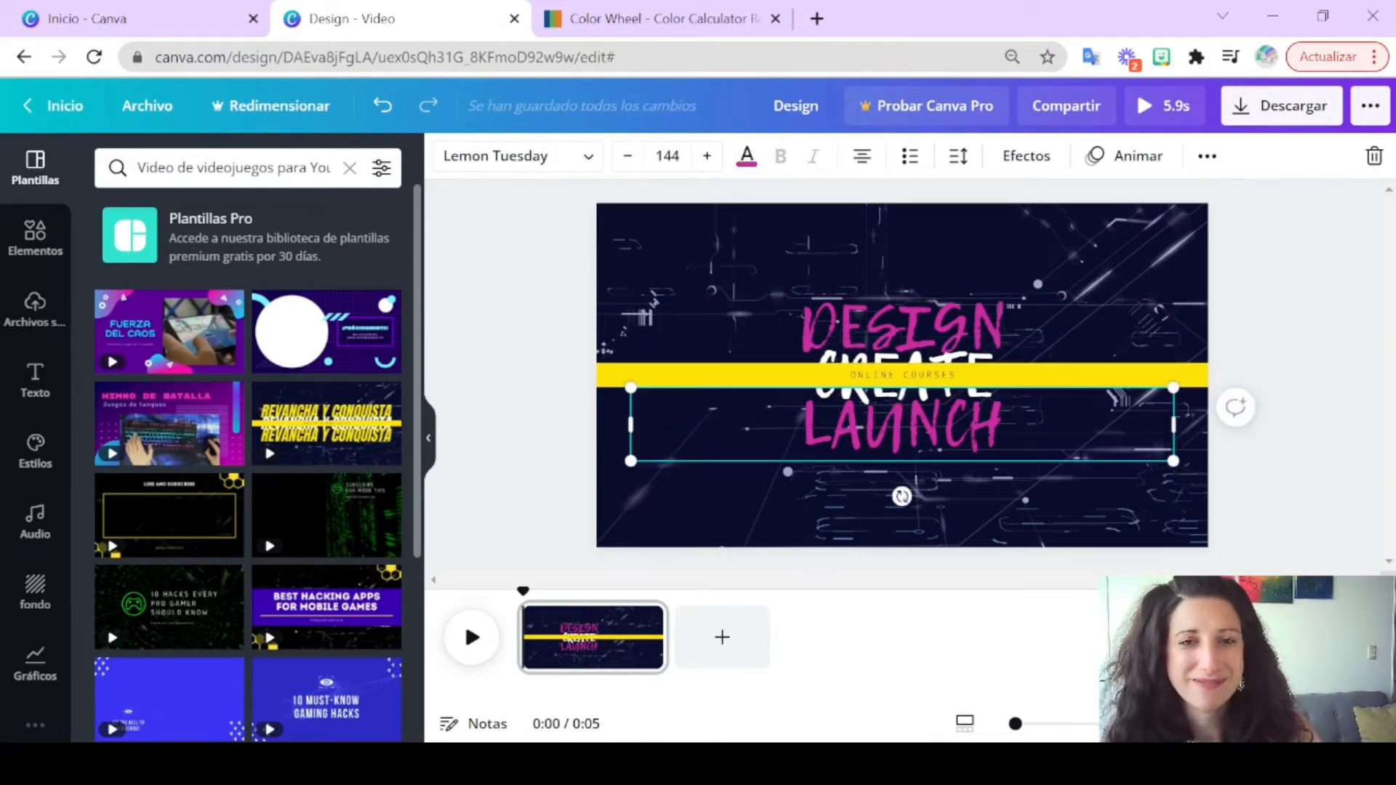
shift+click(901, 323)
click(747, 155)
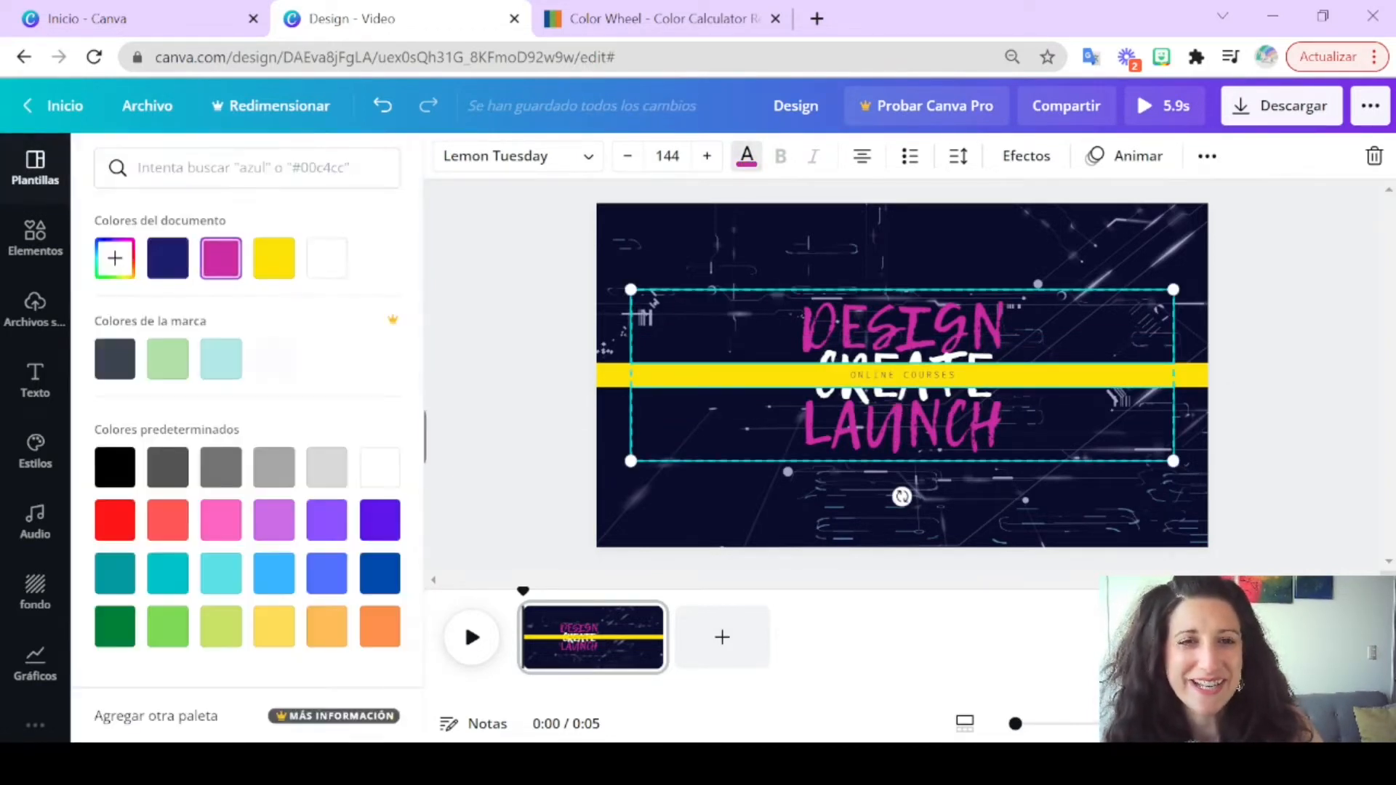
click(647, 18)
double_click(636, 492)
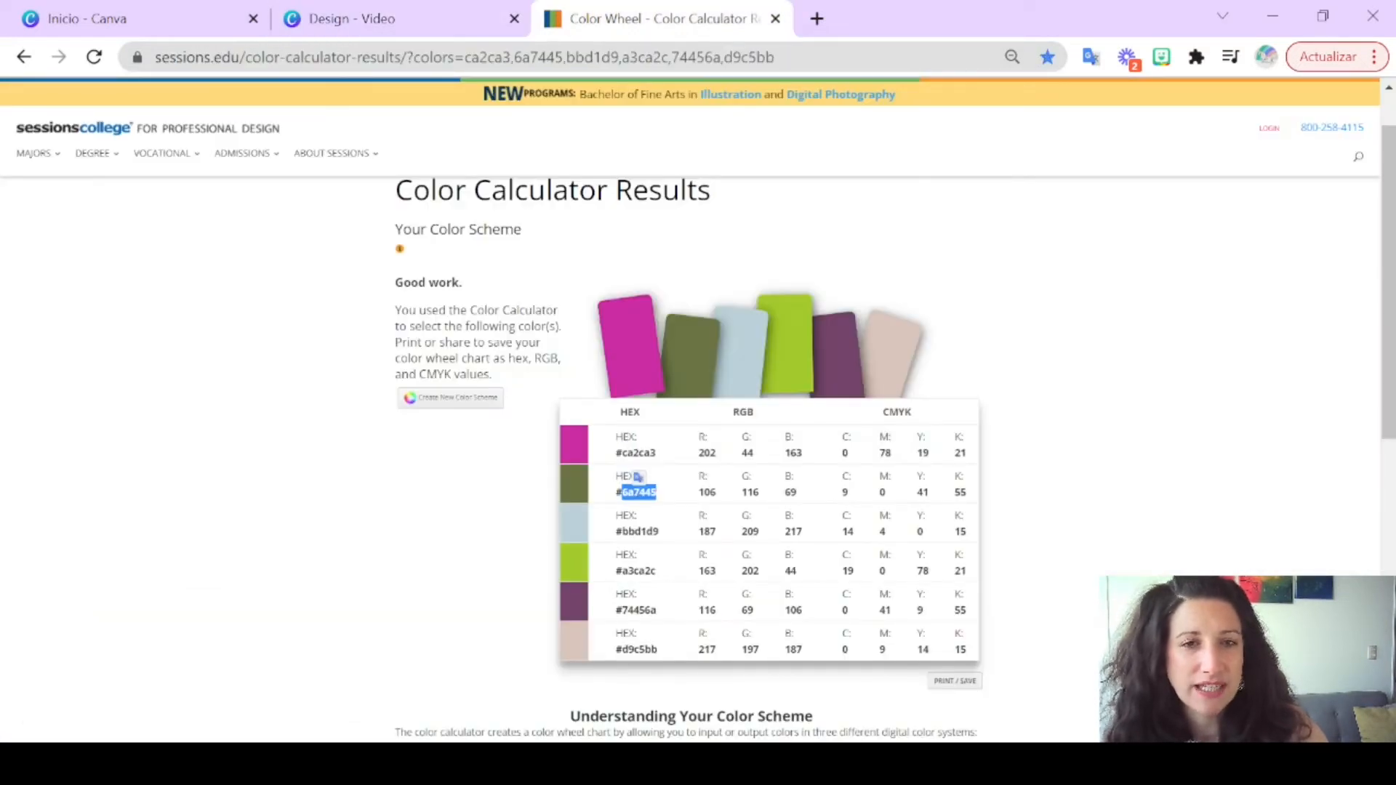
key(ctrl+shift+Tab)
click(115, 258)
text(#6A7445)
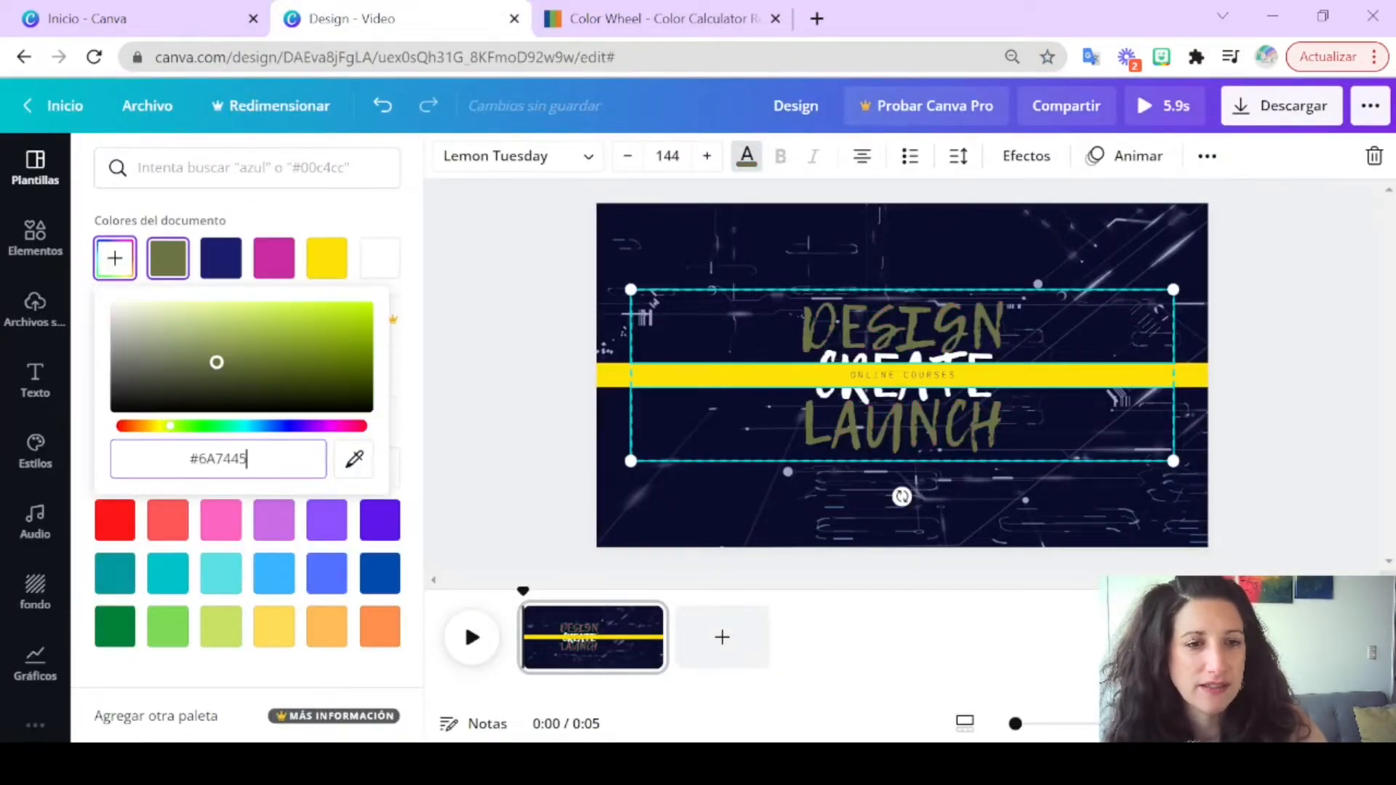
key(Return)
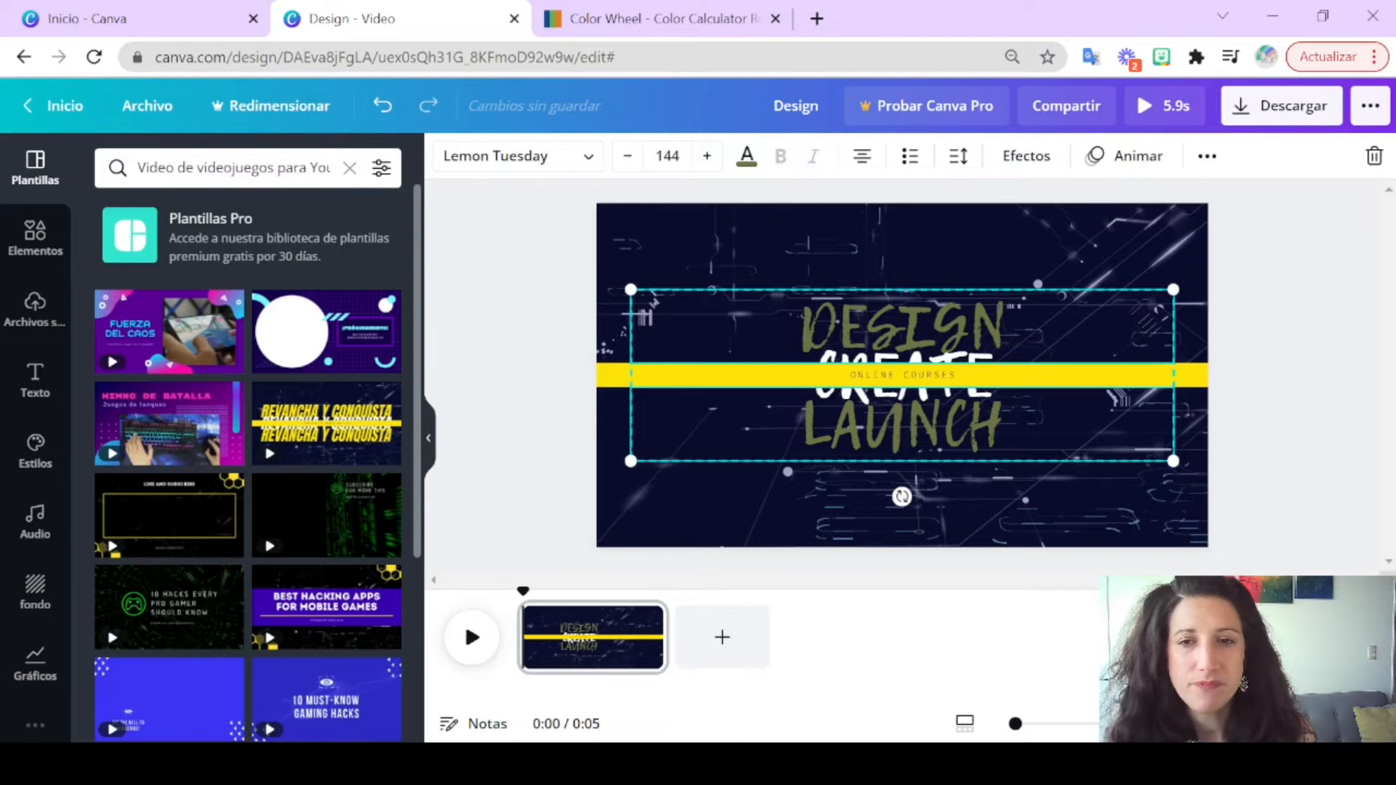
Step: Fill the yellow band with the olive green document colour and make its ONLINE COURSES text white
click(902, 375)
click(448, 156)
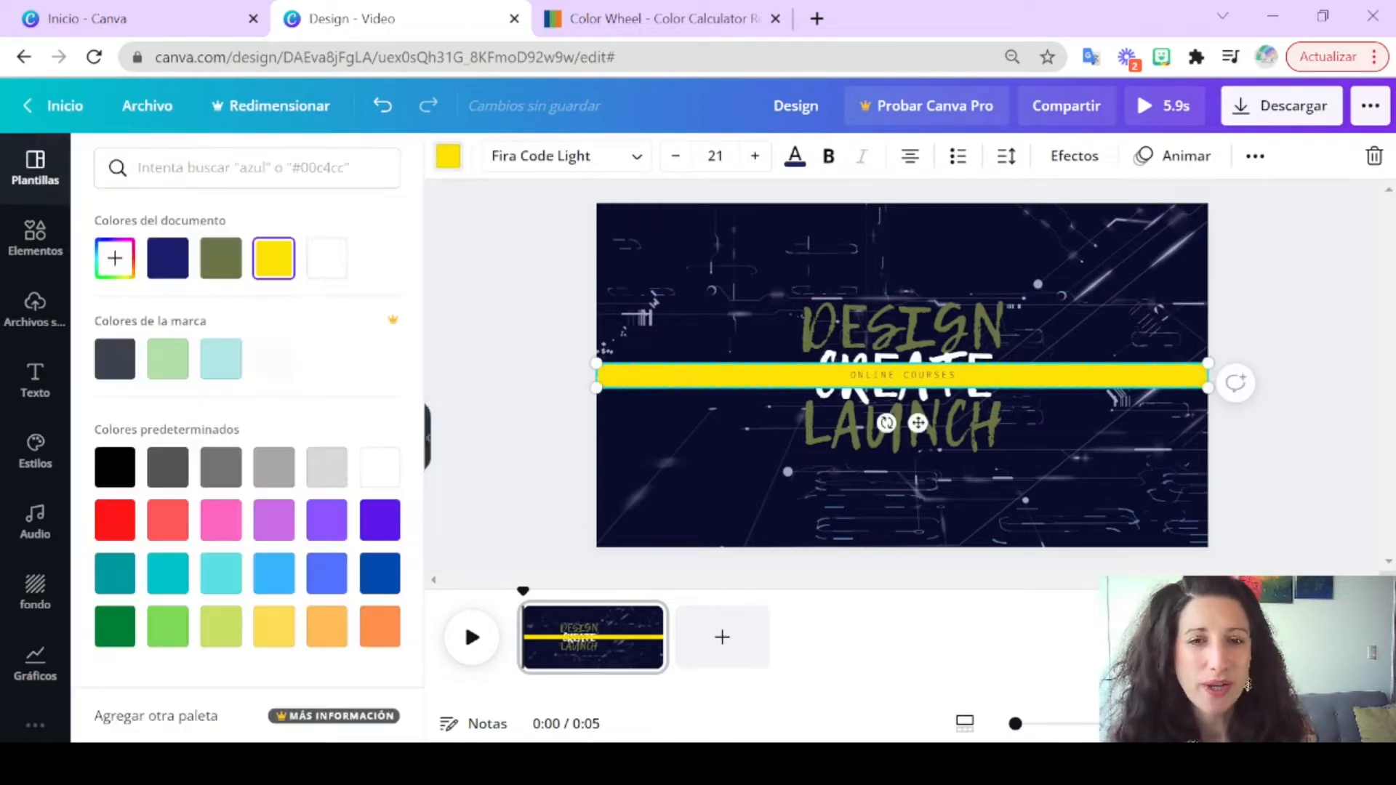
click(220, 258)
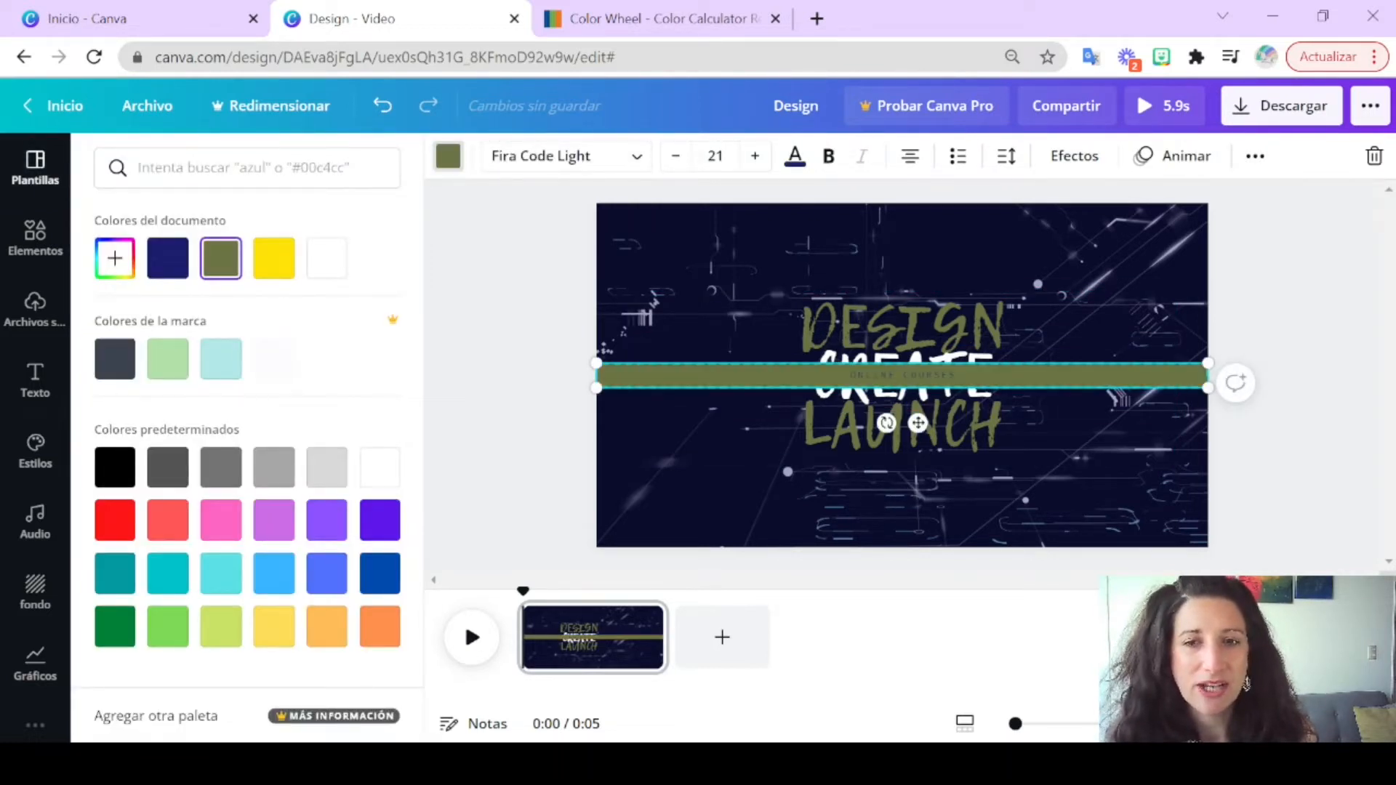
click(902, 375)
click(747, 156)
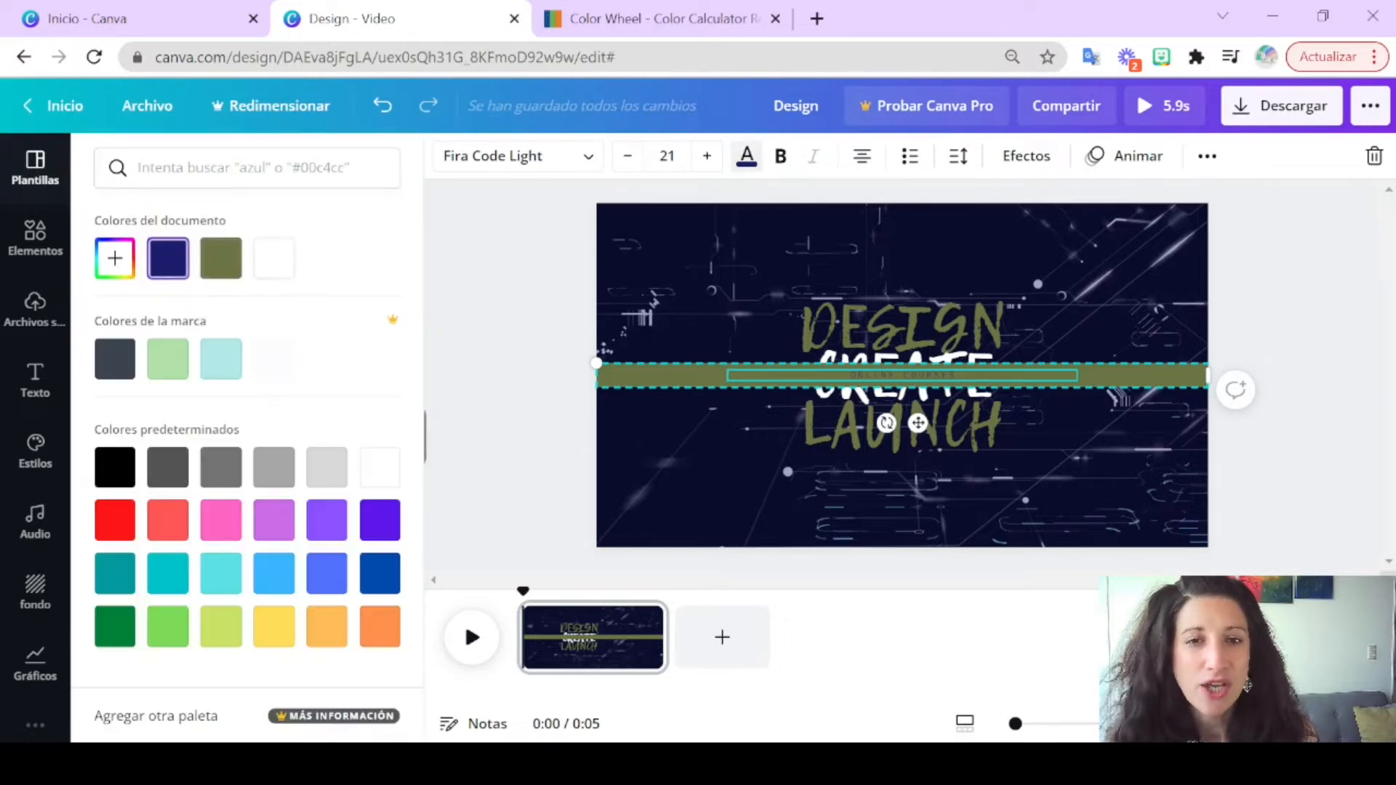
click(273, 258)
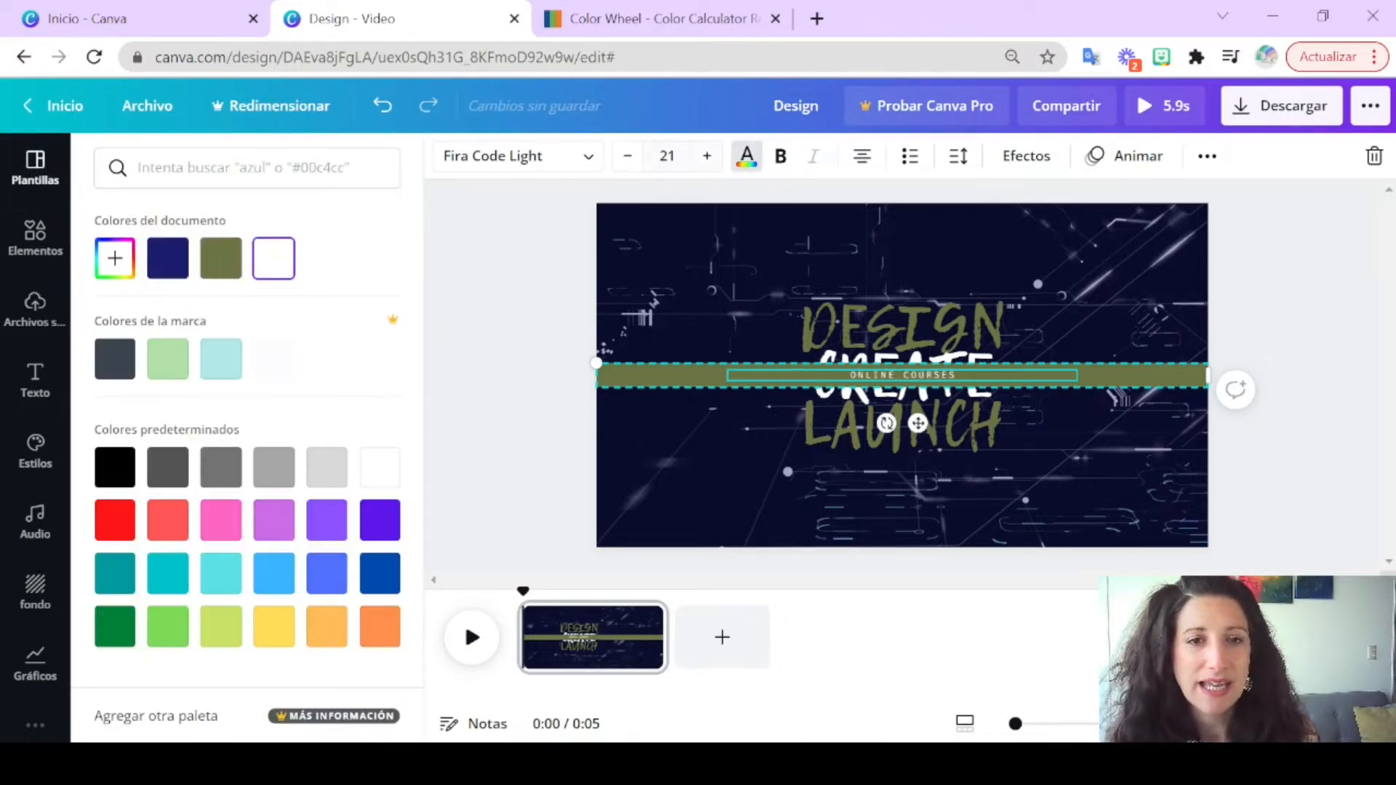
Step: Set the ONLINE COURSES text to the Lemon Tuesday font at size 38
click(517, 155)
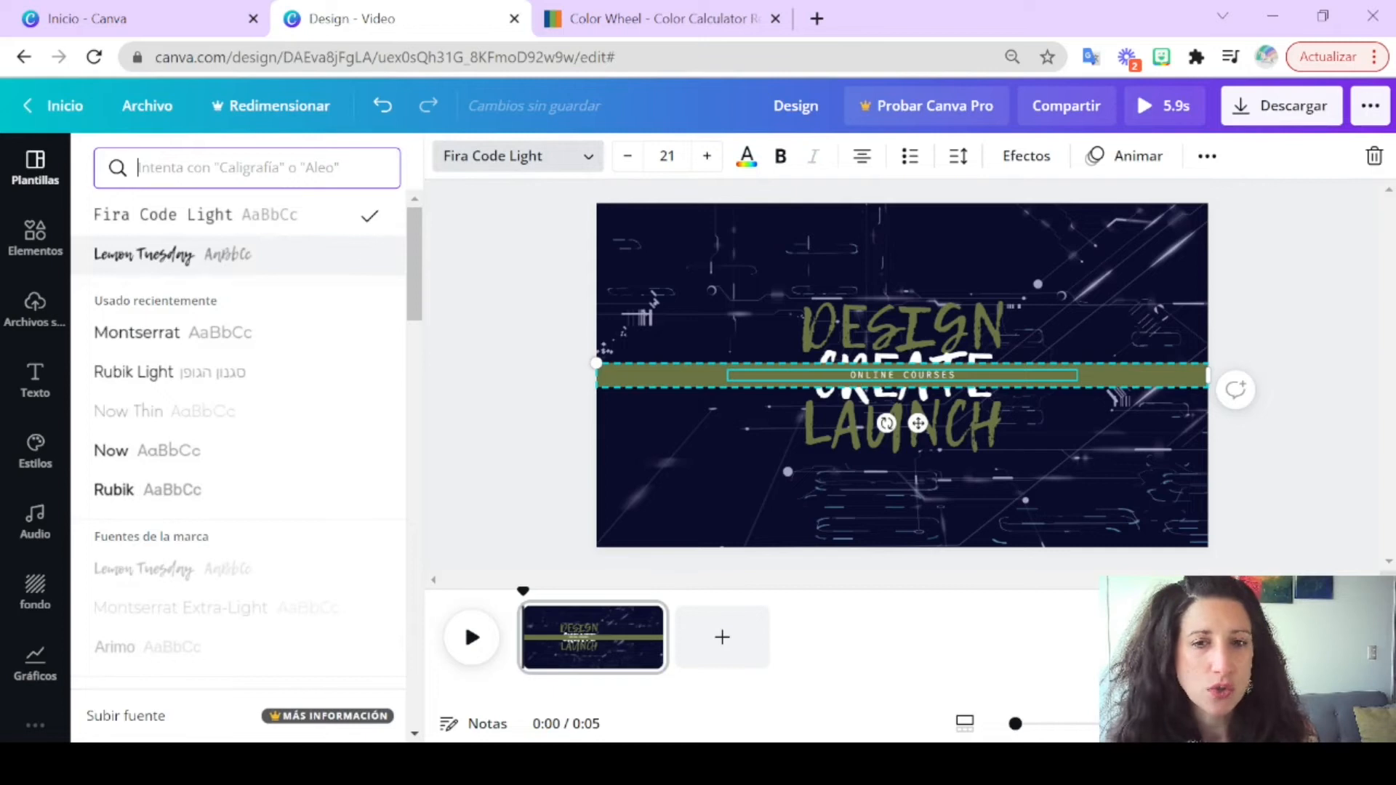
click(175, 254)
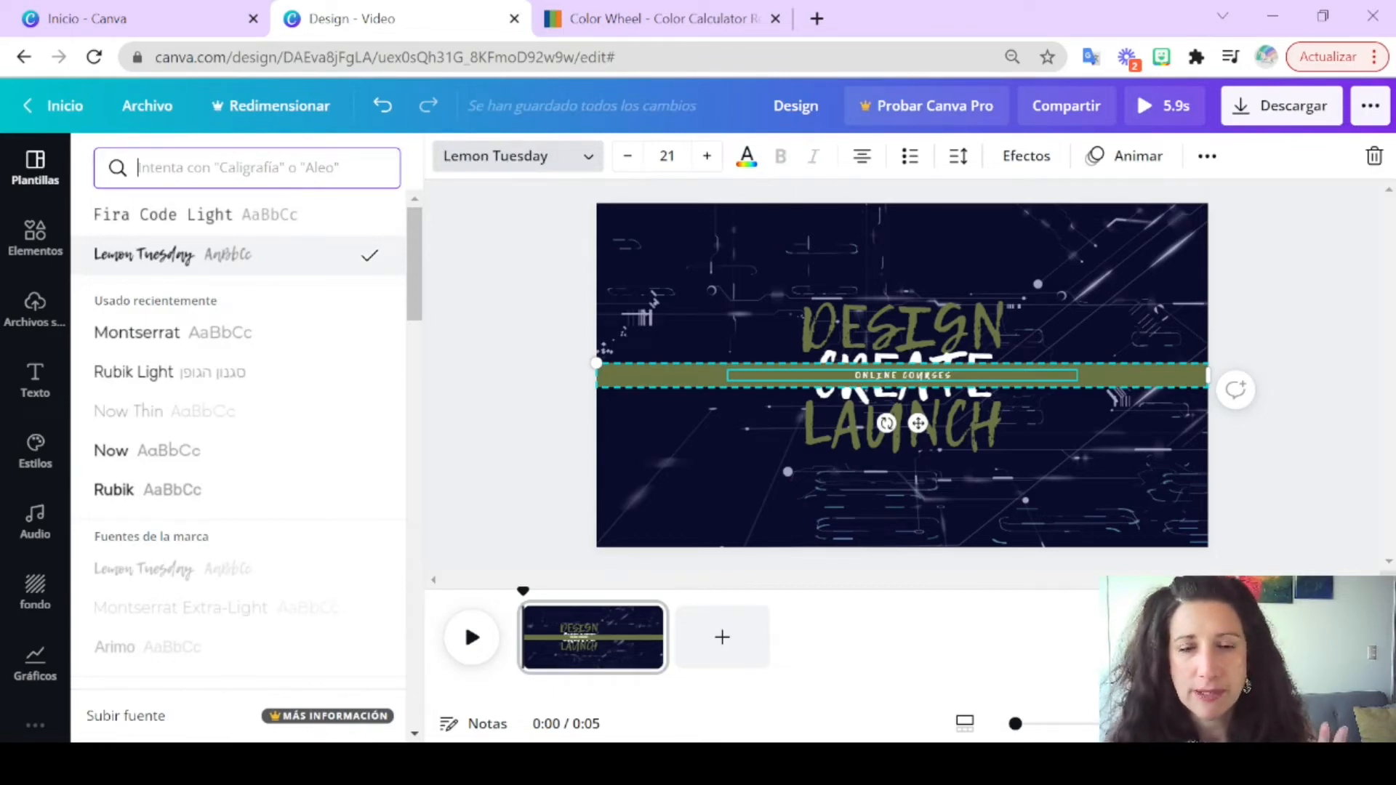
click(707, 157)
triple_click(707, 157)
click(707, 157)
triple_click(707, 156)
triple_click(707, 156)
double_click(707, 157)
double_click(707, 157)
double_click(707, 157)
triple_click(707, 156)
double_click(707, 156)
double_click(707, 157)
triple_click(707, 156)
double_click(707, 156)
double_click(706, 157)
triple_click(707, 156)
click(707, 156)
click(627, 156)
triple_click(628, 156)
double_click(628, 157)
double_click(627, 156)
double_click(627, 156)
double_click(628, 157)
double_click(628, 157)
double_click(628, 156)
double_click(628, 156)
click(518, 157)
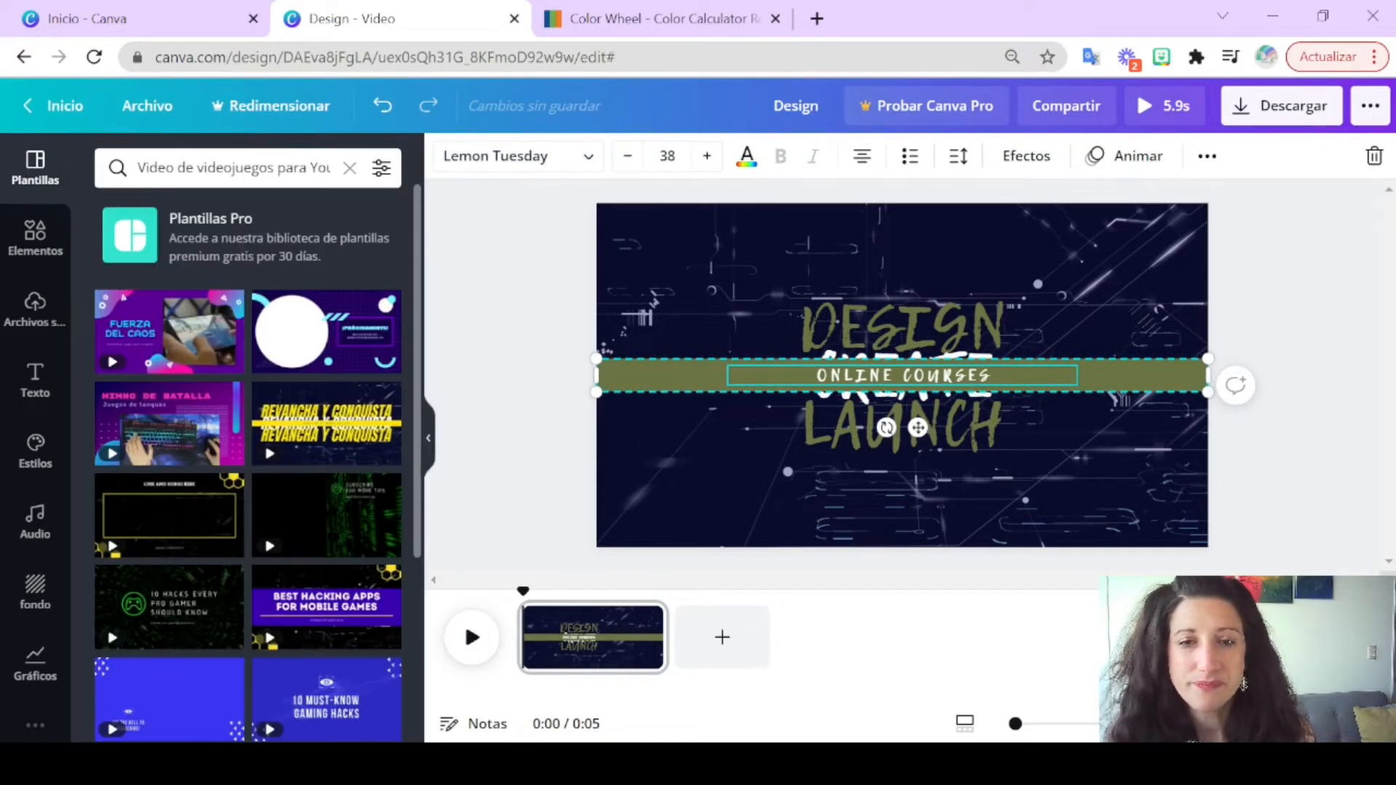
Step: Change the colour of the white CREATE line behind the band to #CA2CA3
click(906, 355)
click(747, 155)
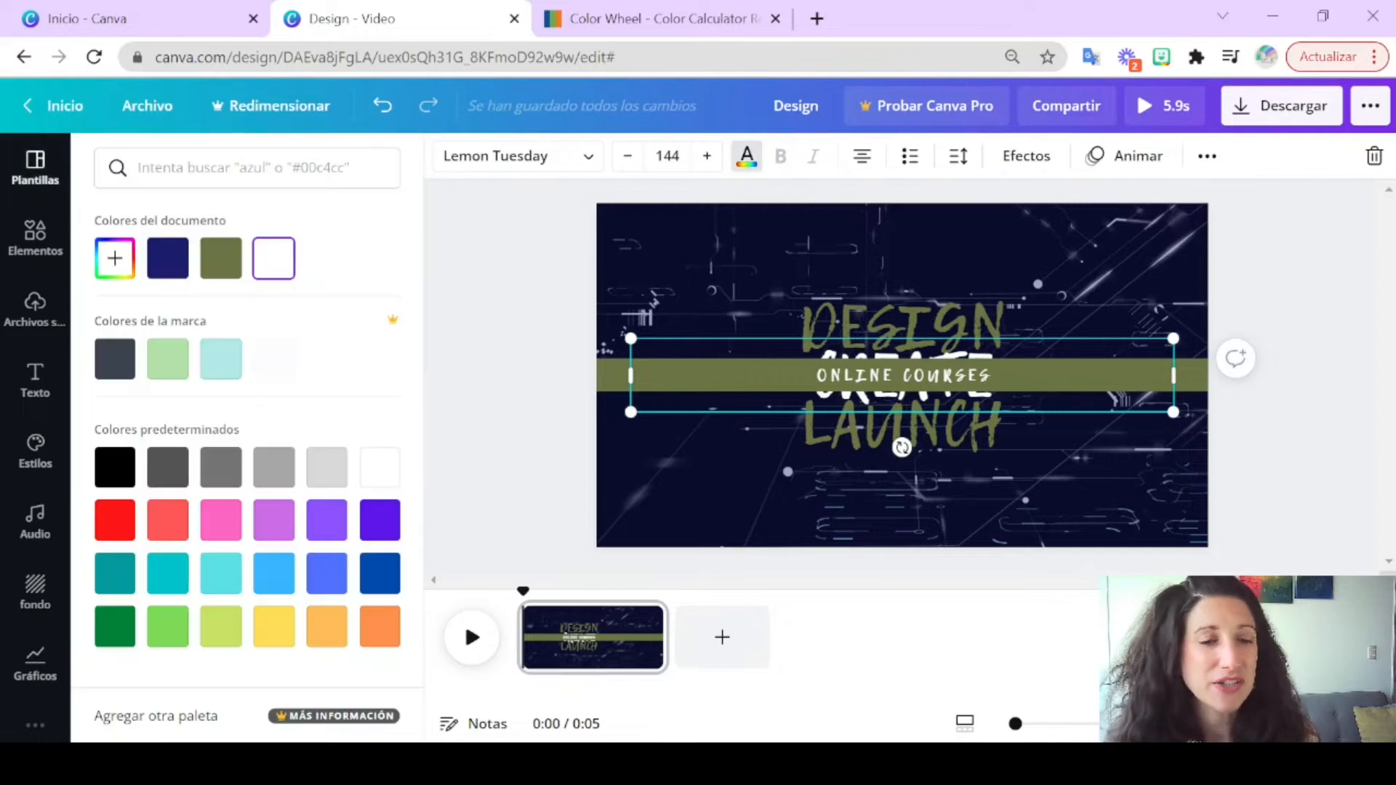
click(115, 259)
text(#CA)
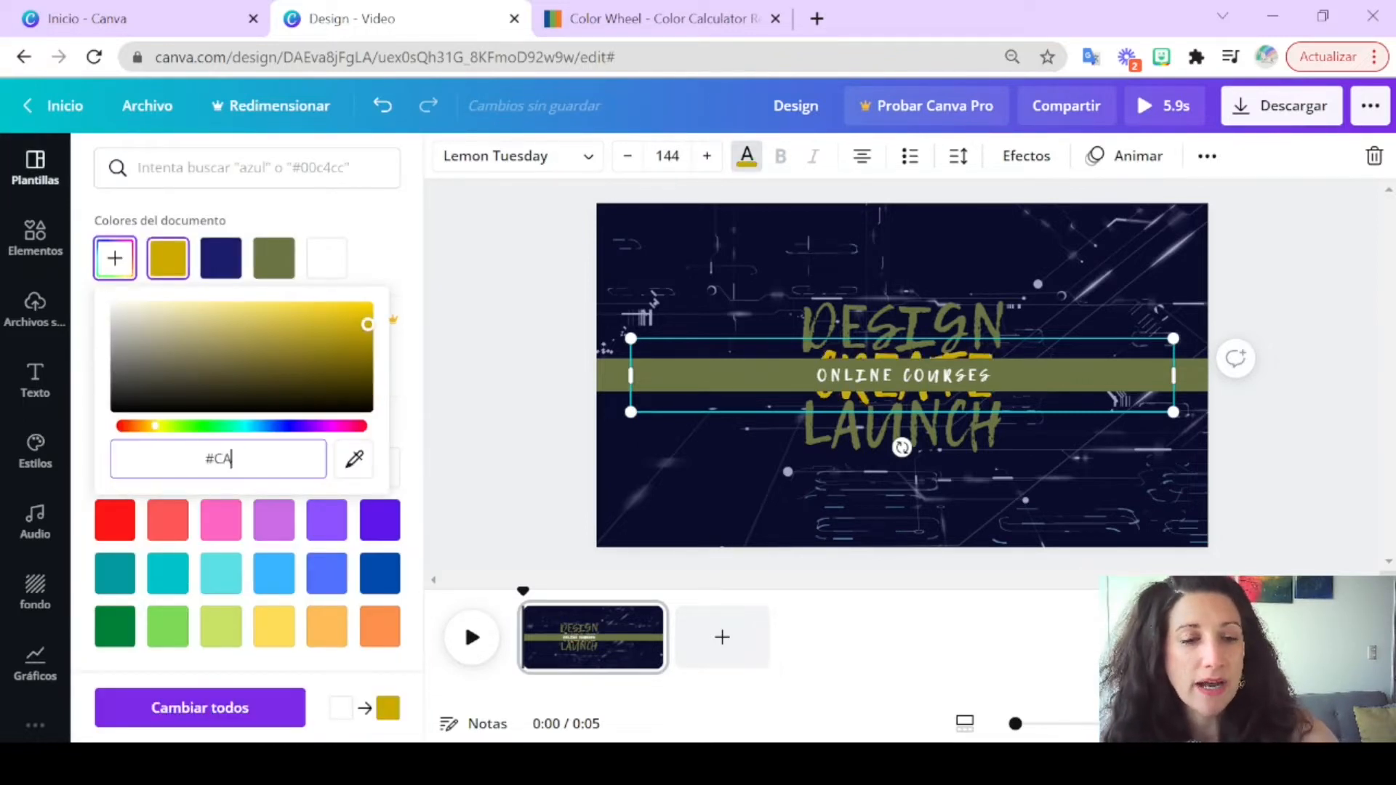
text(2CA3)
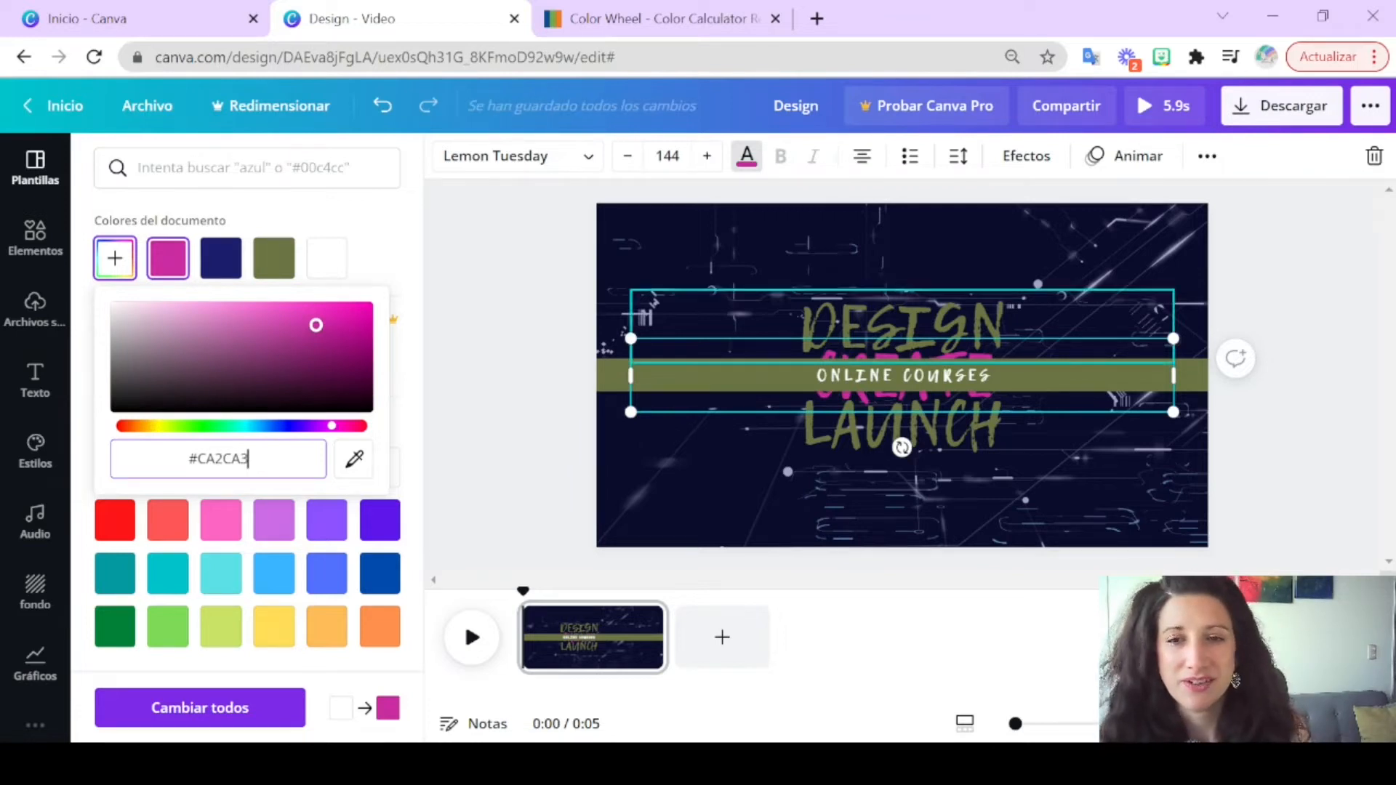
click(902, 375)
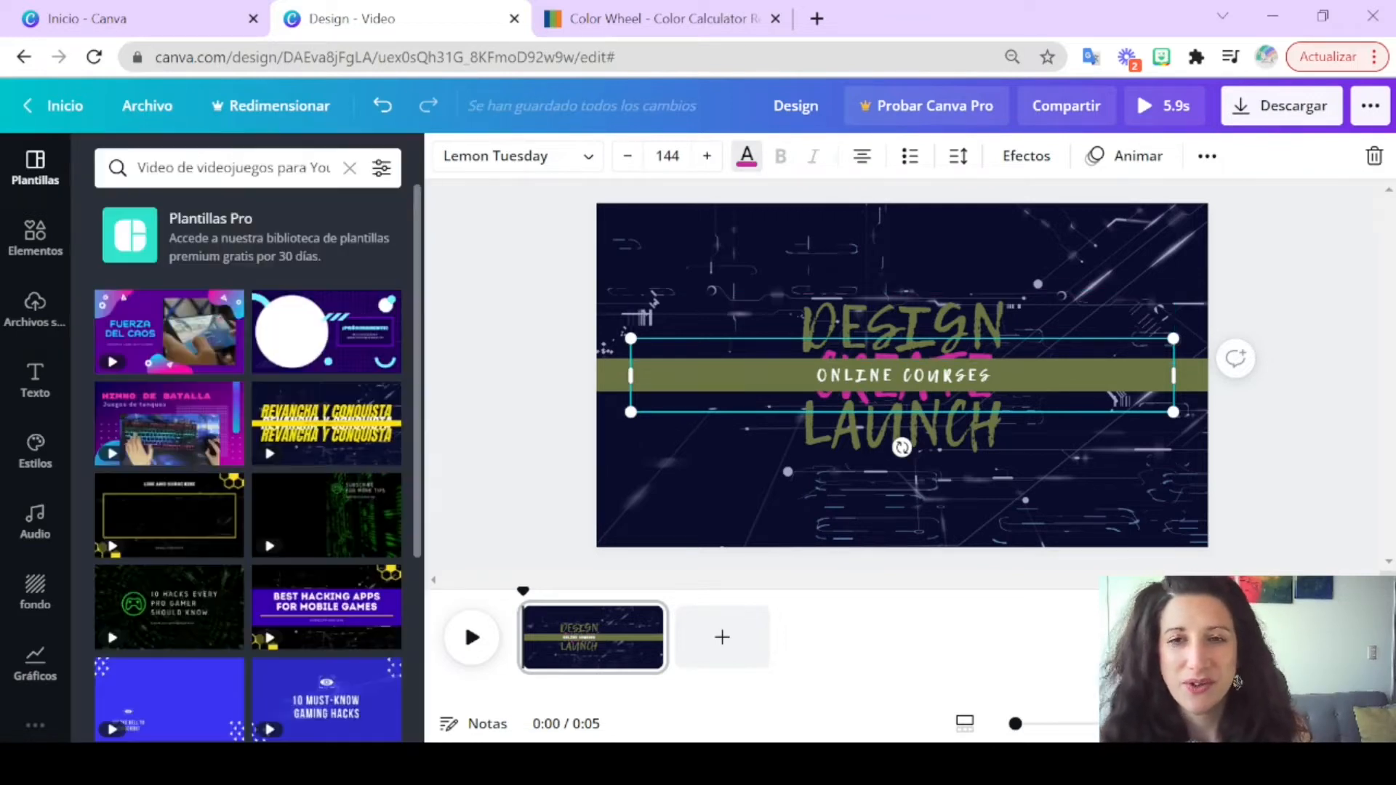
Step: Set the colour behind the background video to the olive green document colour and the video's transparency to 47
click(902, 501)
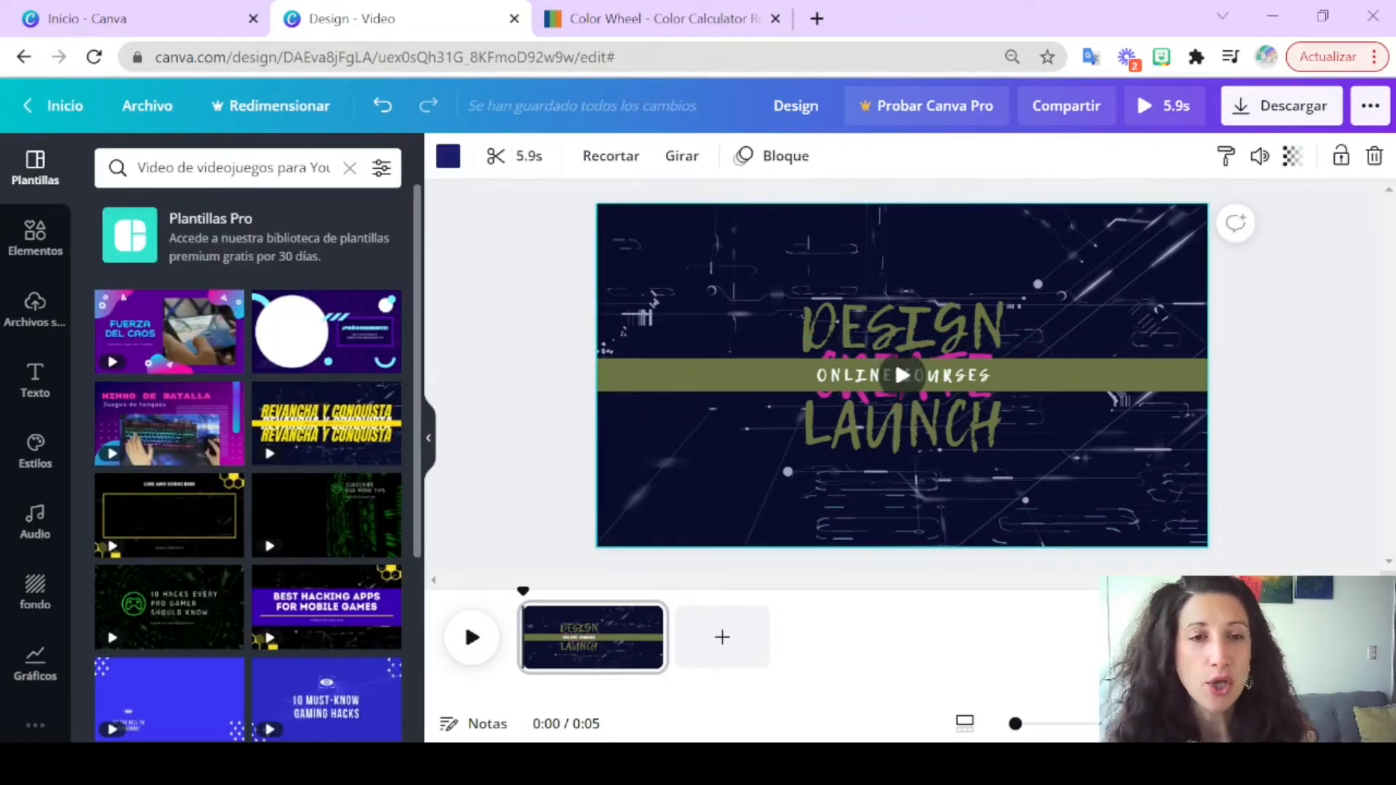
click(448, 156)
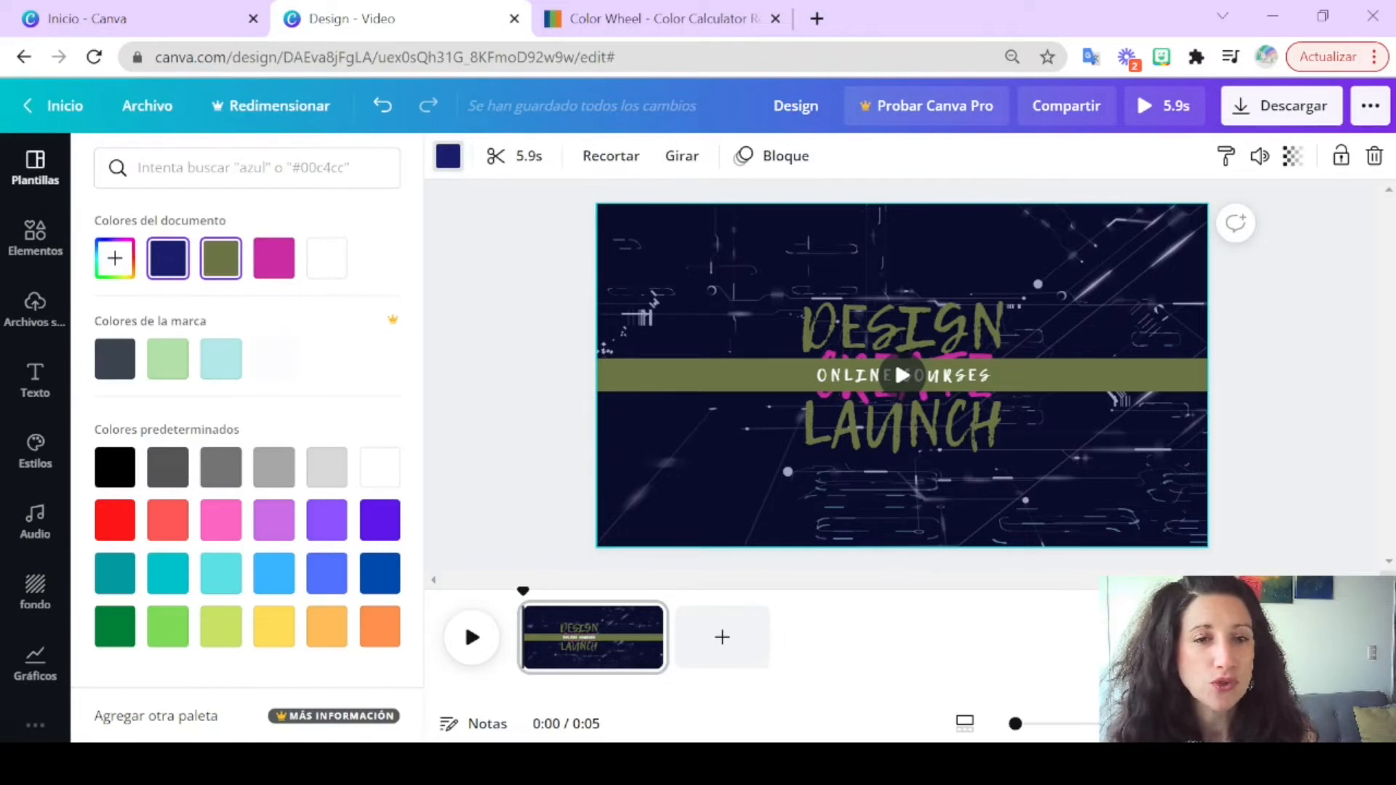
click(221, 258)
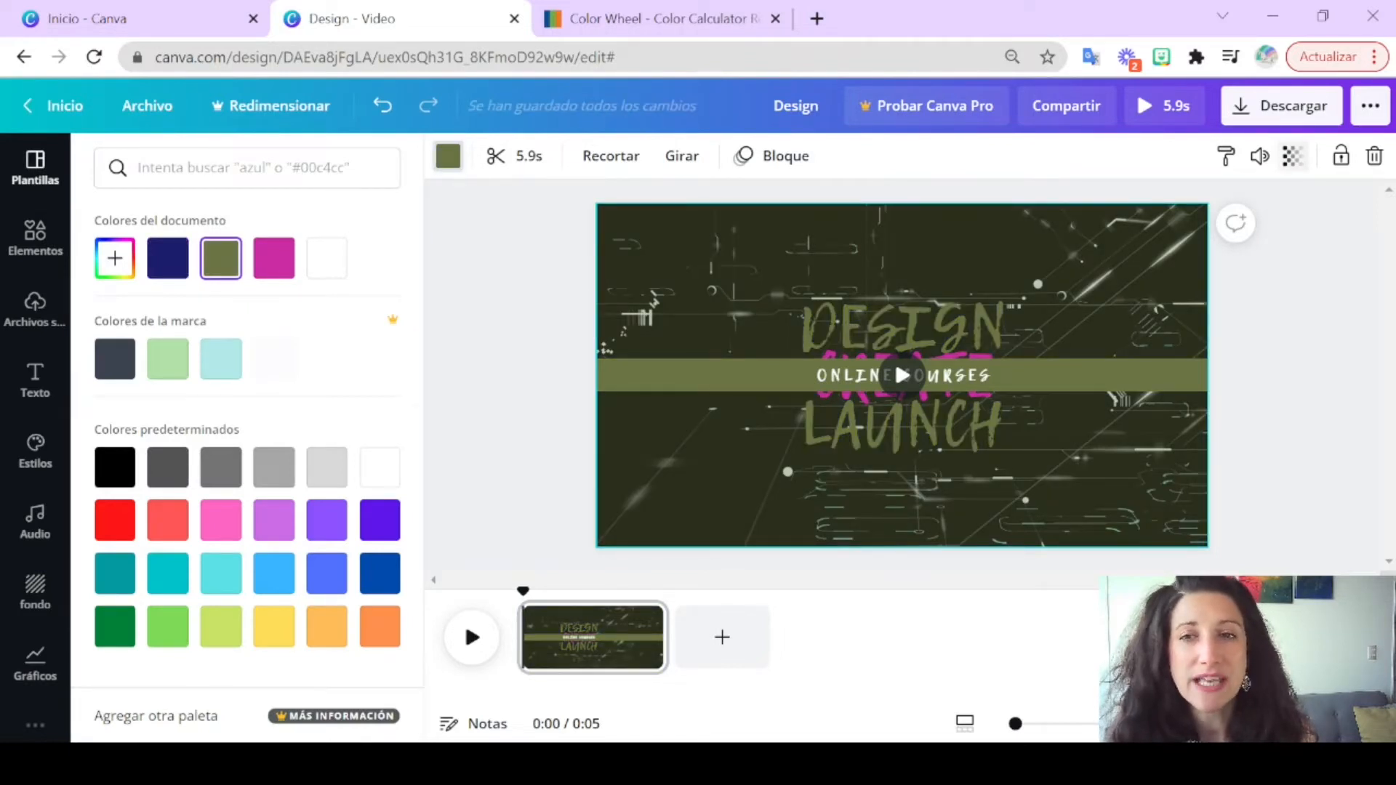
click(1293, 155)
drag(1176, 214, 1168, 214)
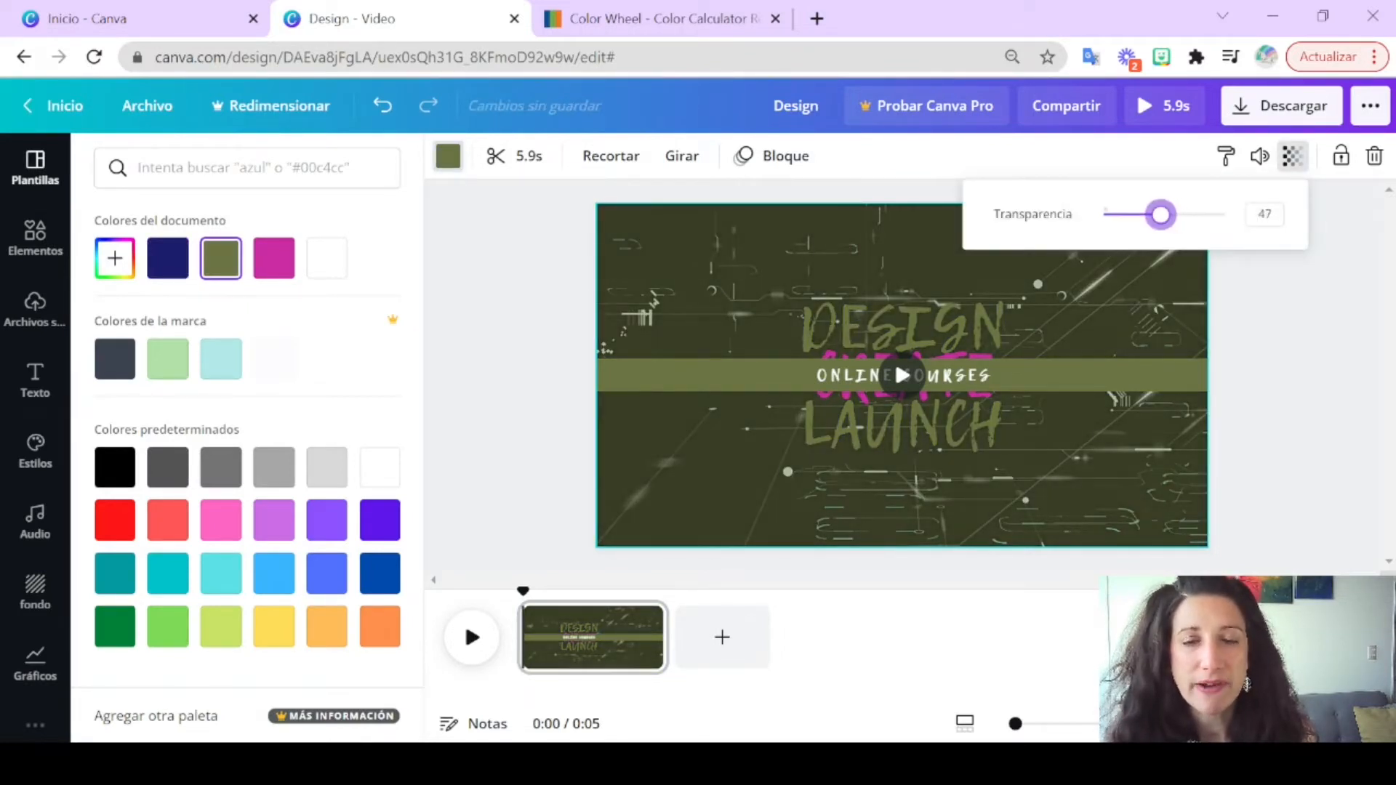
Step: Copy the light blue hex code from the color calculator results and set the video background colour in Canva to #BBD1D9
click(625, 19)
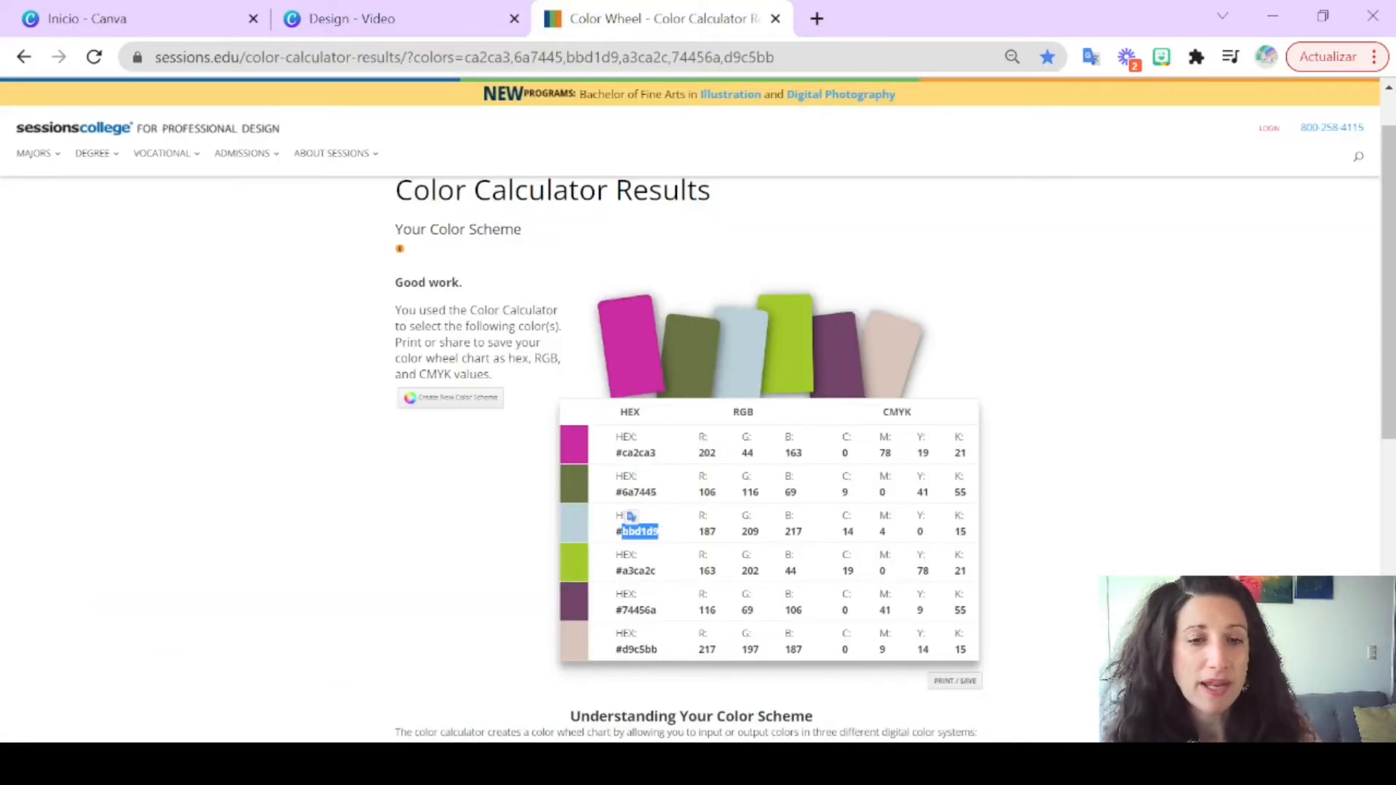
click(352, 18)
click(114, 258)
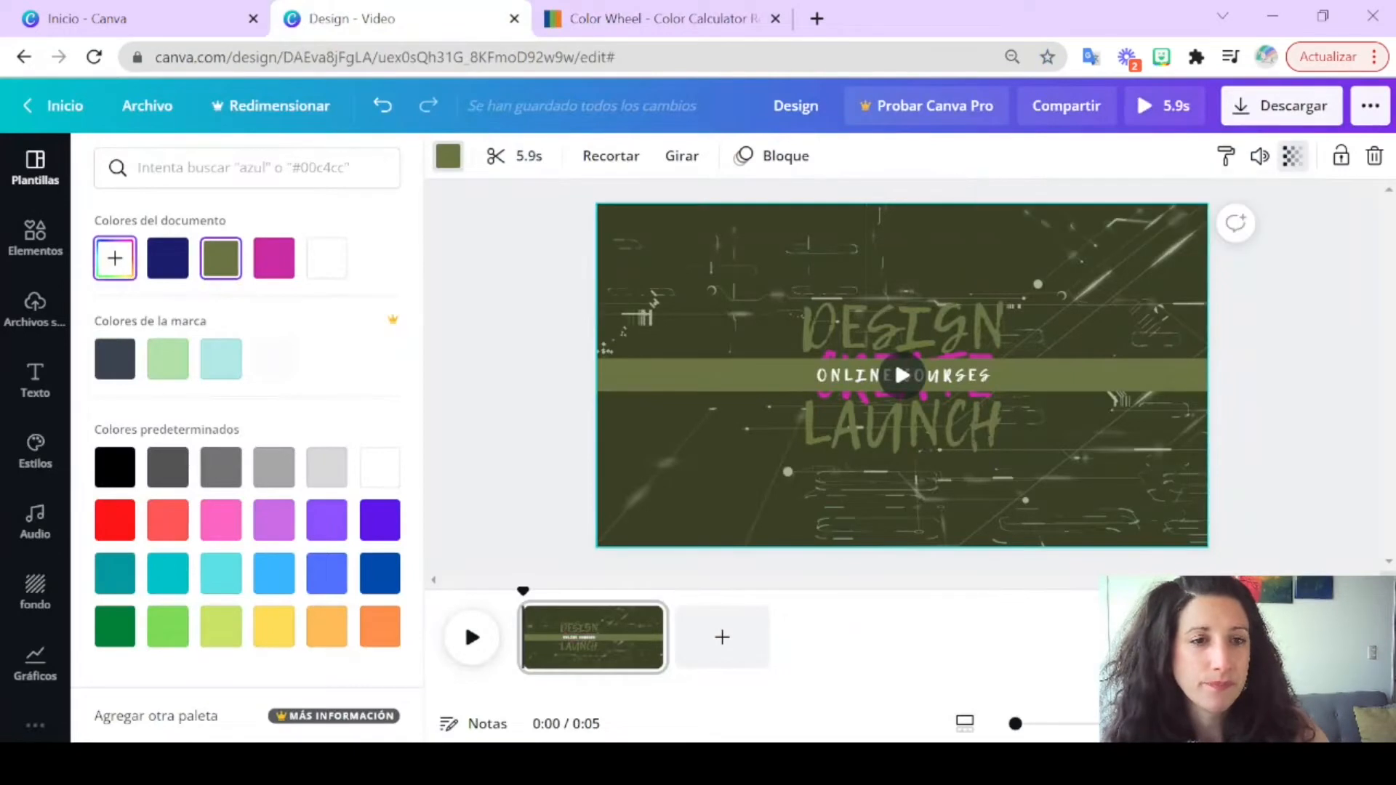
text(#BBD1D9)
key(Return)
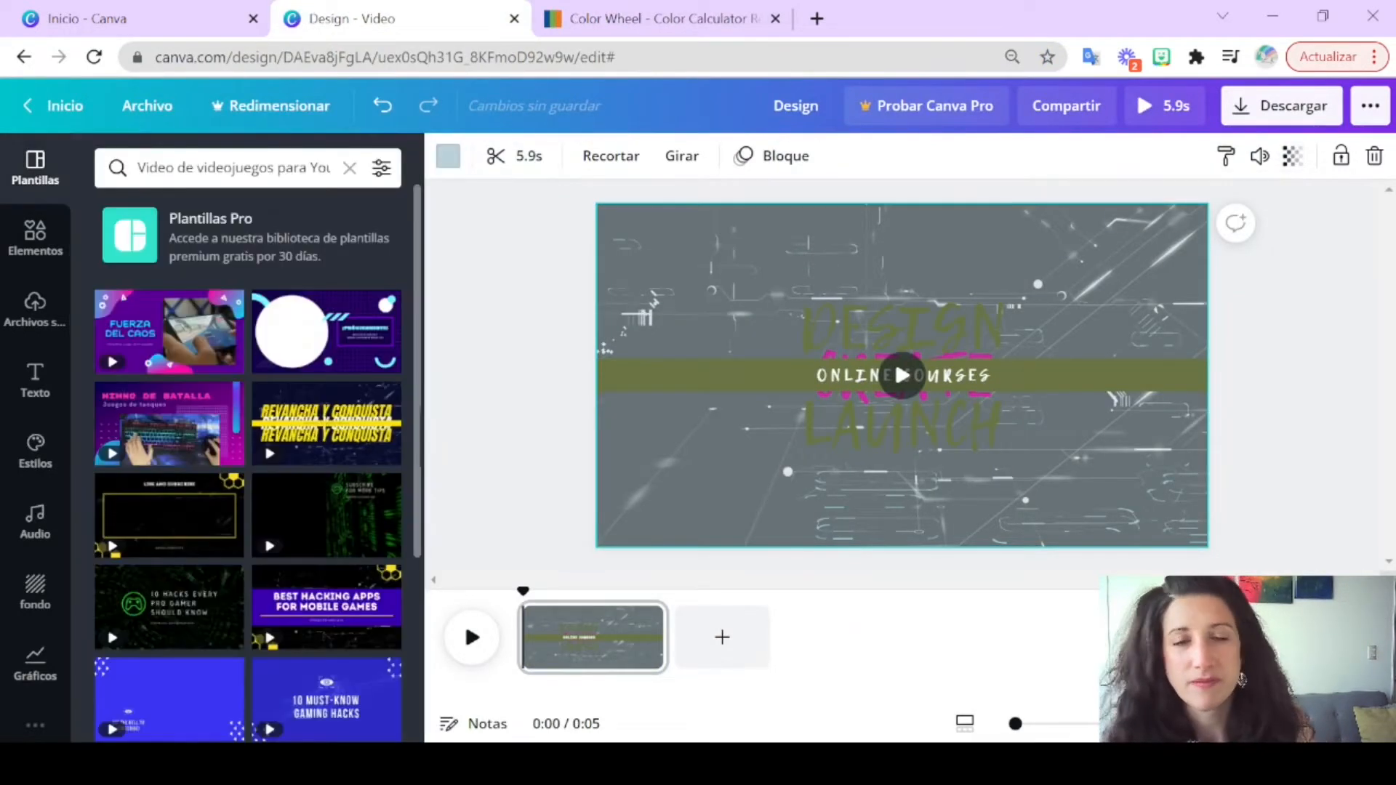
click(1306, 330)
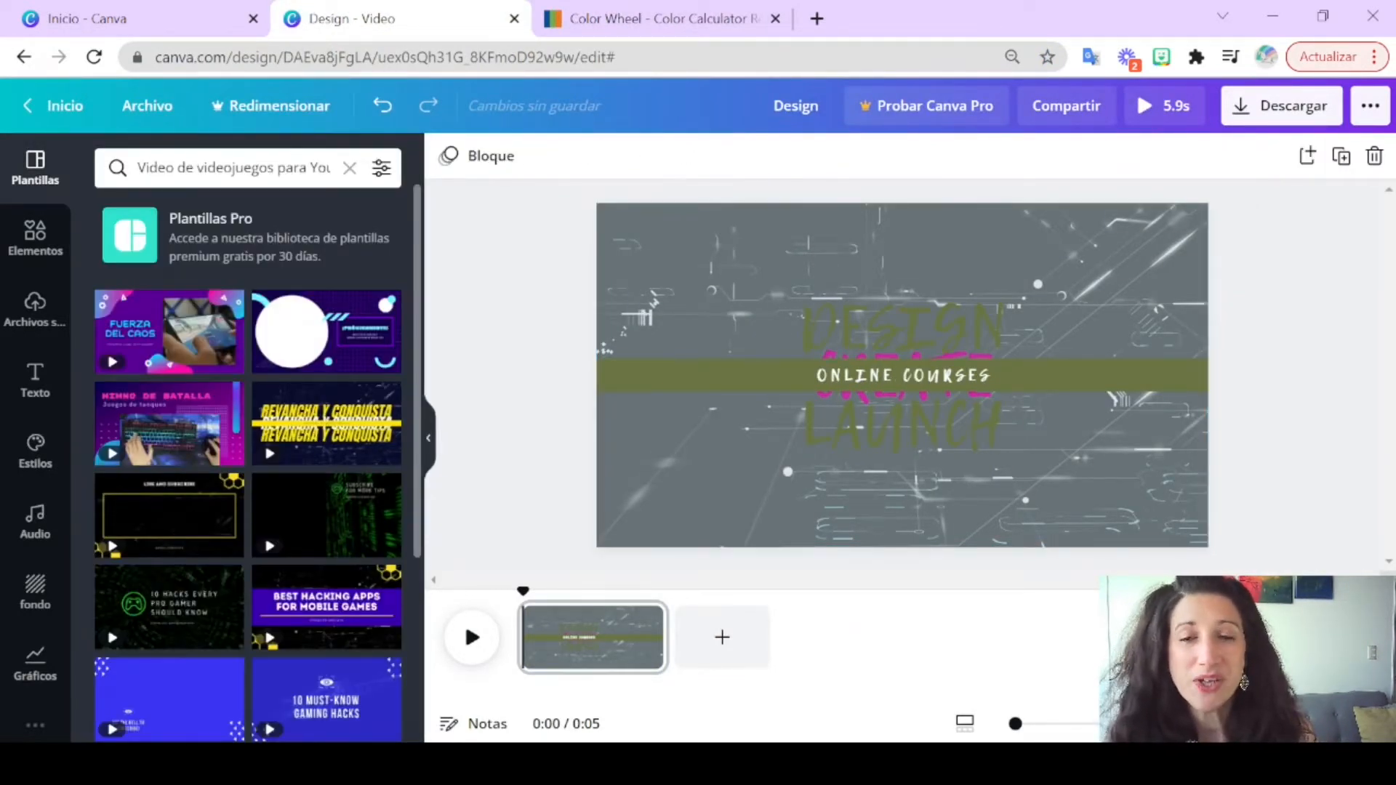
Step: Preview the clip and move the ONLINE COURSES band down to just below the LAUNCH line
click(464, 618)
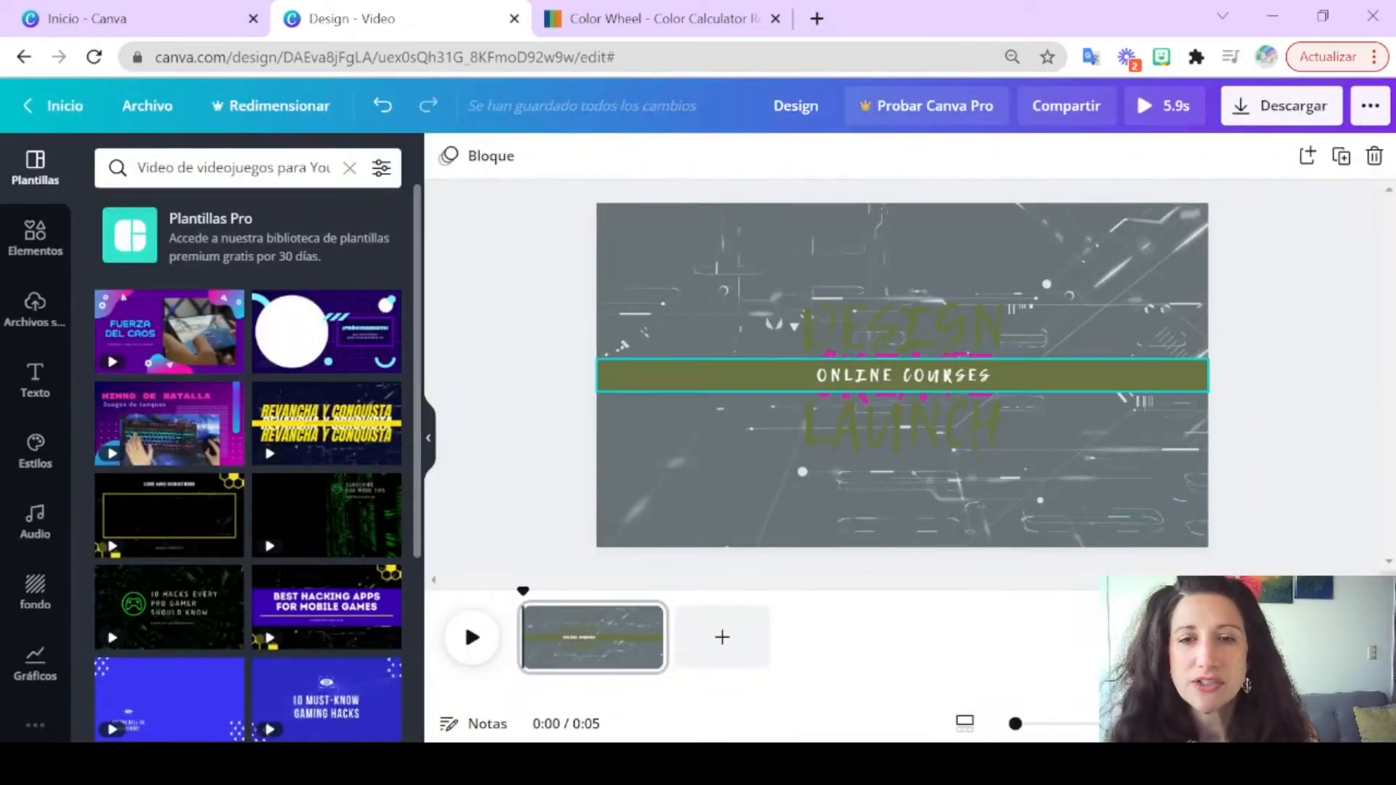
click(904, 376)
drag(904, 375, 904, 461)
Step: Copy the beige hex code from the color calculator results and set the video background colour in Canva to #D9C5BB
click(654, 18)
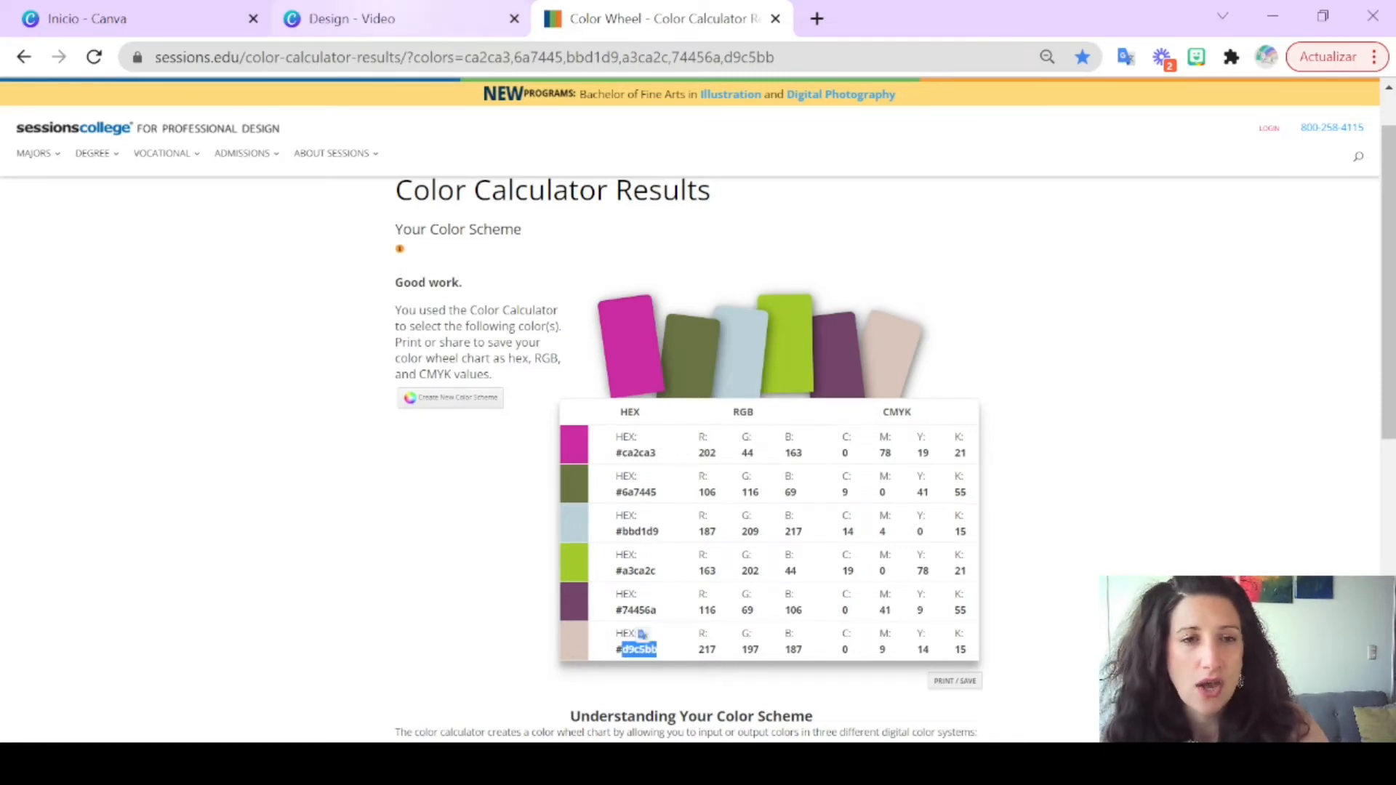
click(352, 18)
click(893, 356)
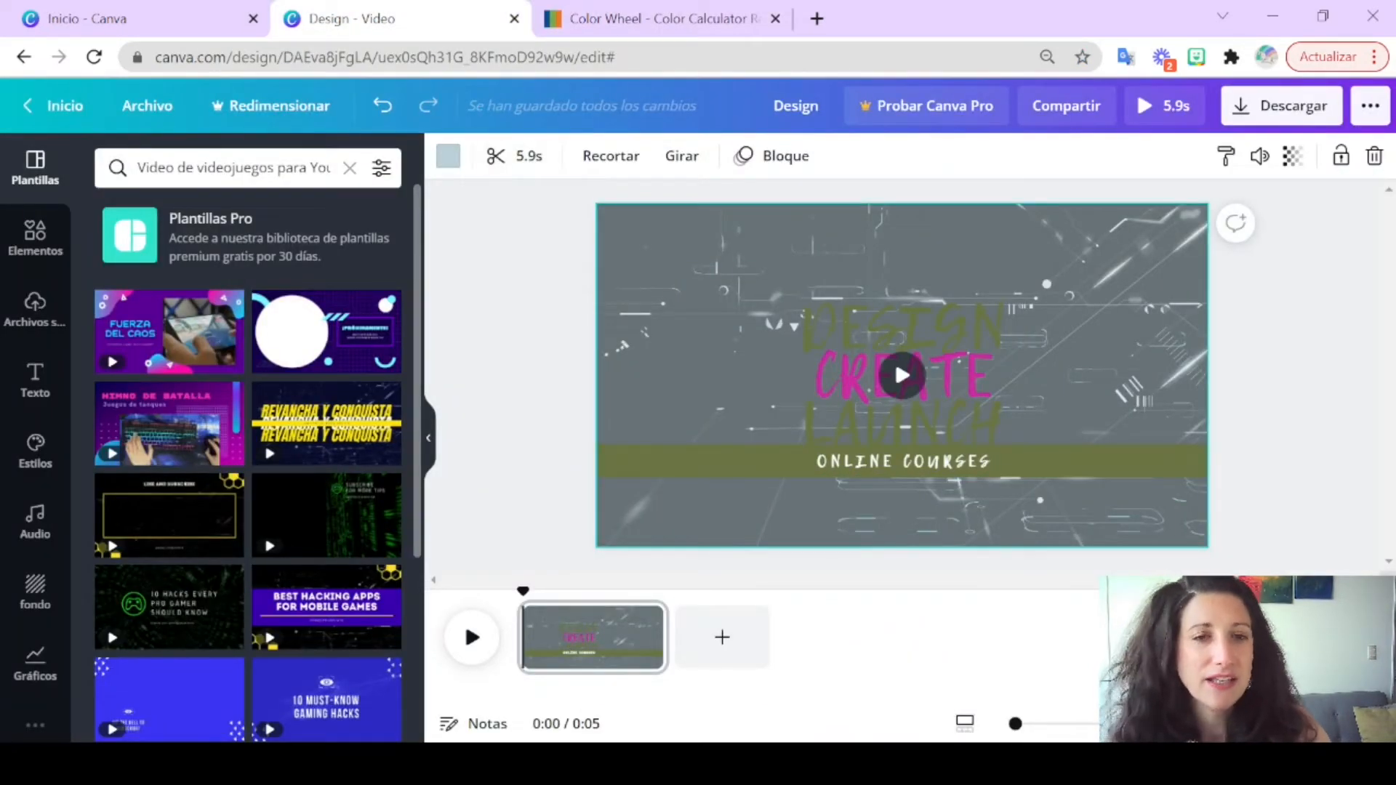
click(448, 156)
click(115, 258)
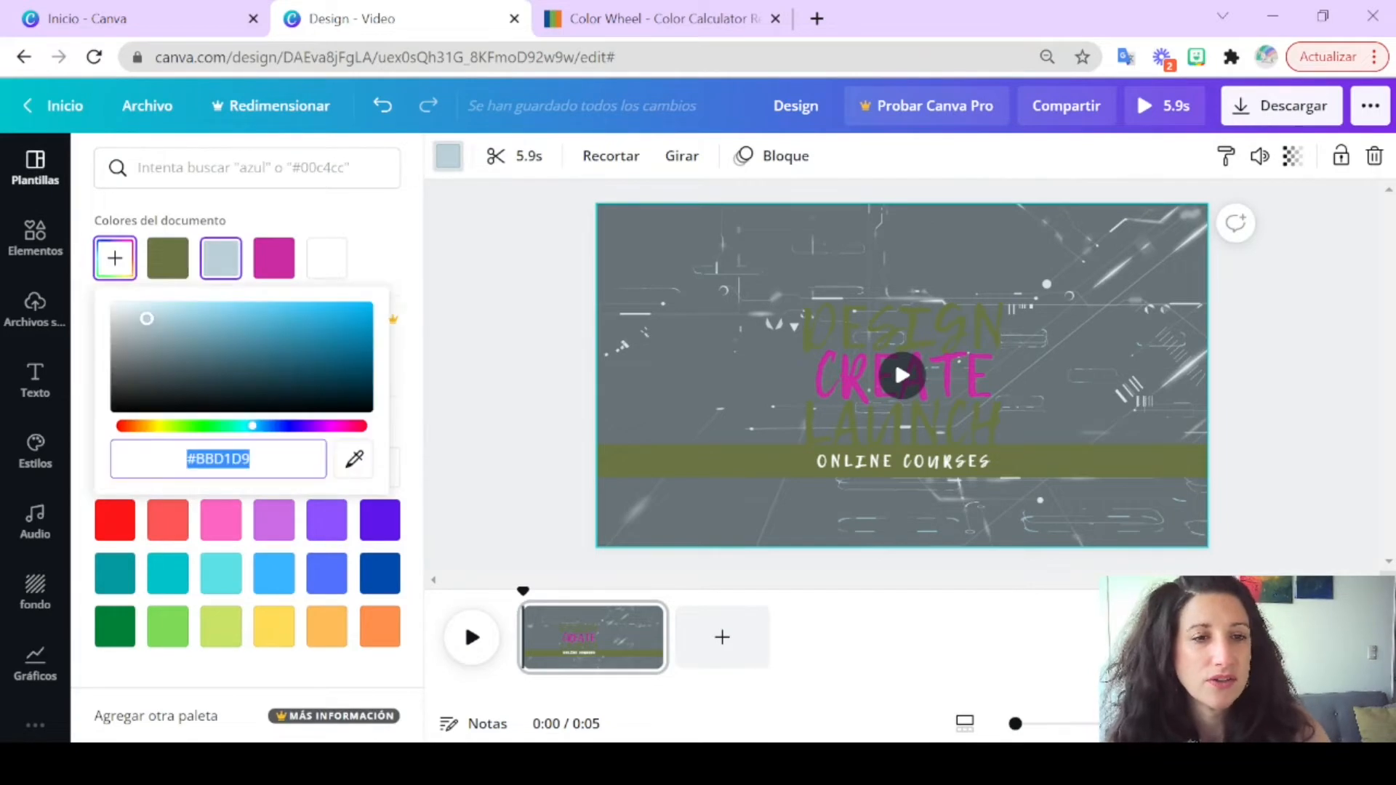
text(#D9C7BB)
click(902, 269)
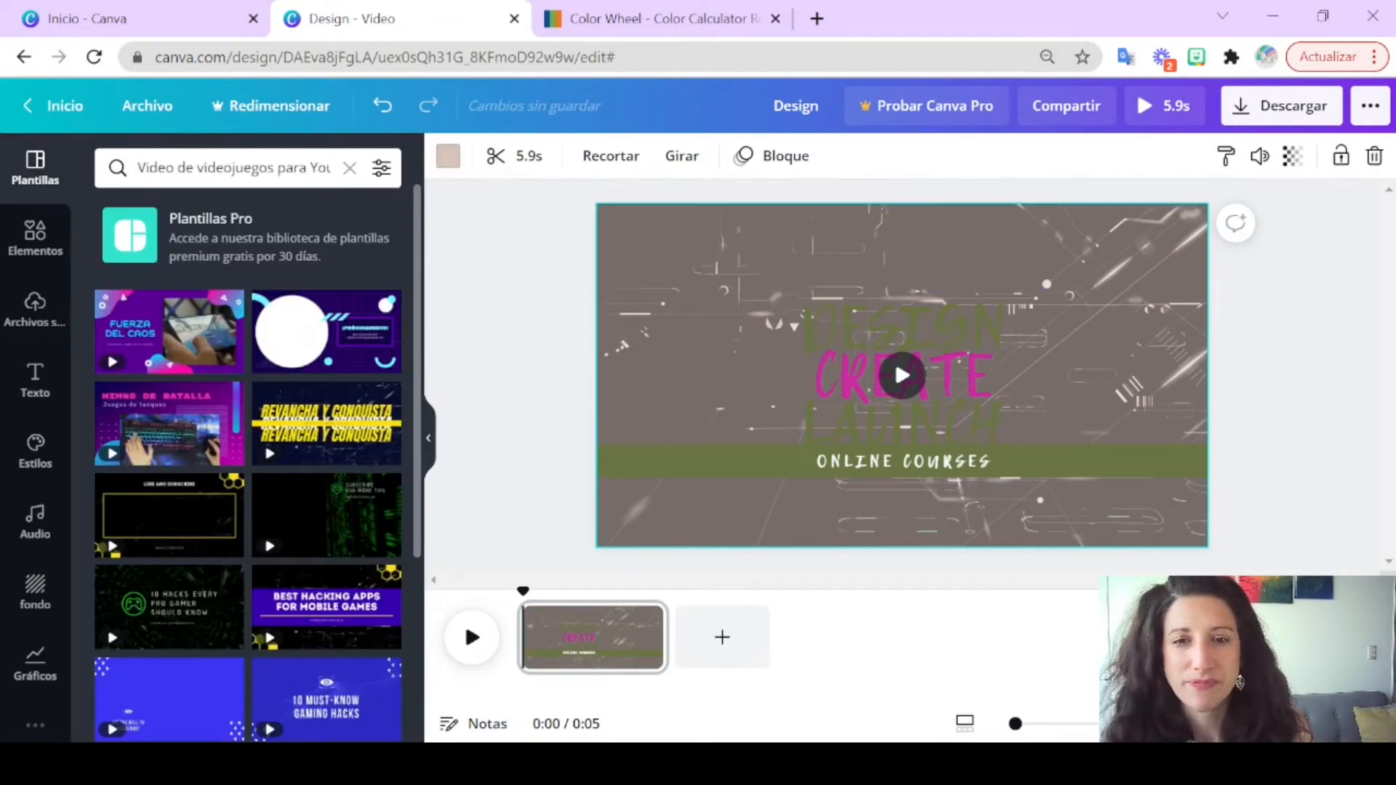
key(Escape)
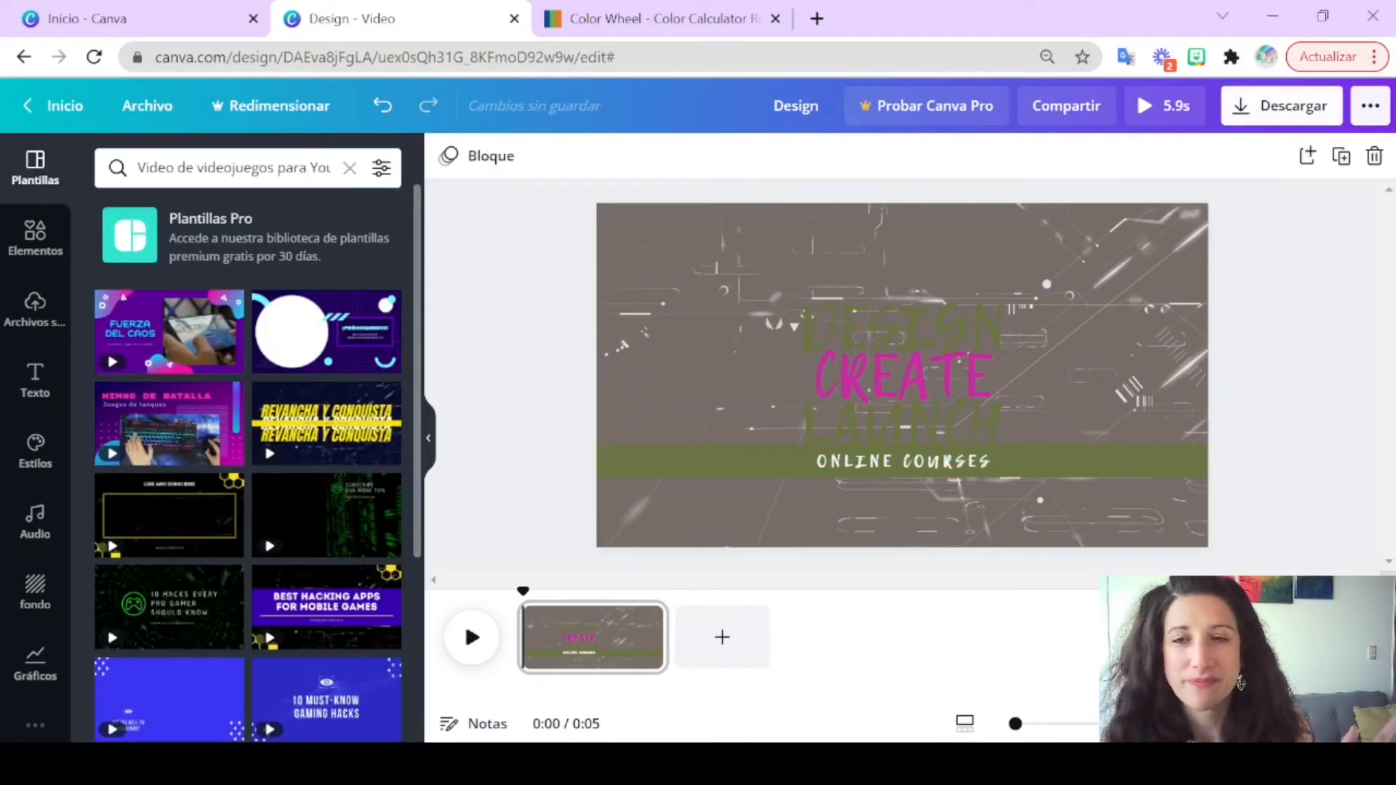
Step: Preview the clip, close the preview, and shorten the background video to 3 seconds
click(464, 618)
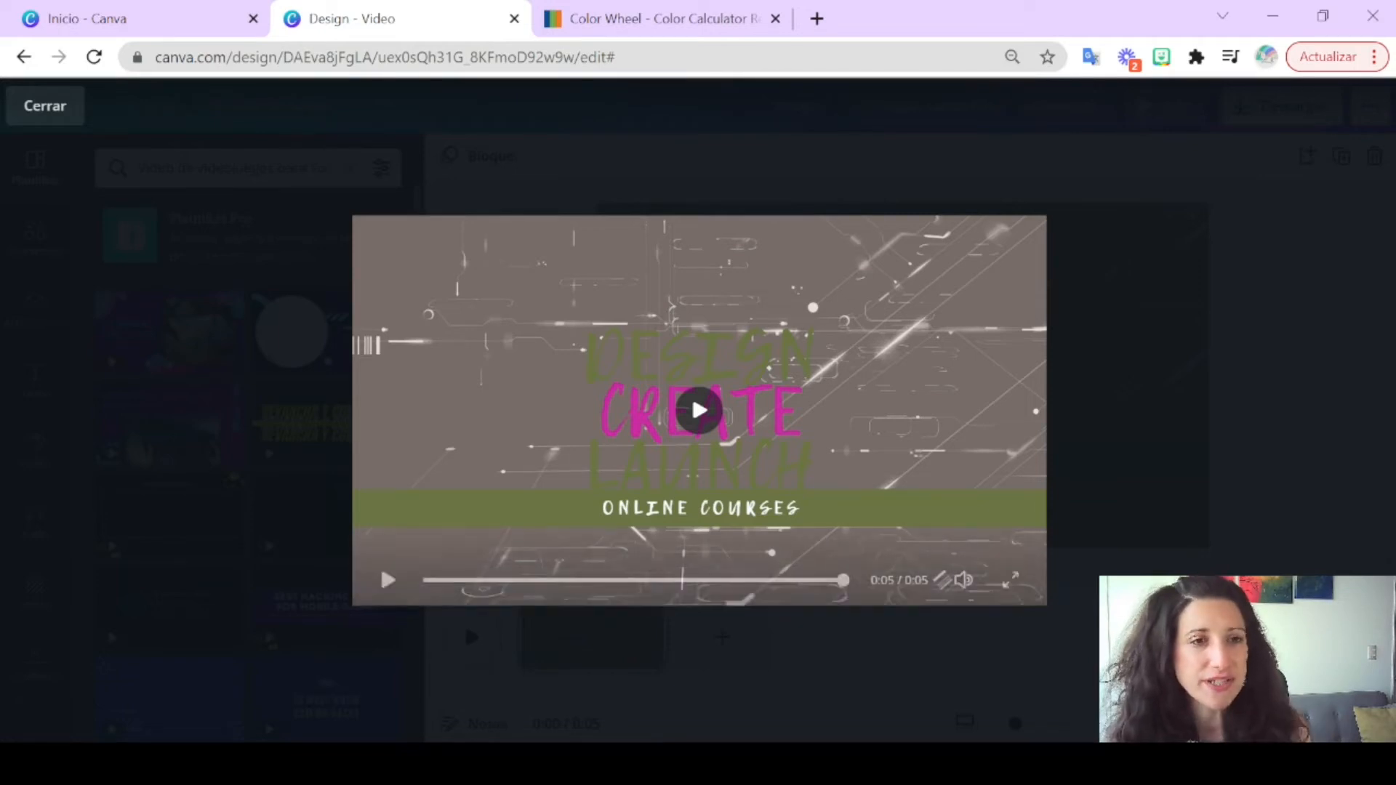
click(45, 105)
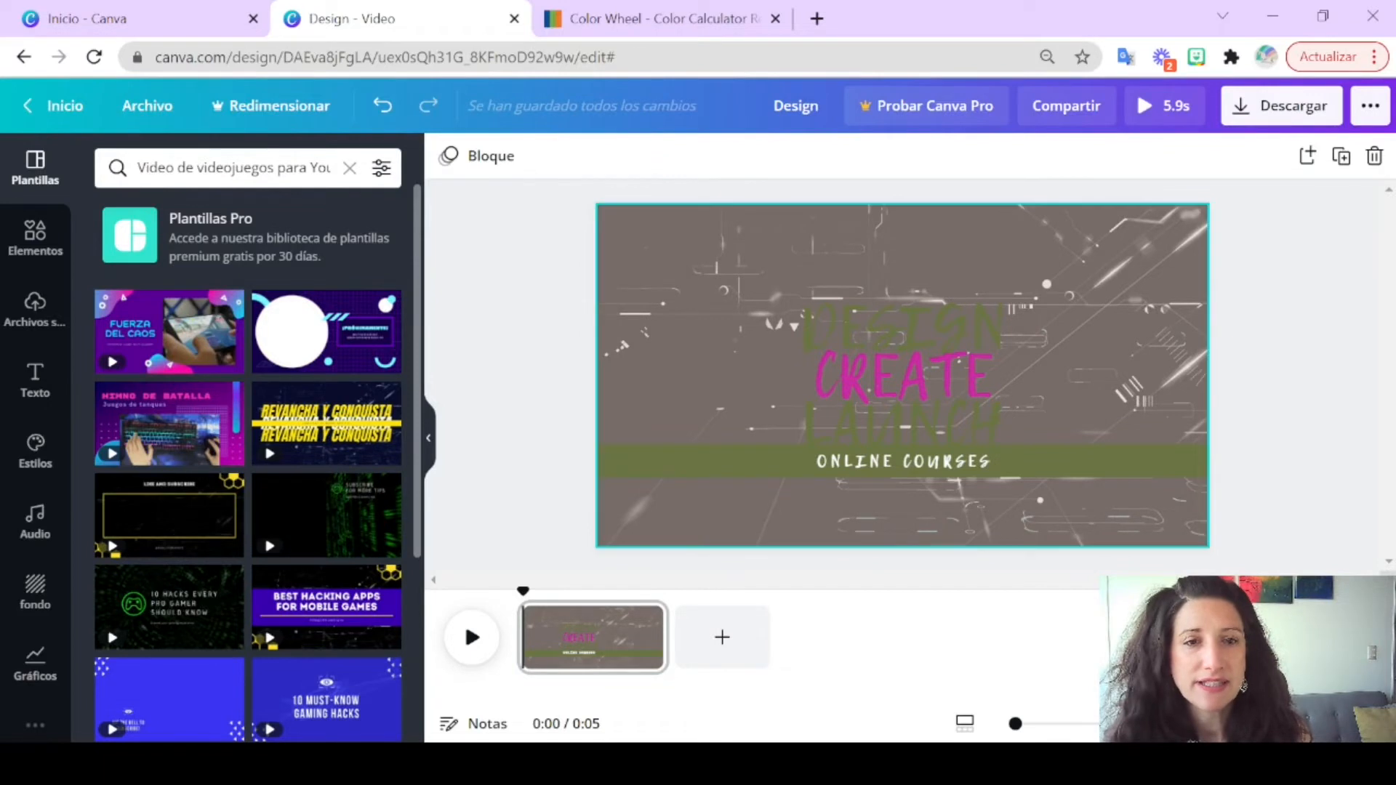
click(902, 254)
click(516, 156)
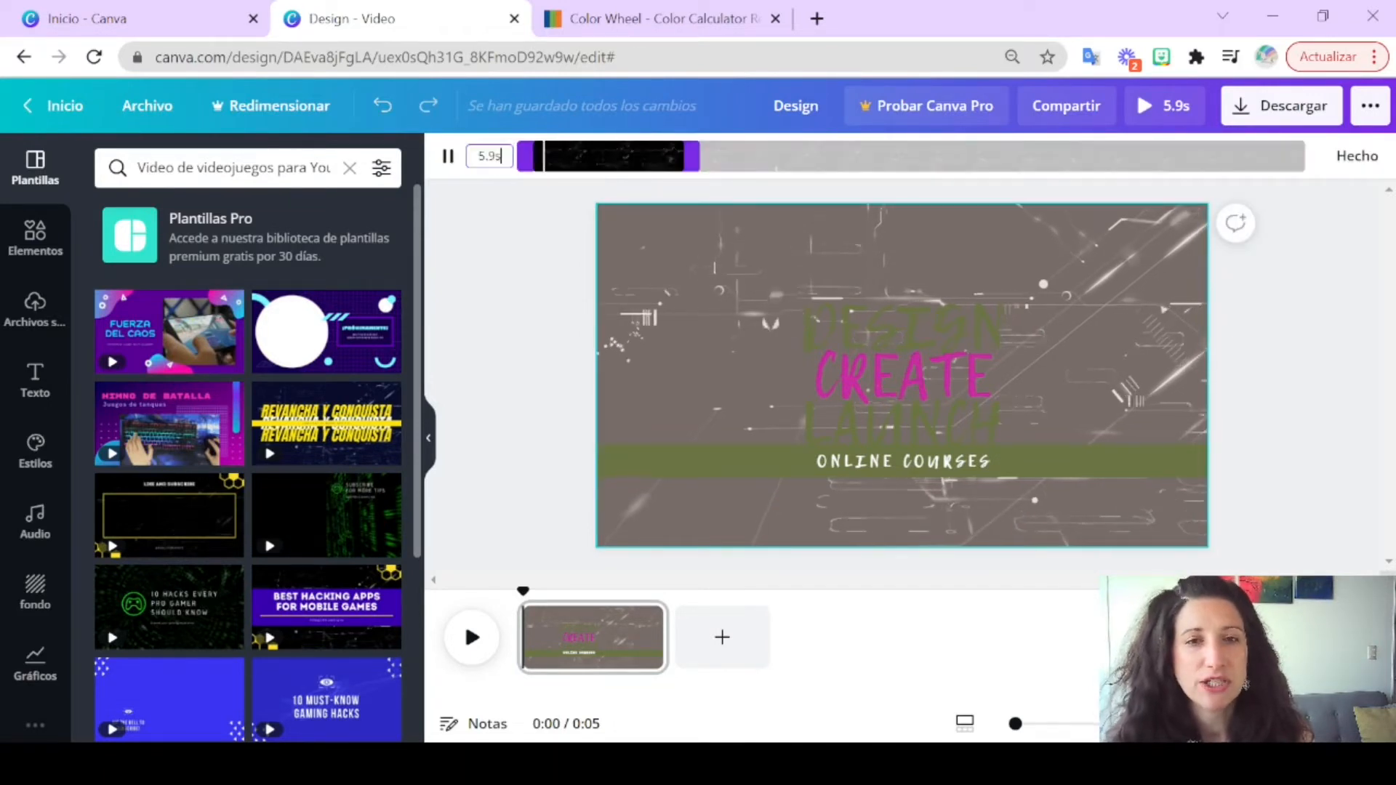
double_click(491, 156)
text(3)
key(Return)
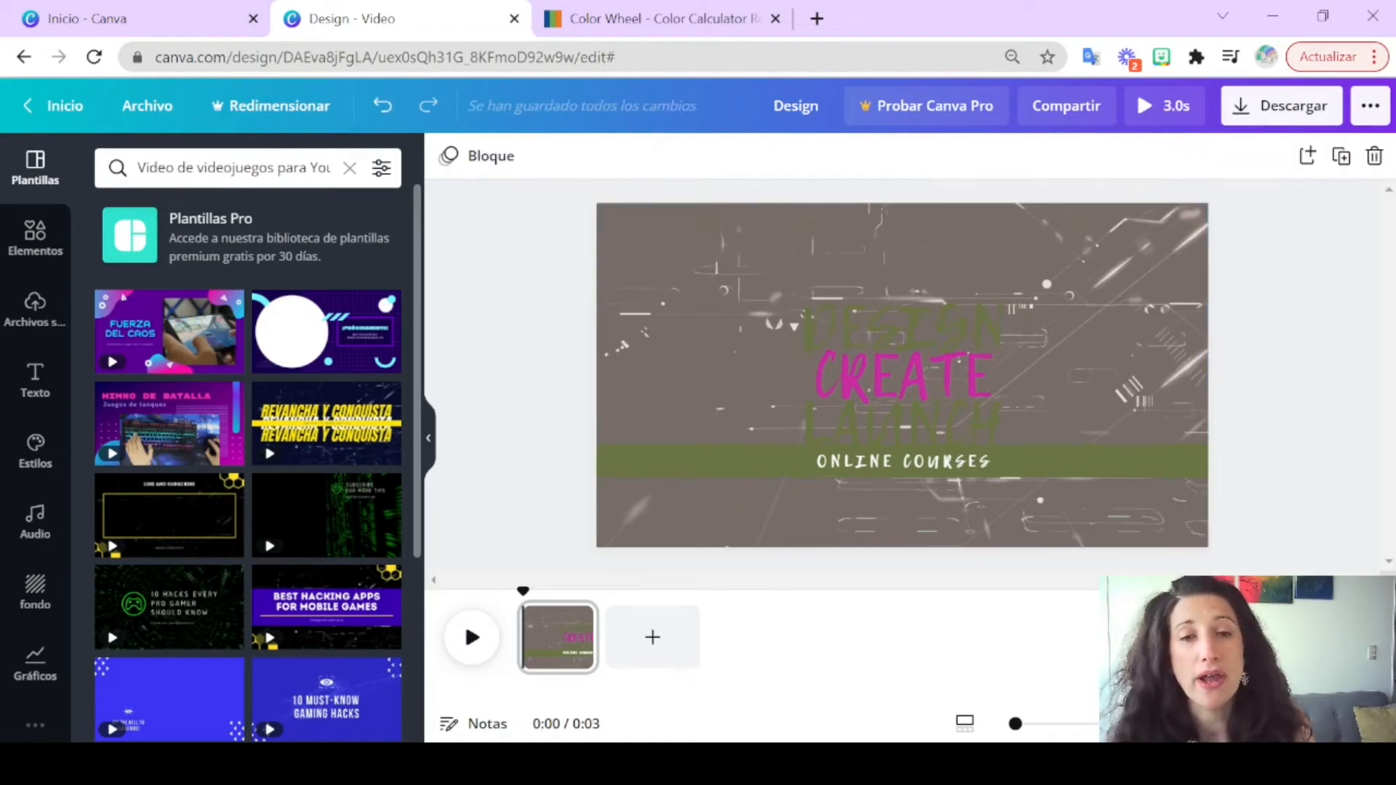
Step: Set the colour behind the background video to the dark slate brand colour and preview the clip
click(902, 324)
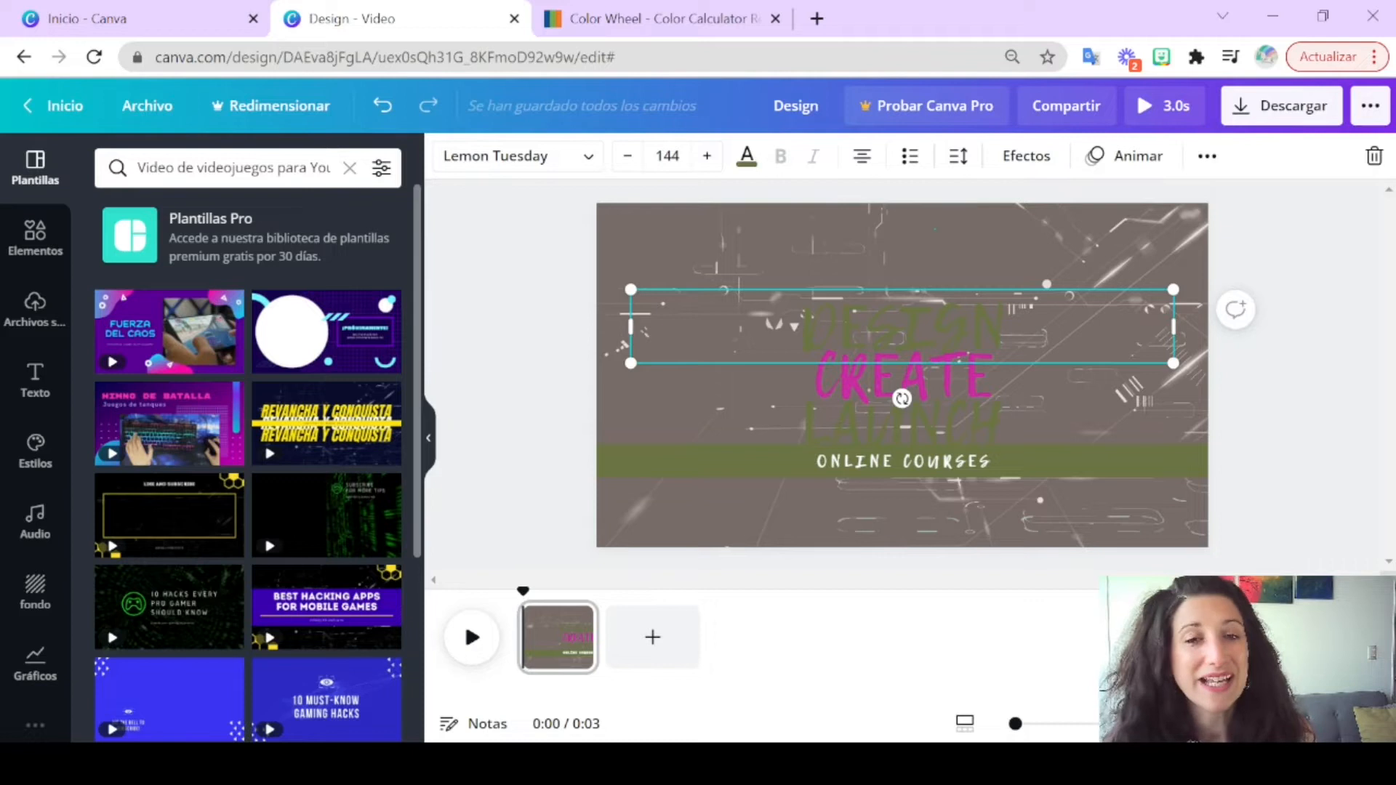
click(893, 355)
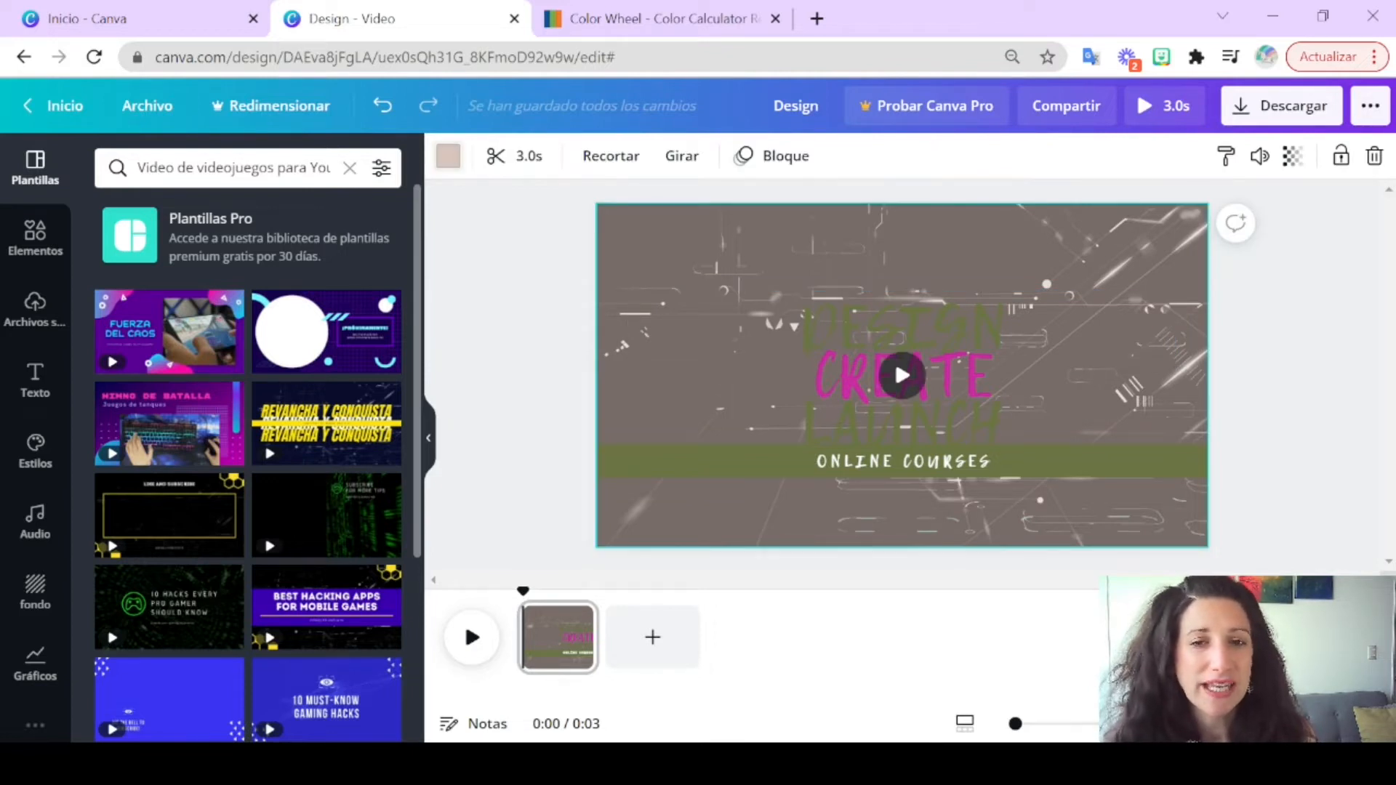
click(448, 156)
click(115, 359)
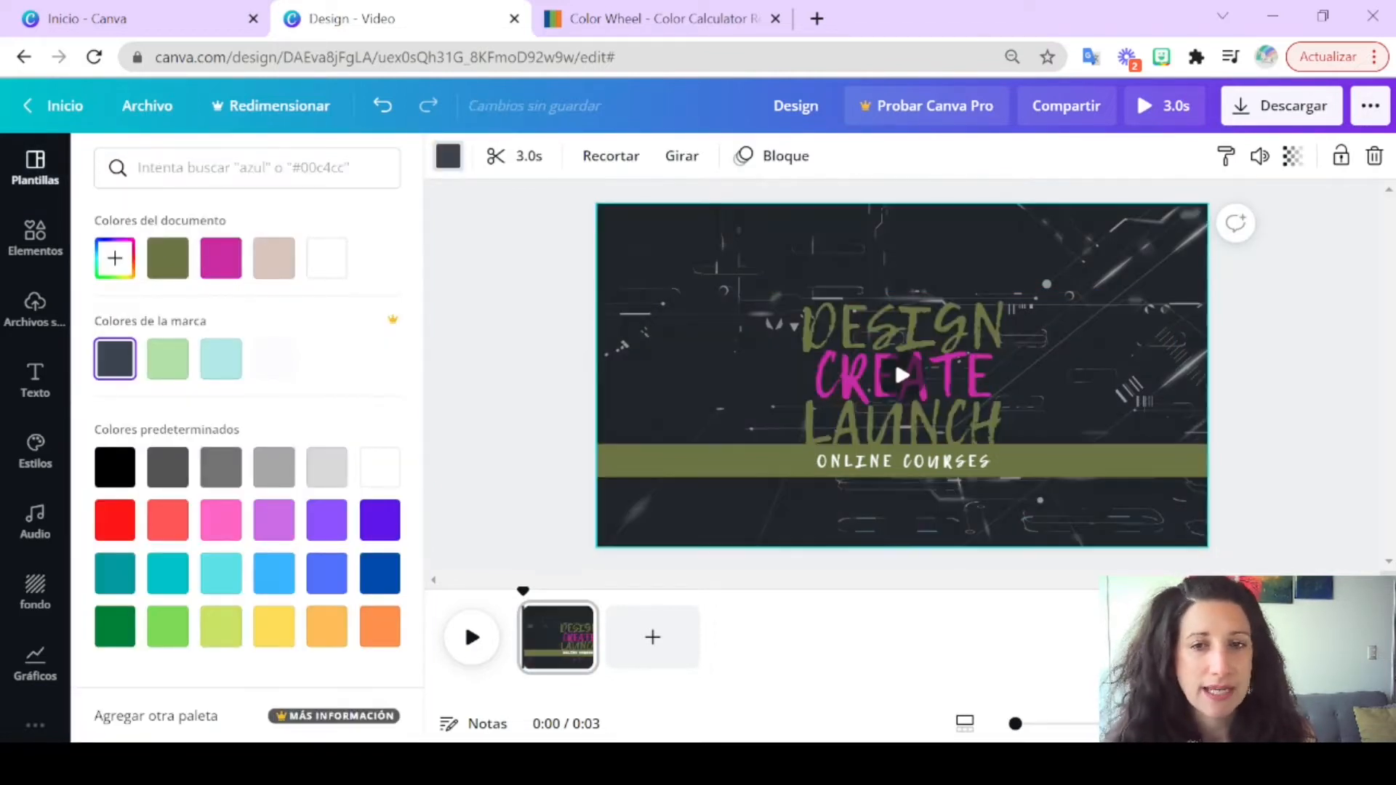
click(35, 167)
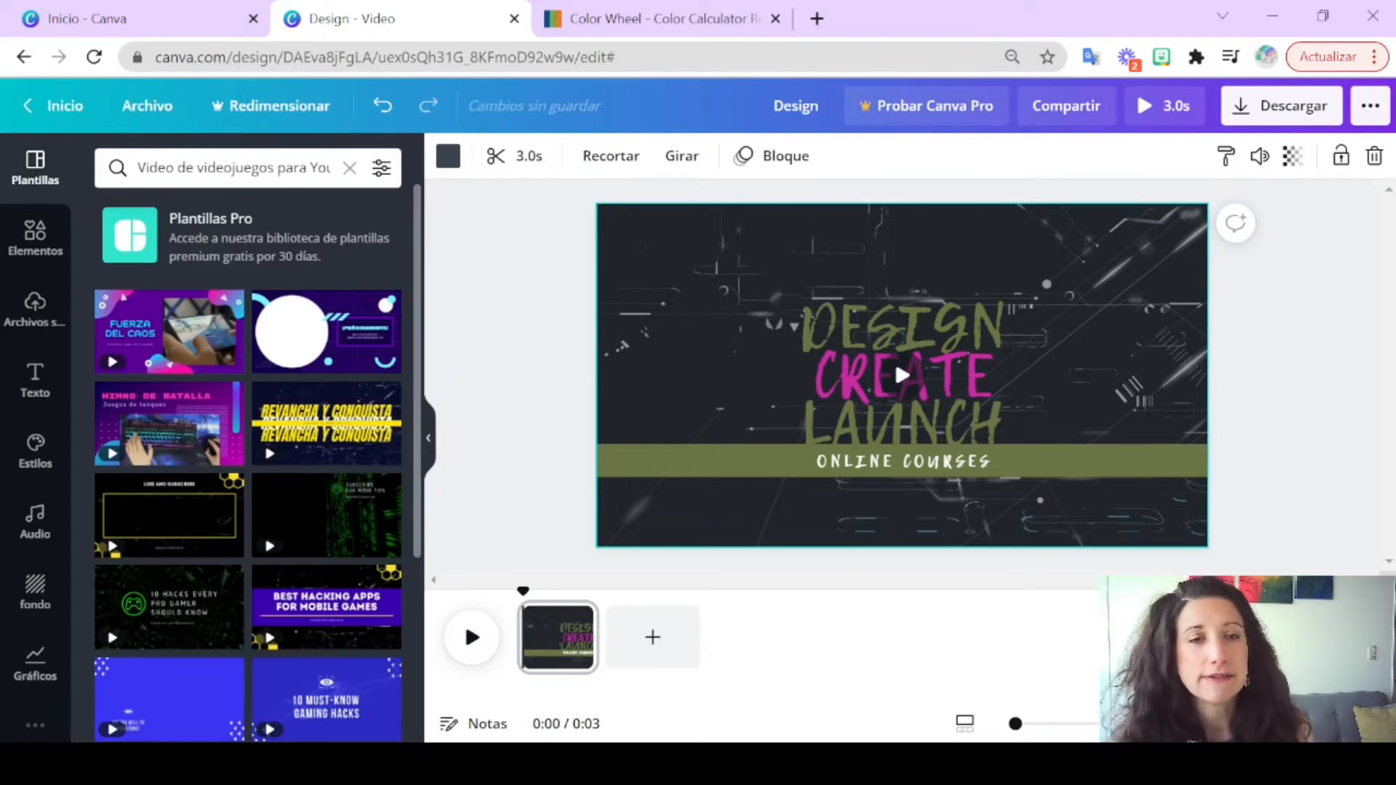
click(1164, 106)
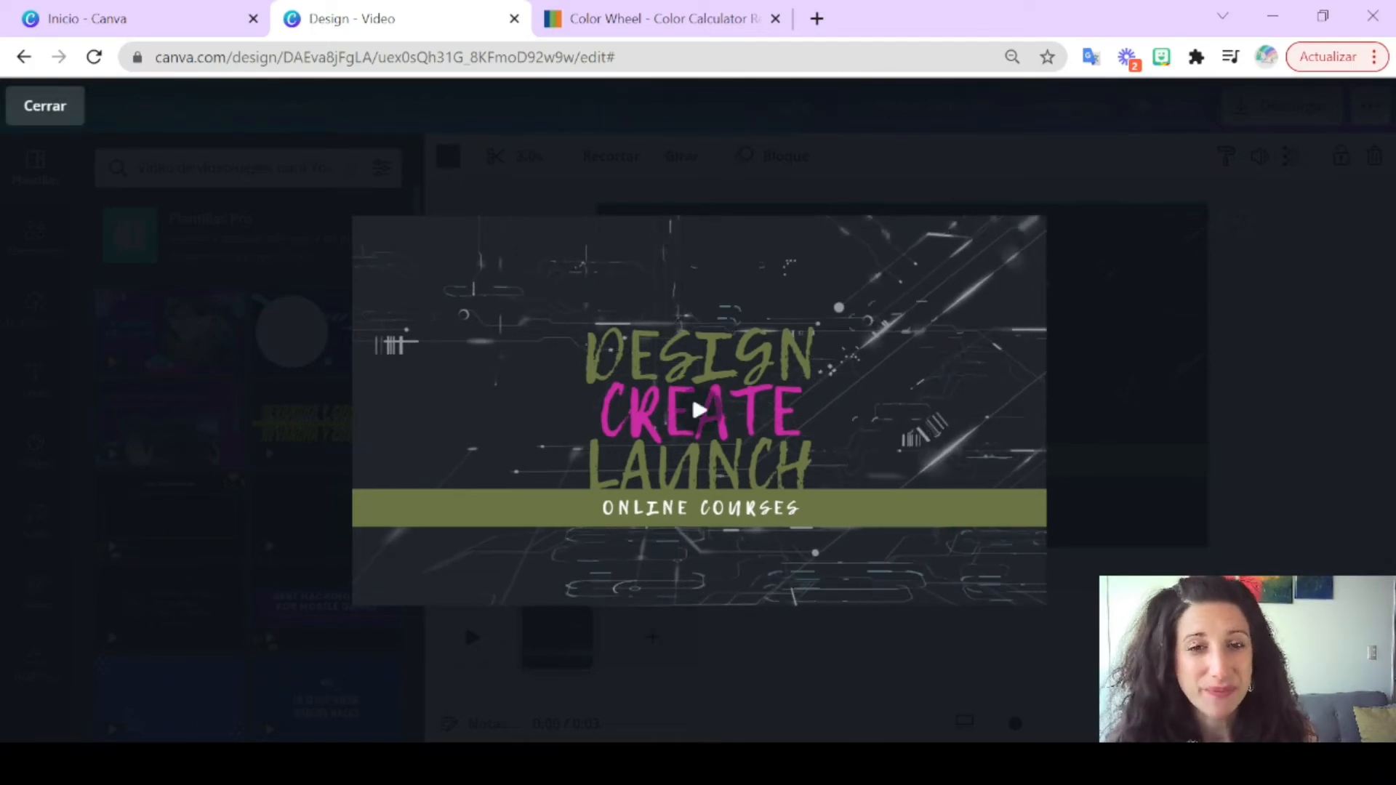
key(Escape)
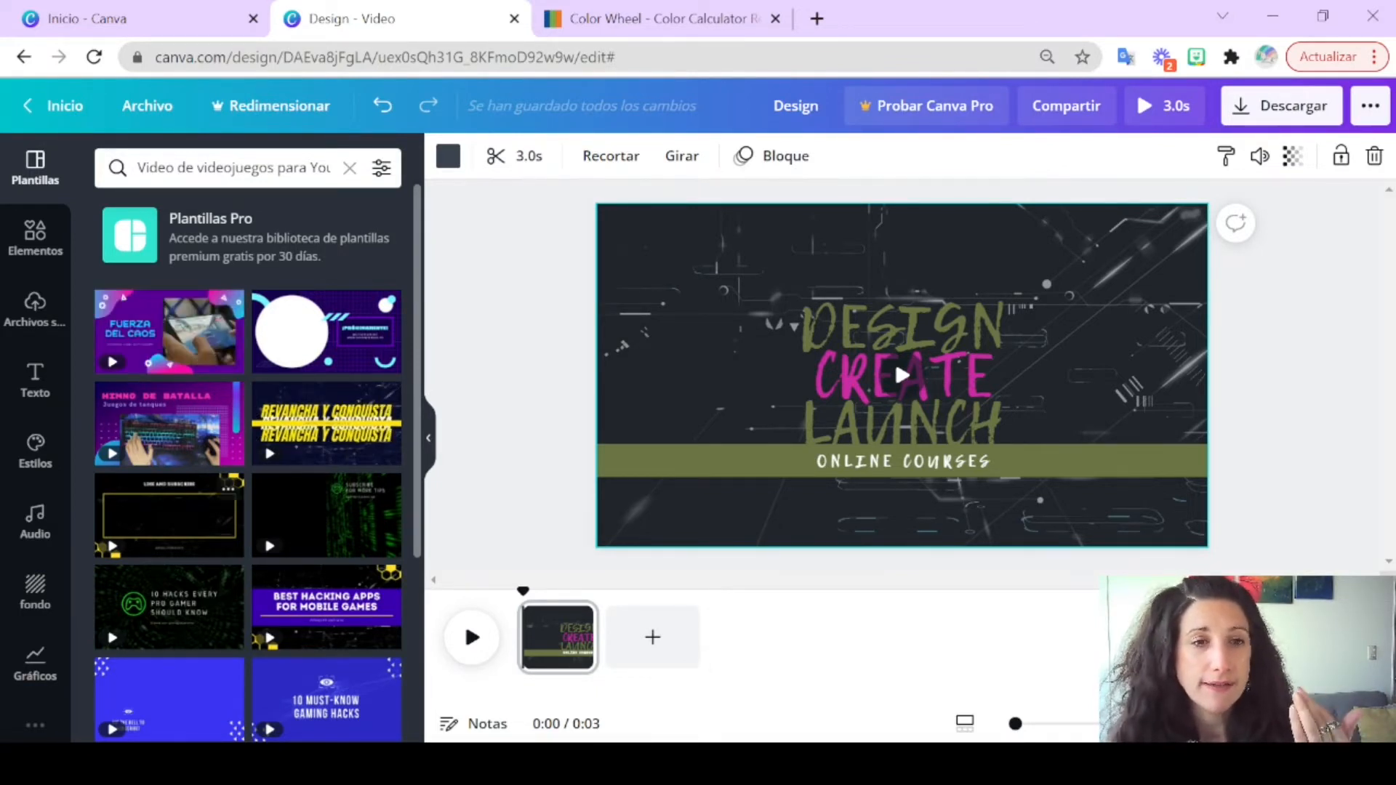
Step: Open the existing Entry YouTube design from the recent designs on the Canva home page
scroll(327, 480, down, 3)
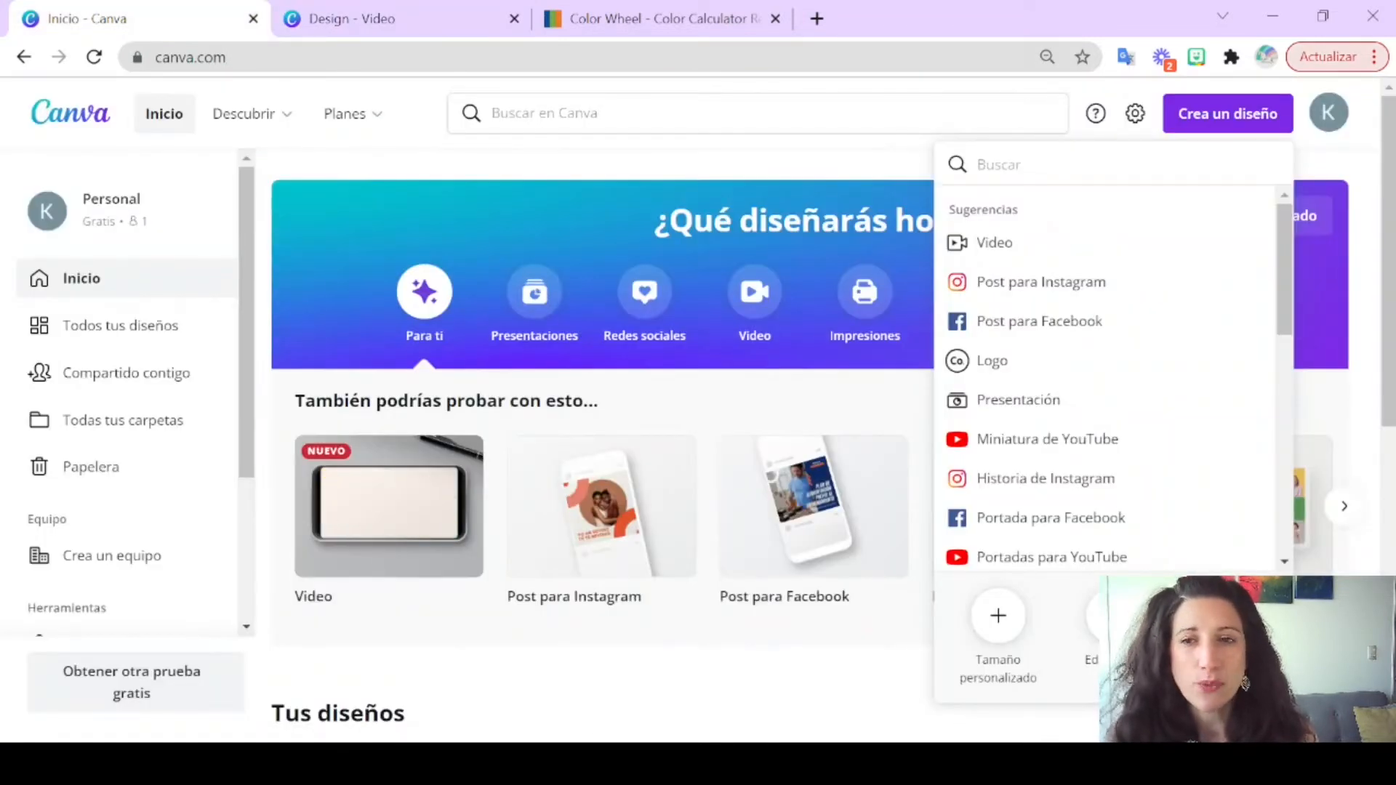
key(Escape)
scroll(810, 437, down, 5)
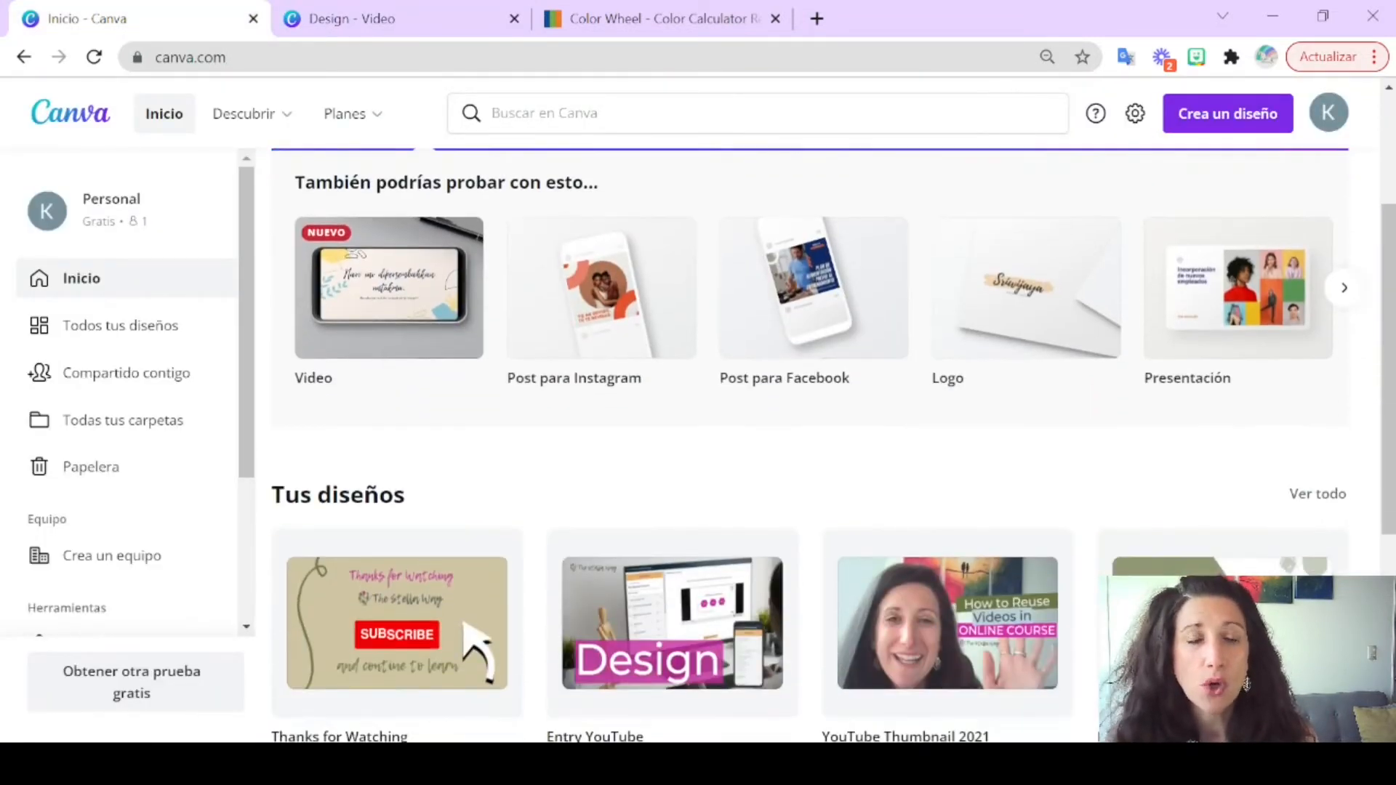
scroll(673, 472, down, 2)
click(673, 422)
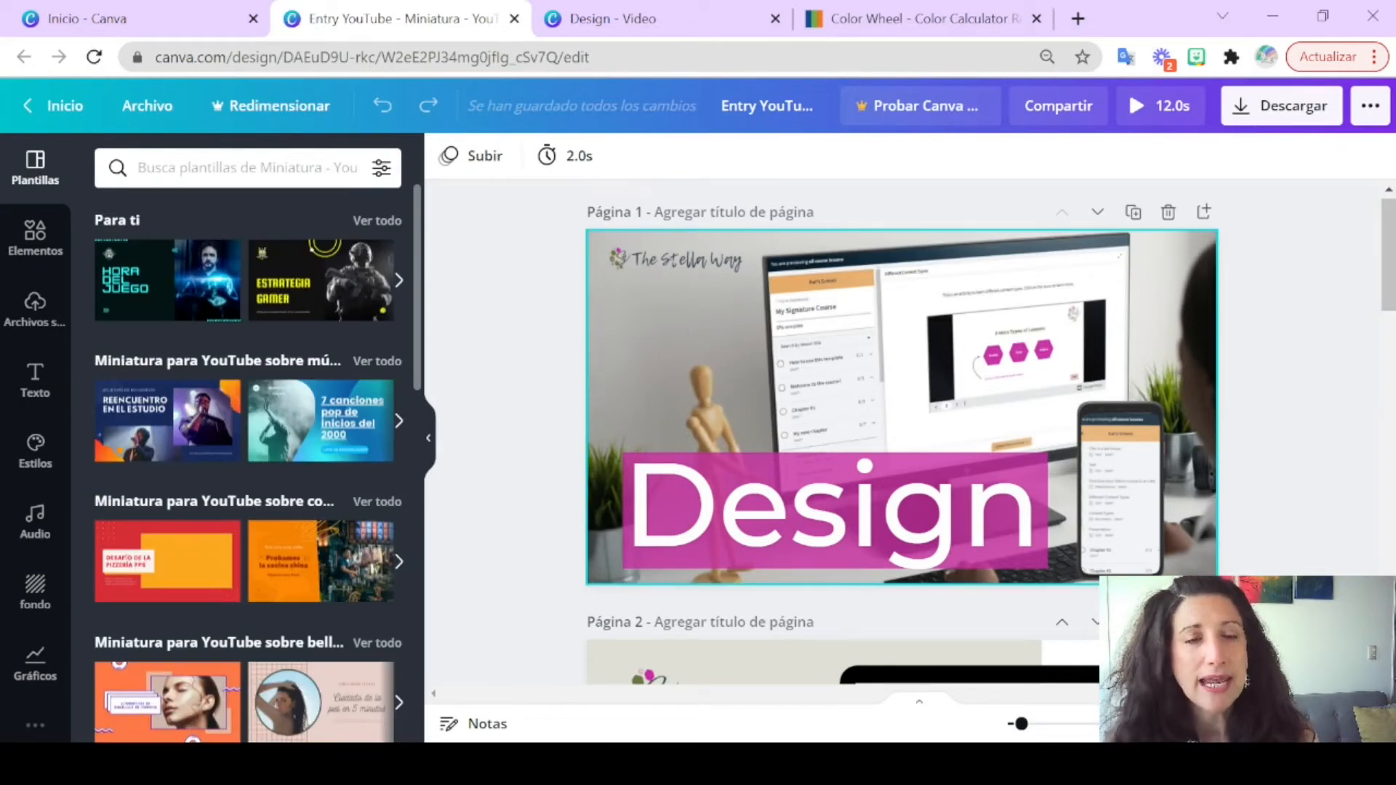
Step: Examine the text, images and brand colours on the five pages of the Entry YouTube design
scroll(902, 436, down, 5)
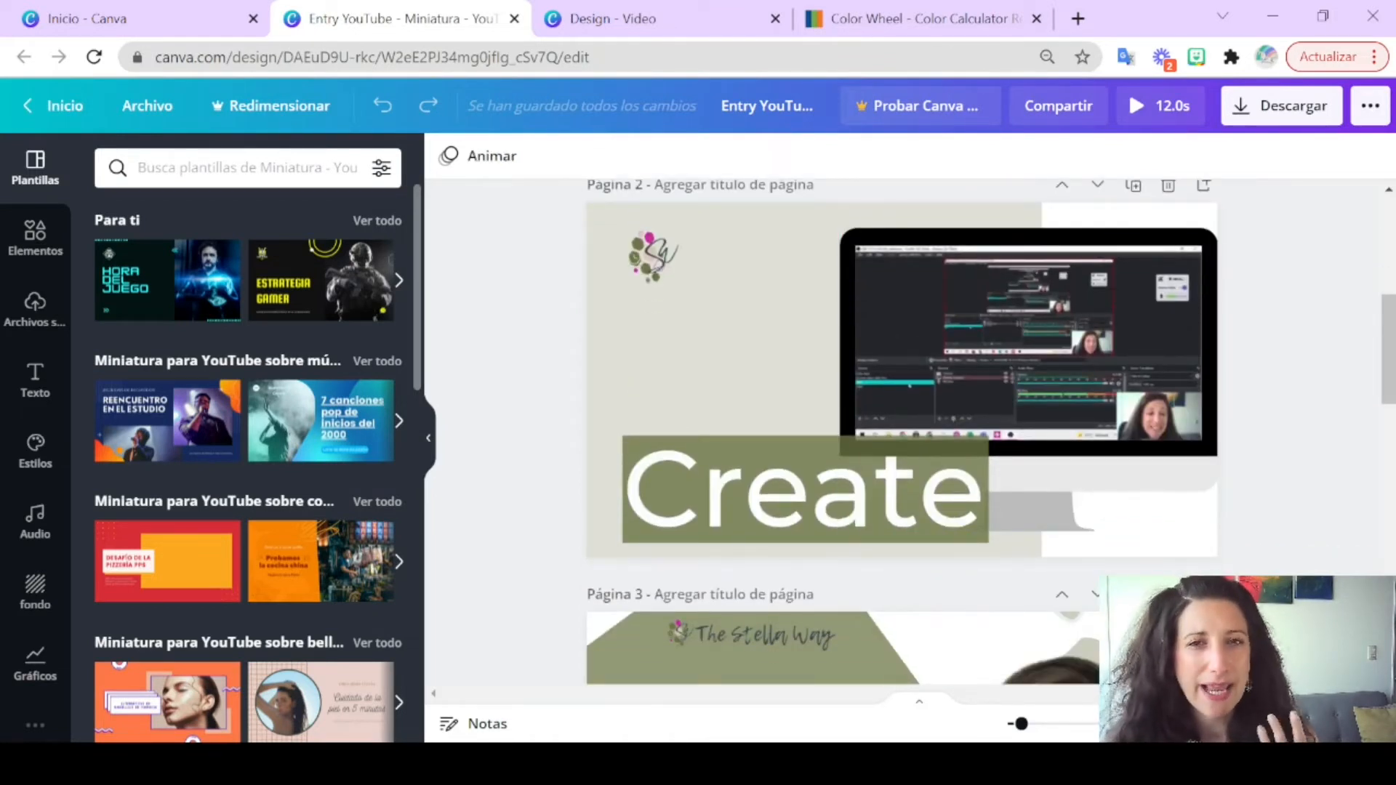
scroll(902, 433, down, 6)
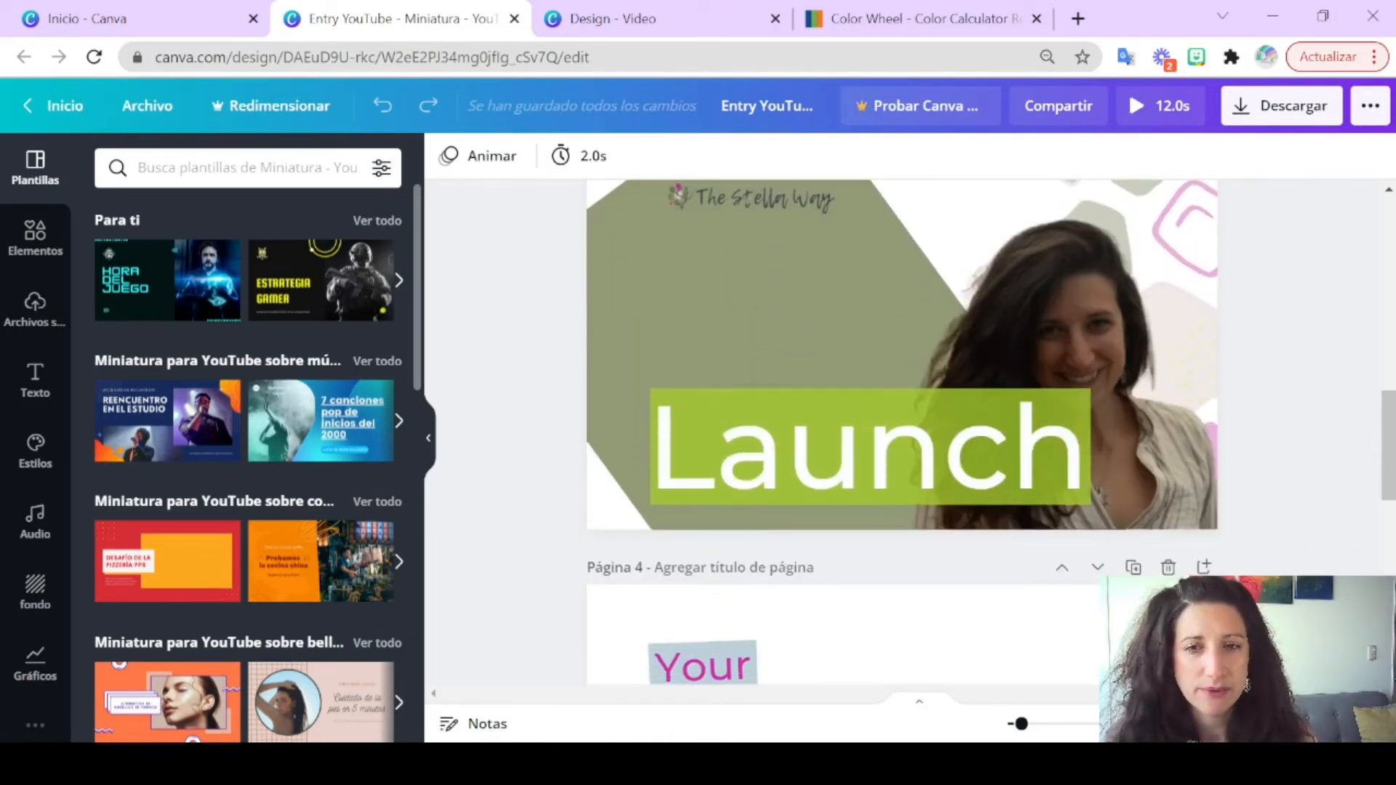
scroll(902, 433, down, 7)
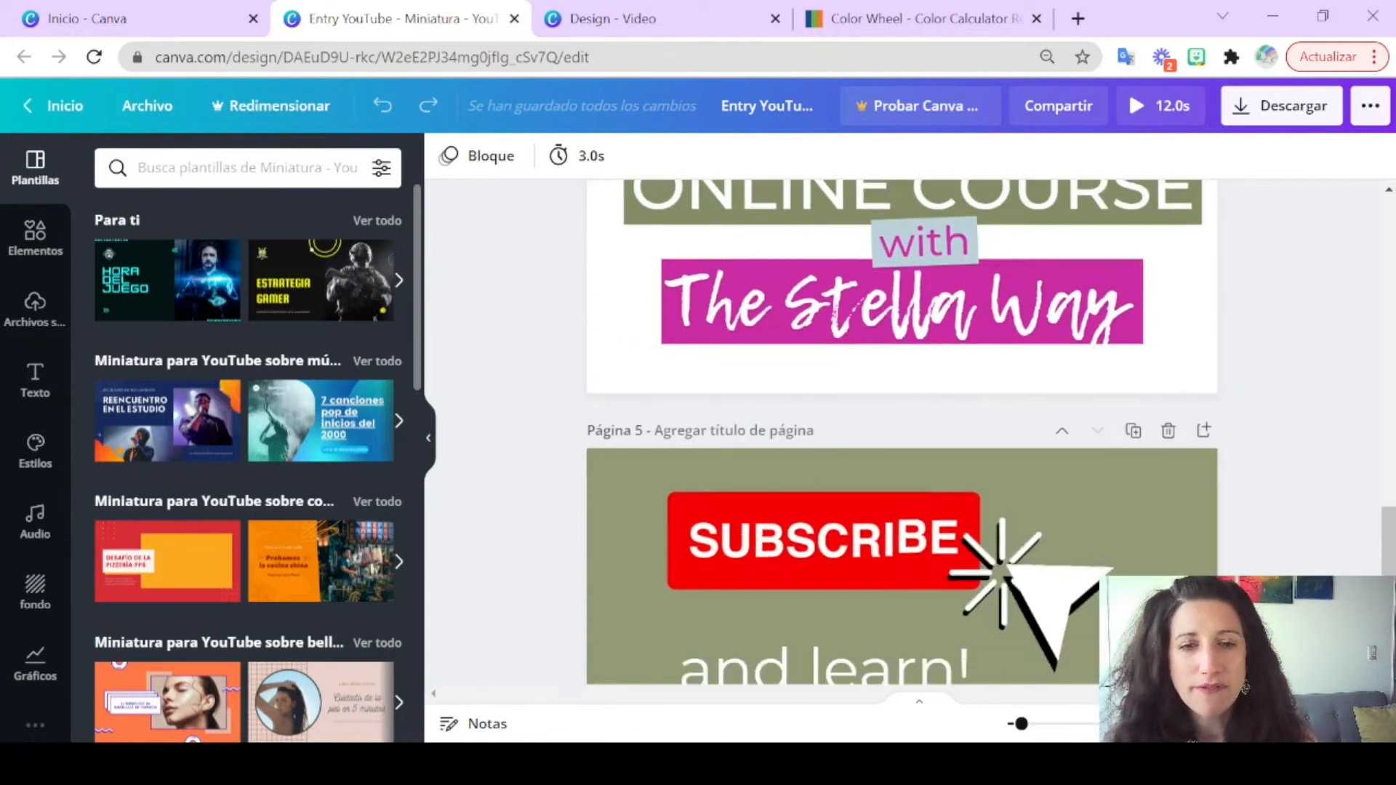
scroll(902, 432, down, 3)
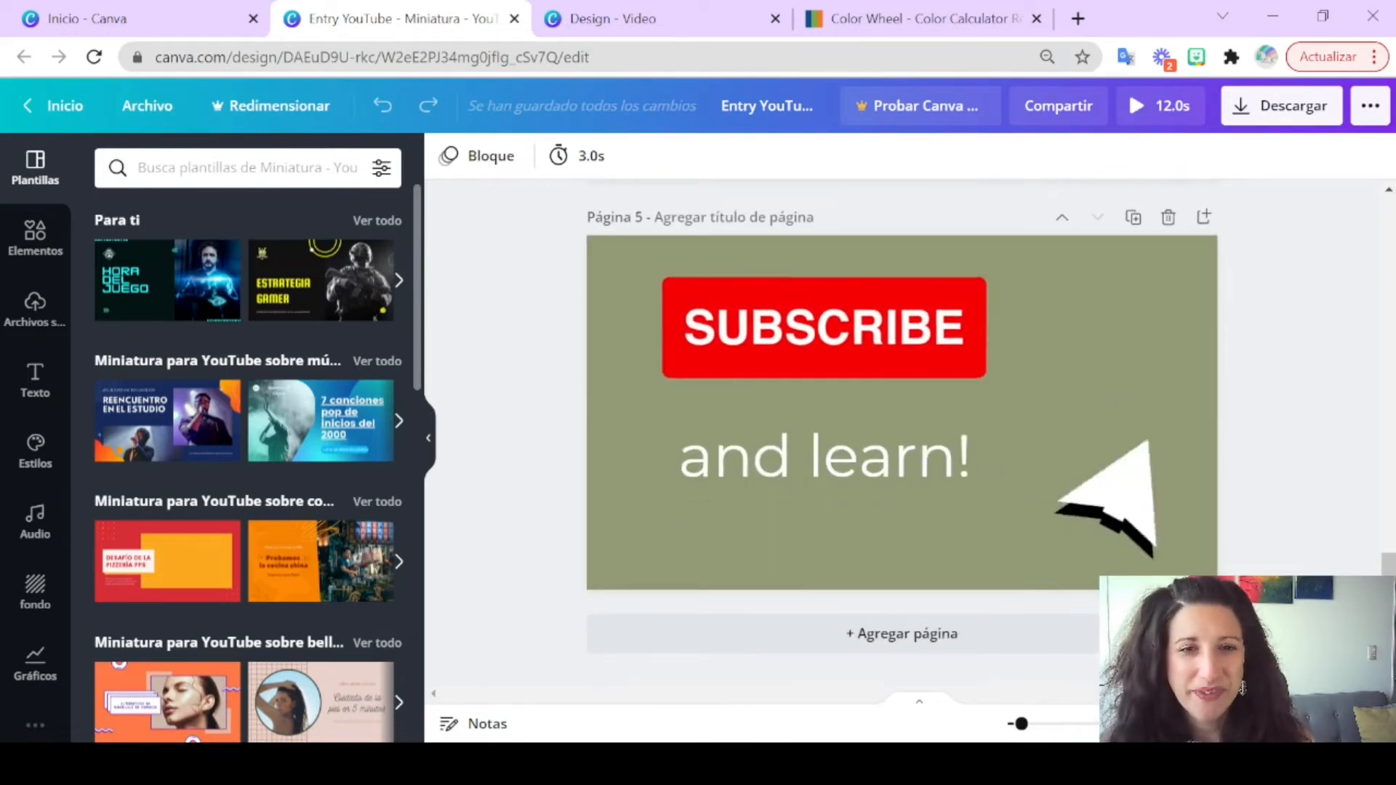
click(1055, 435)
click(887, 542)
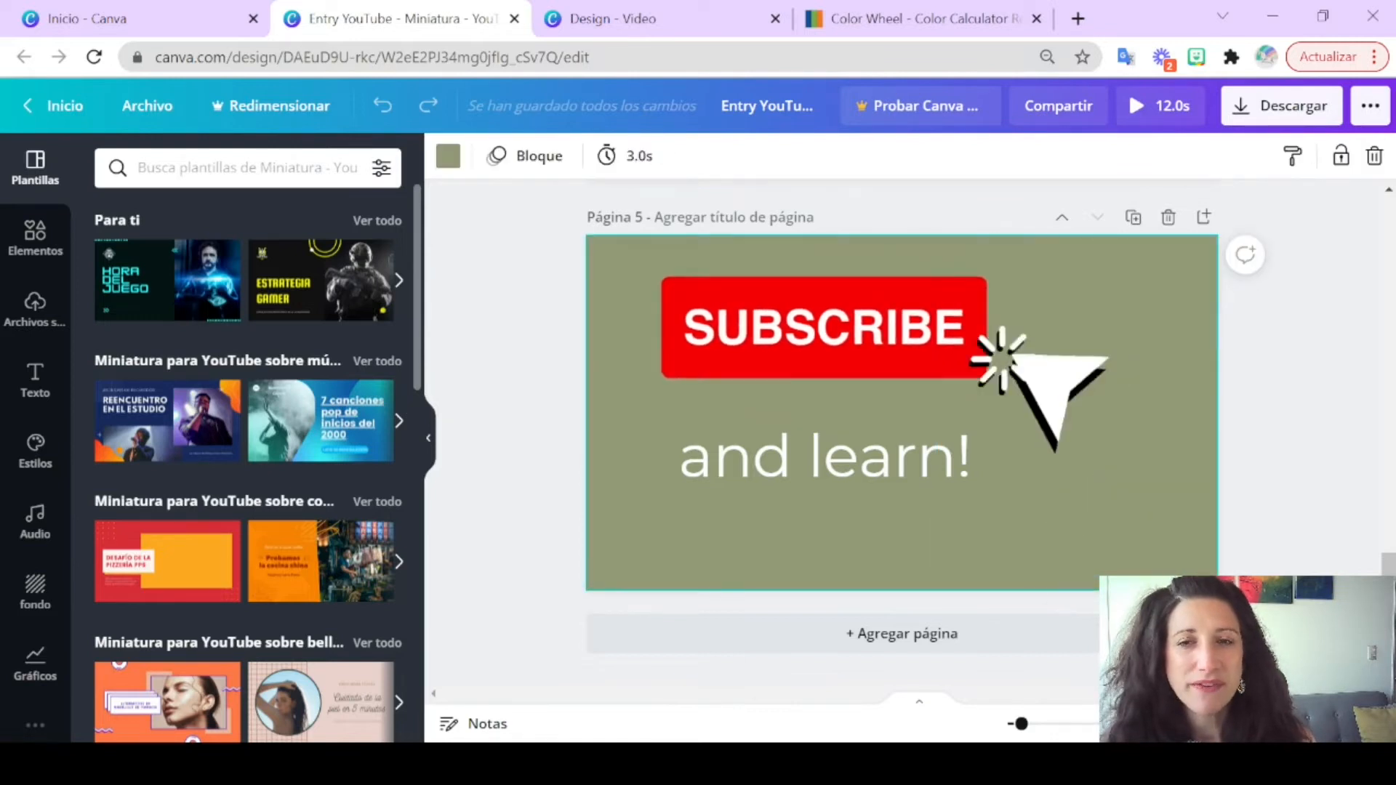
scroll(902, 433, up, 5)
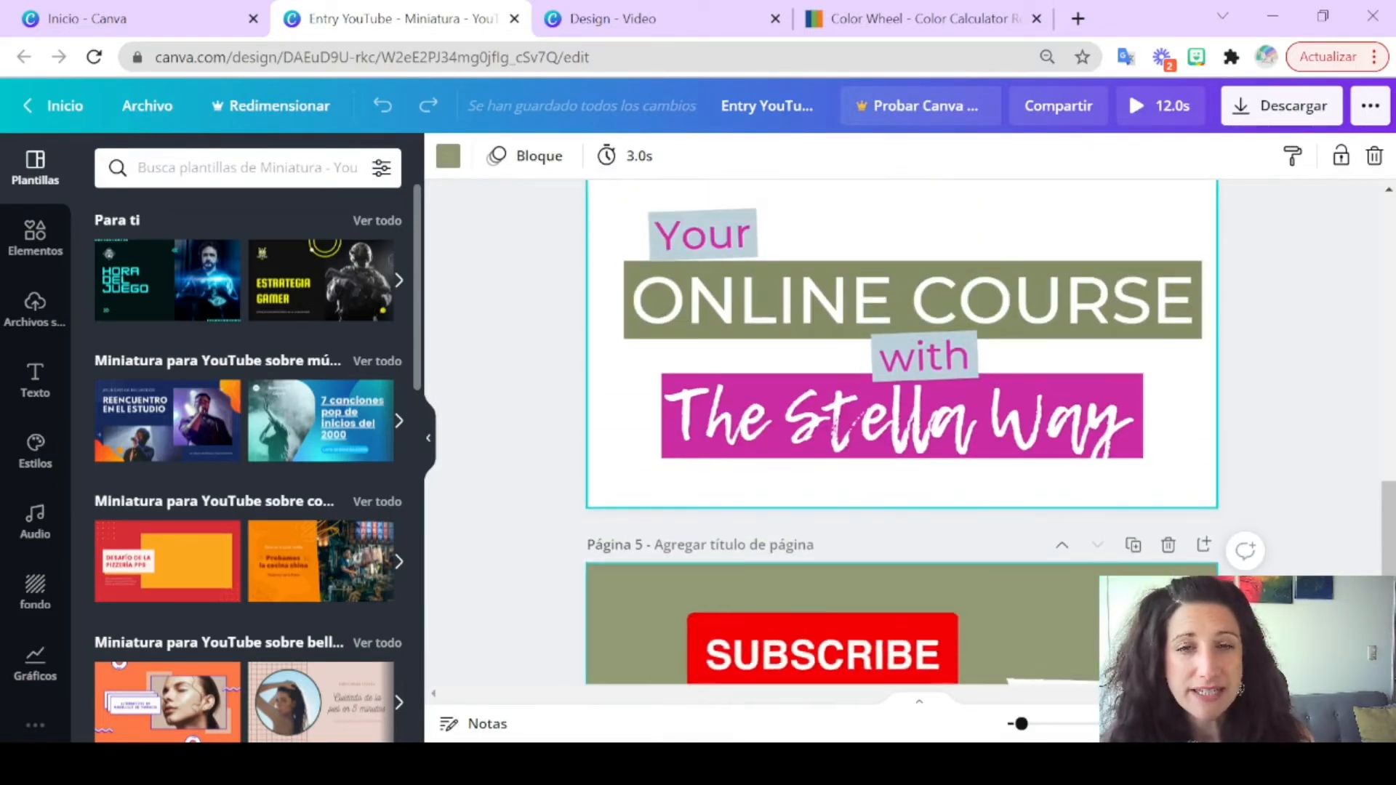
scroll(902, 433, up, 9)
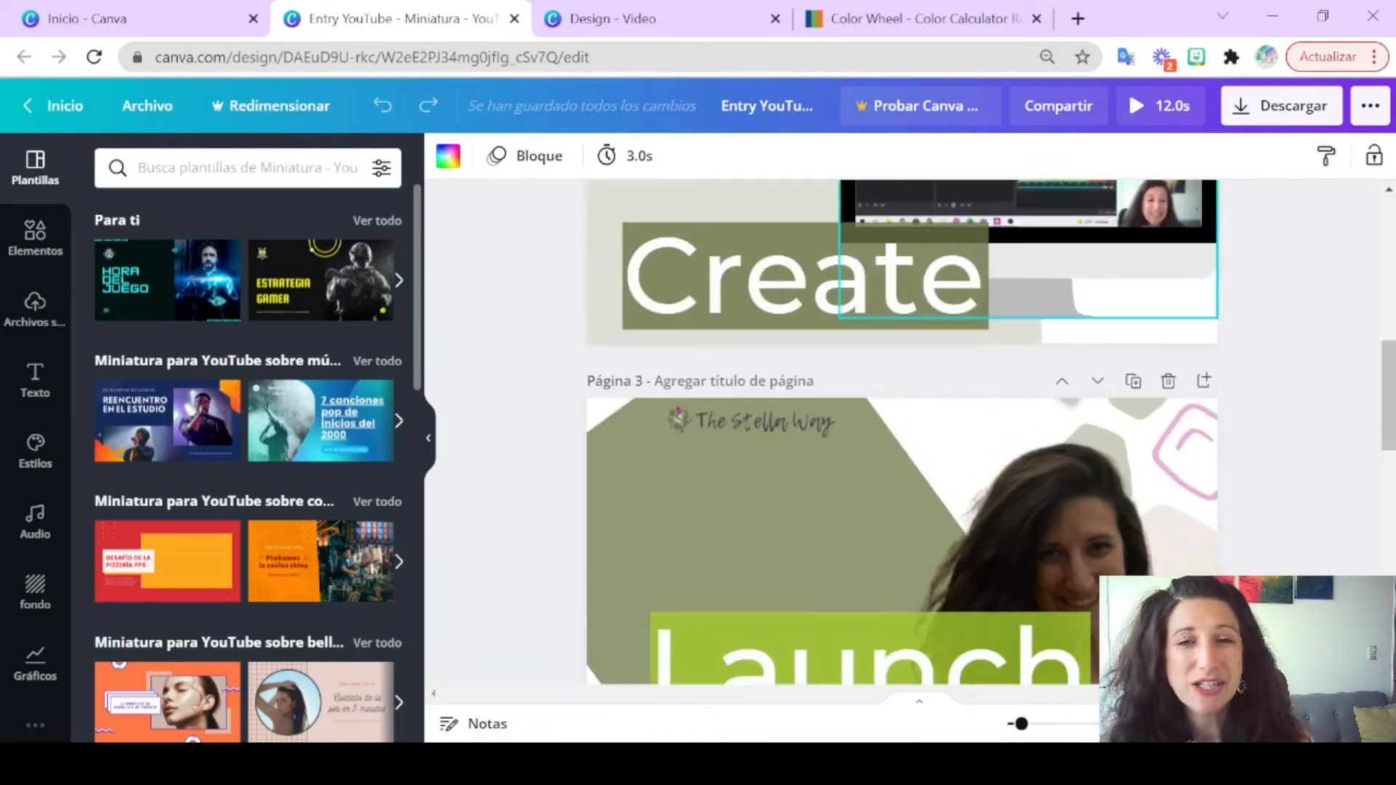
click(1047, 509)
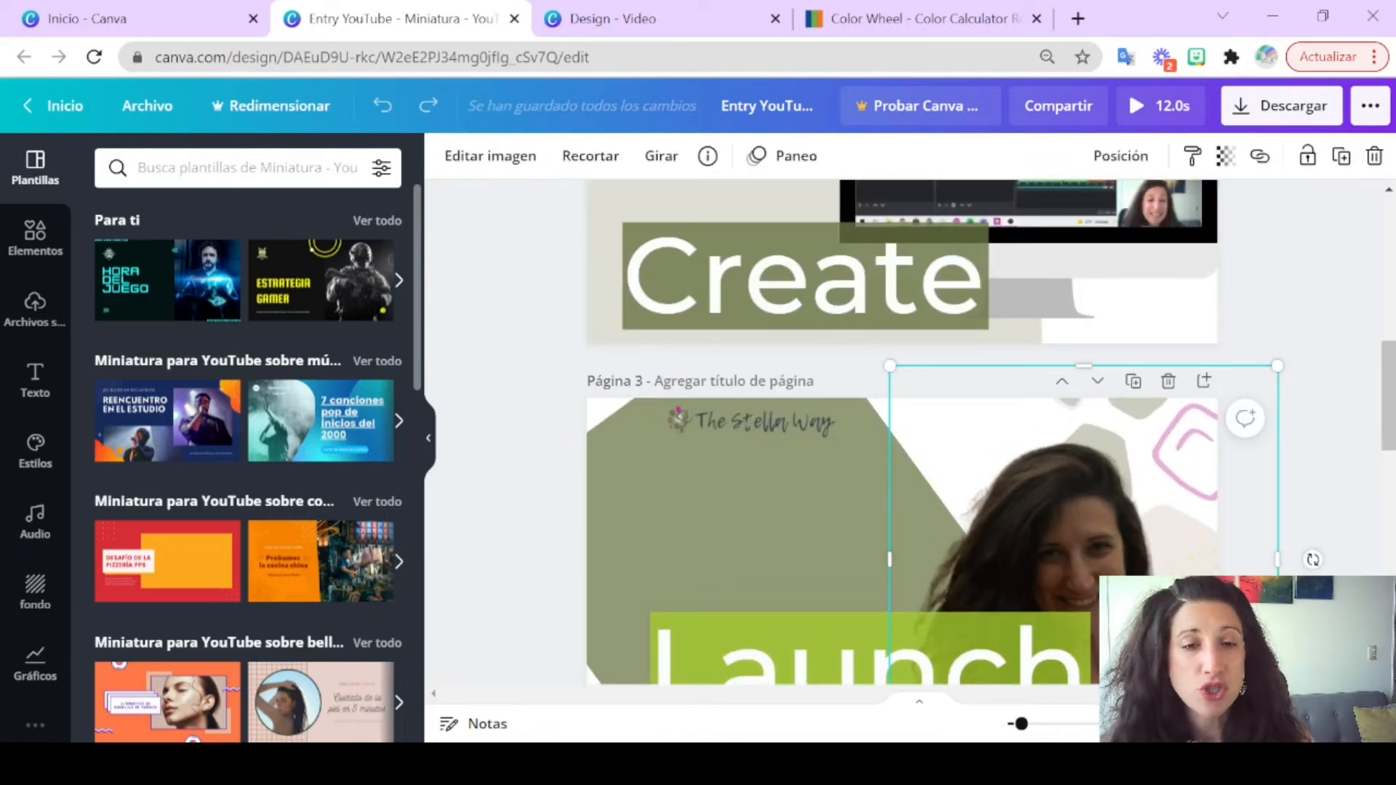
key(Escape)
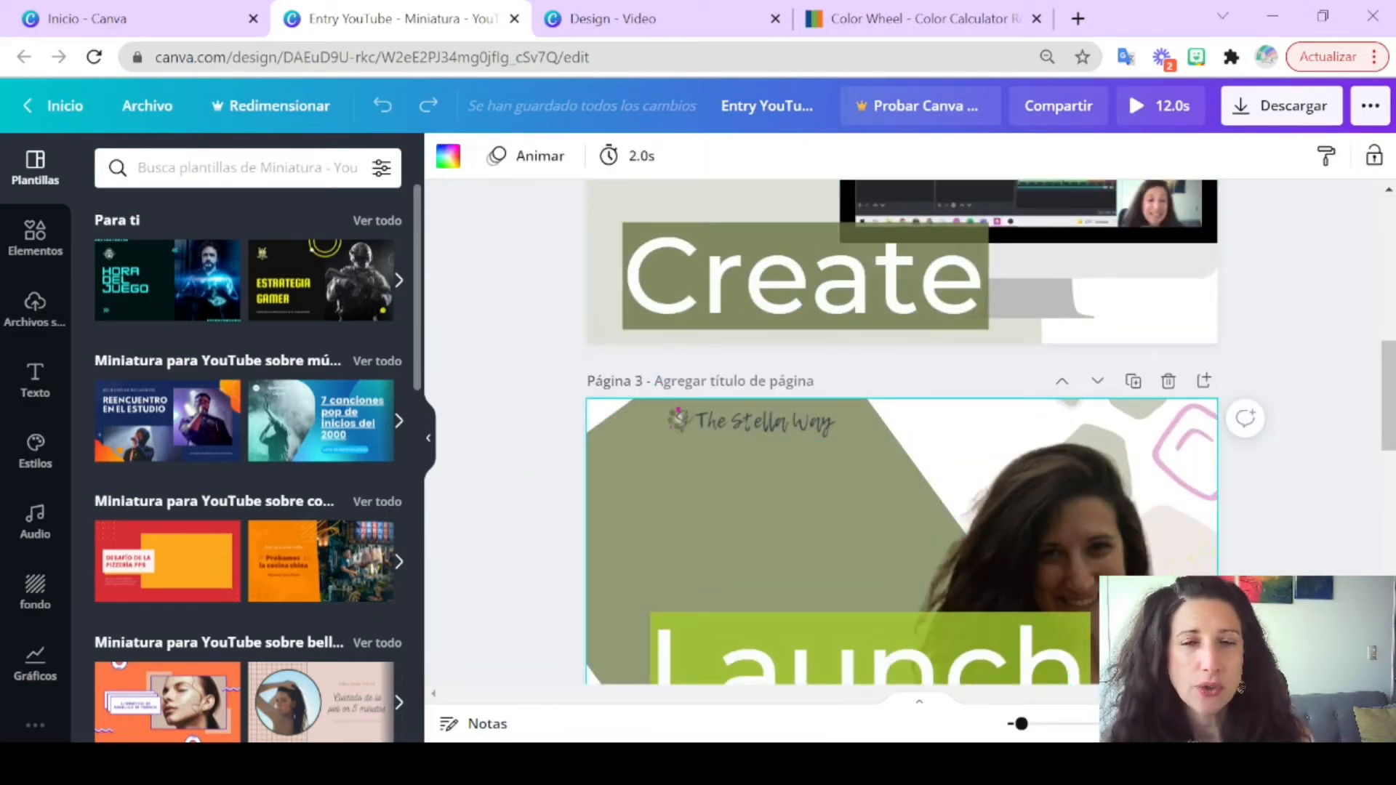
key(Escape)
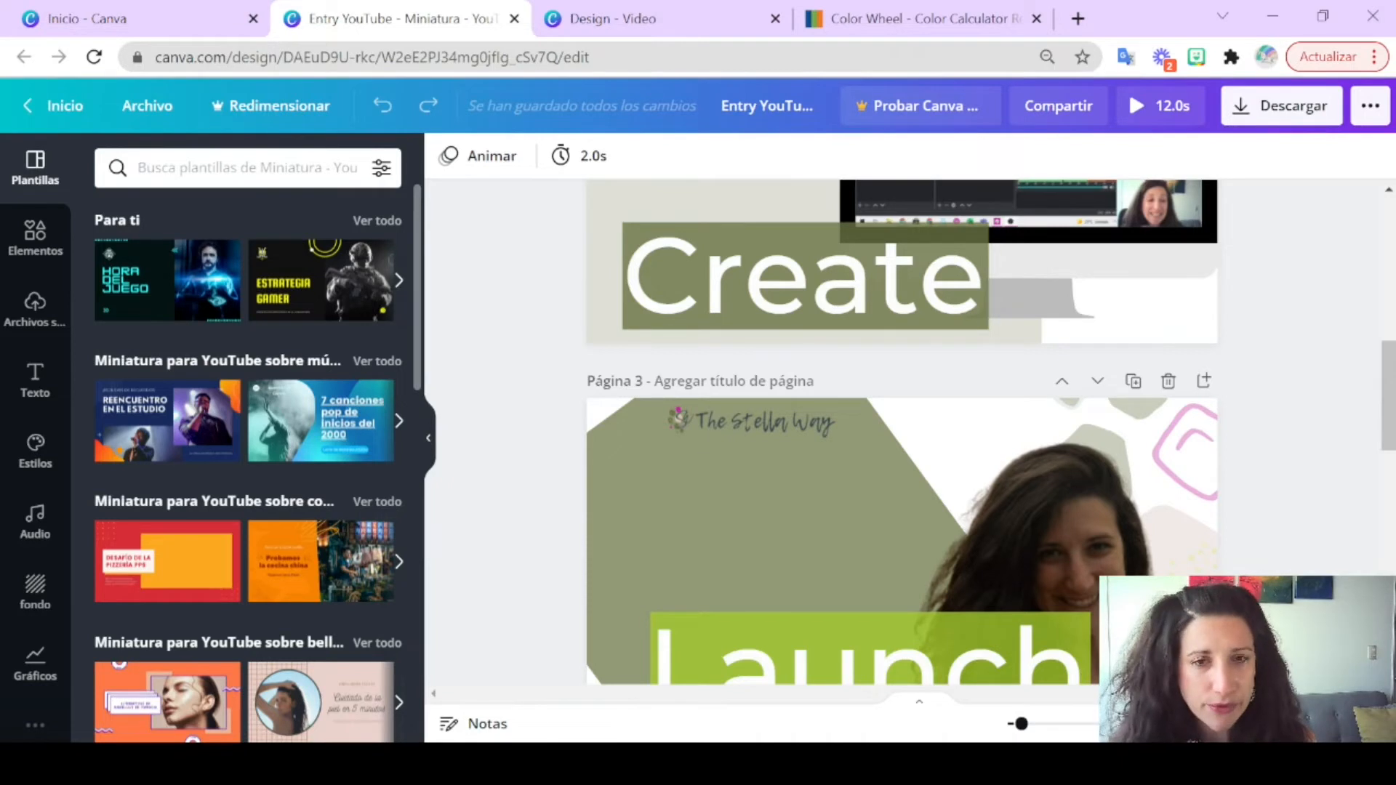
Step: Return to page 5 and inspect its animated SUBSCRIBE button and white arrow by selecting each one
scroll(902, 433, down, 6)
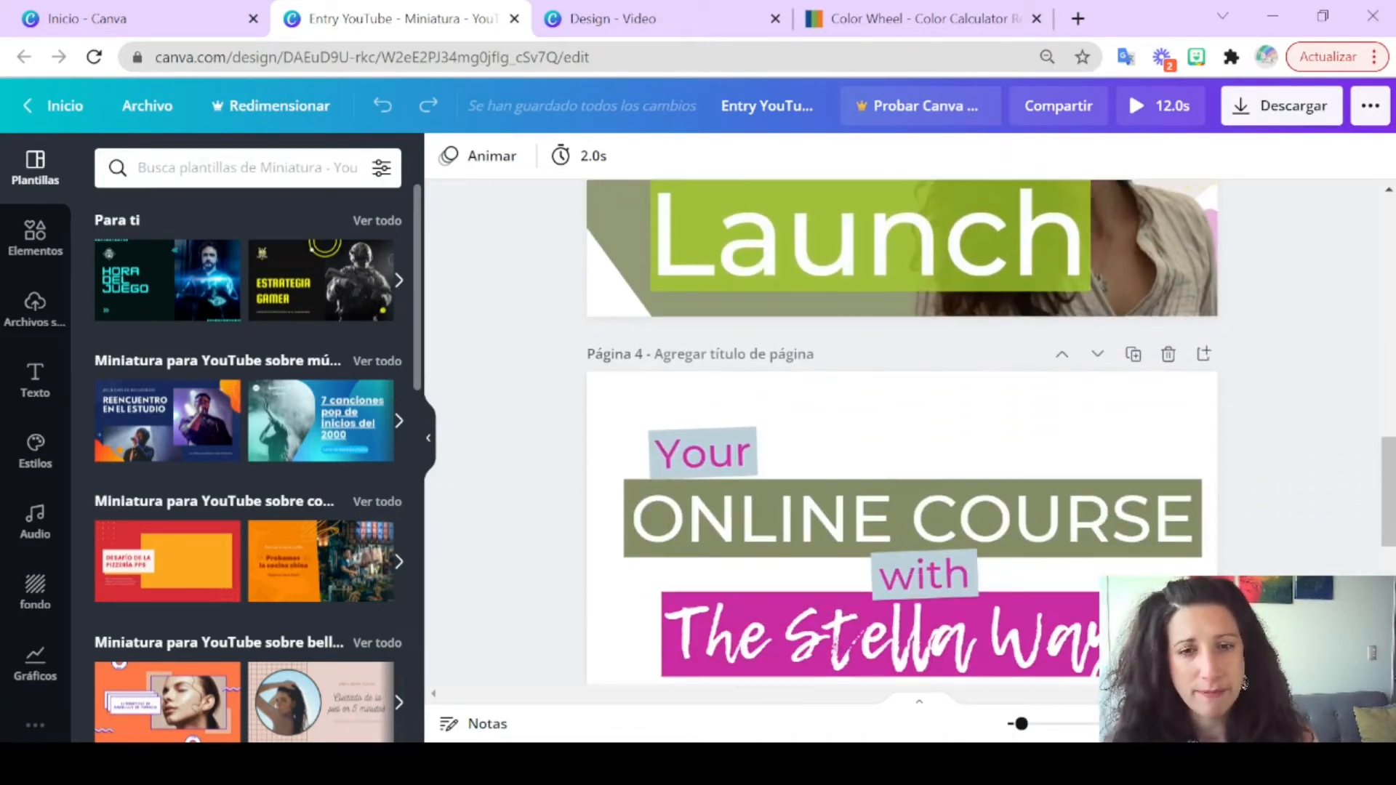
scroll(901, 433, down, 5)
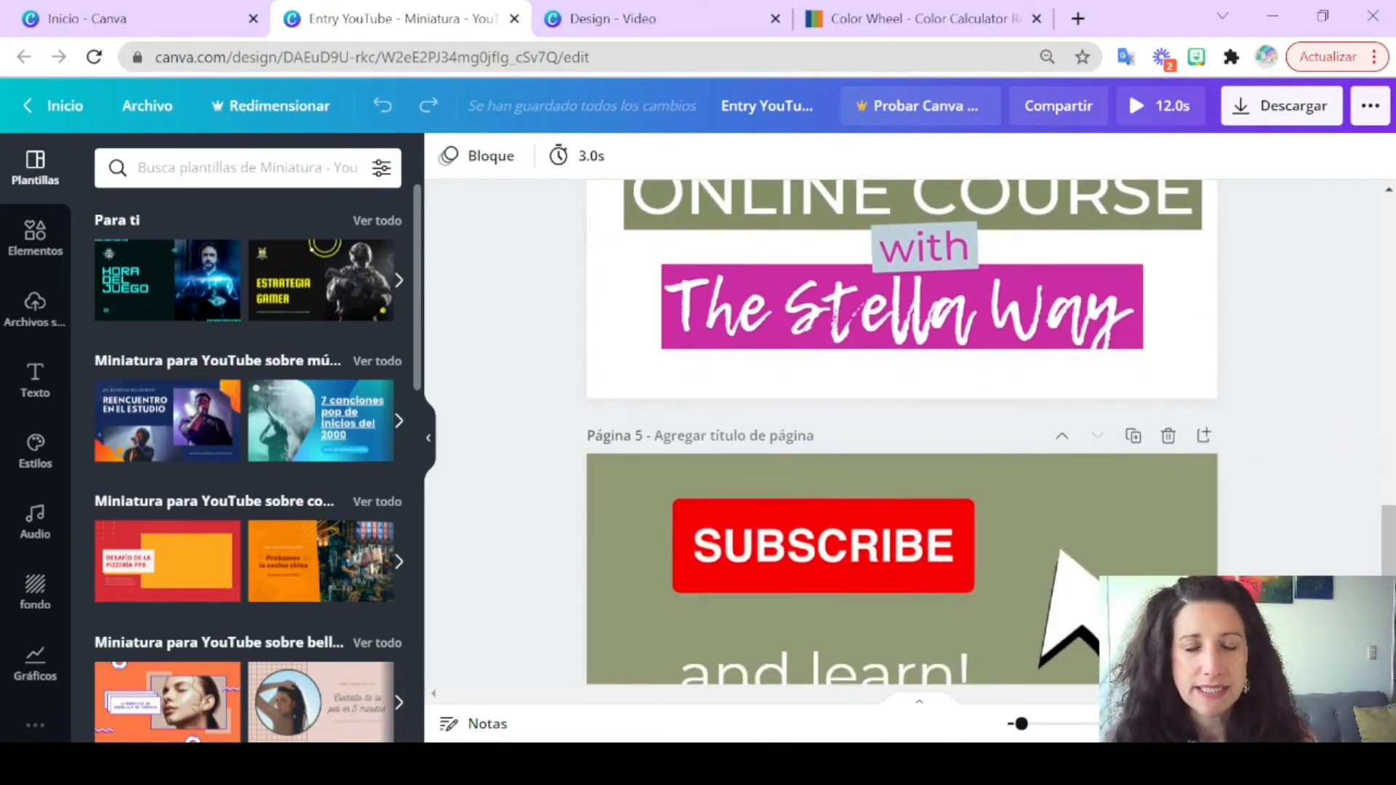
scroll(902, 433, down, 3)
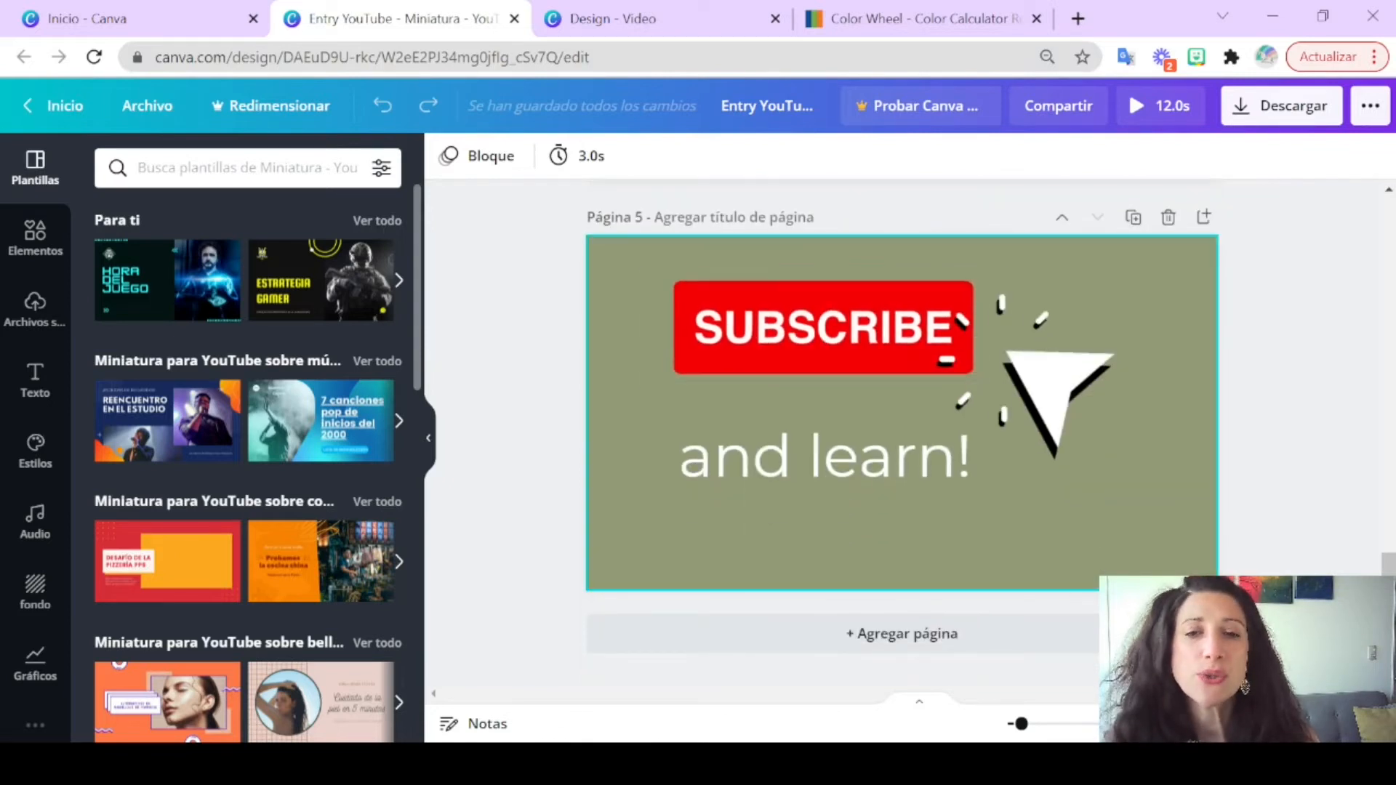
click(946, 351)
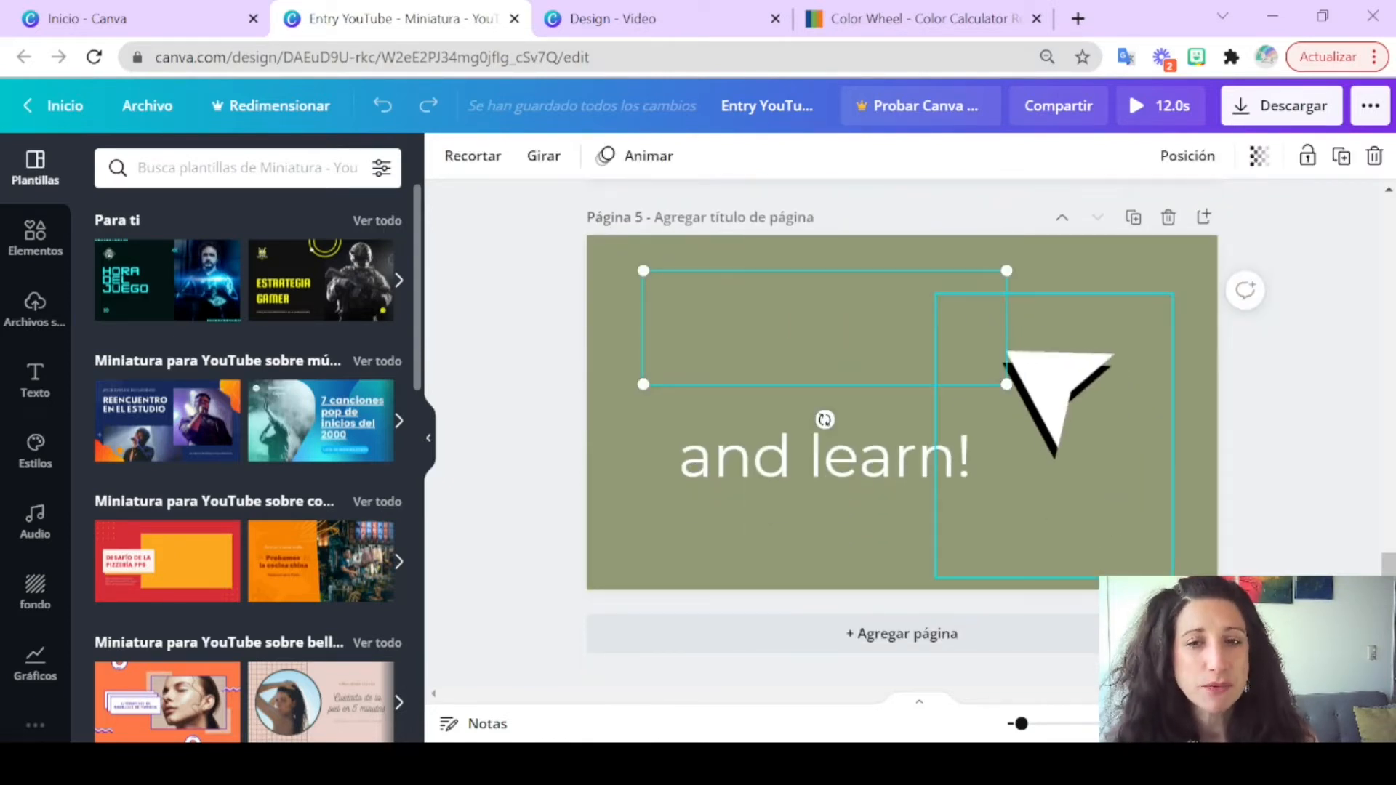
click(1054, 436)
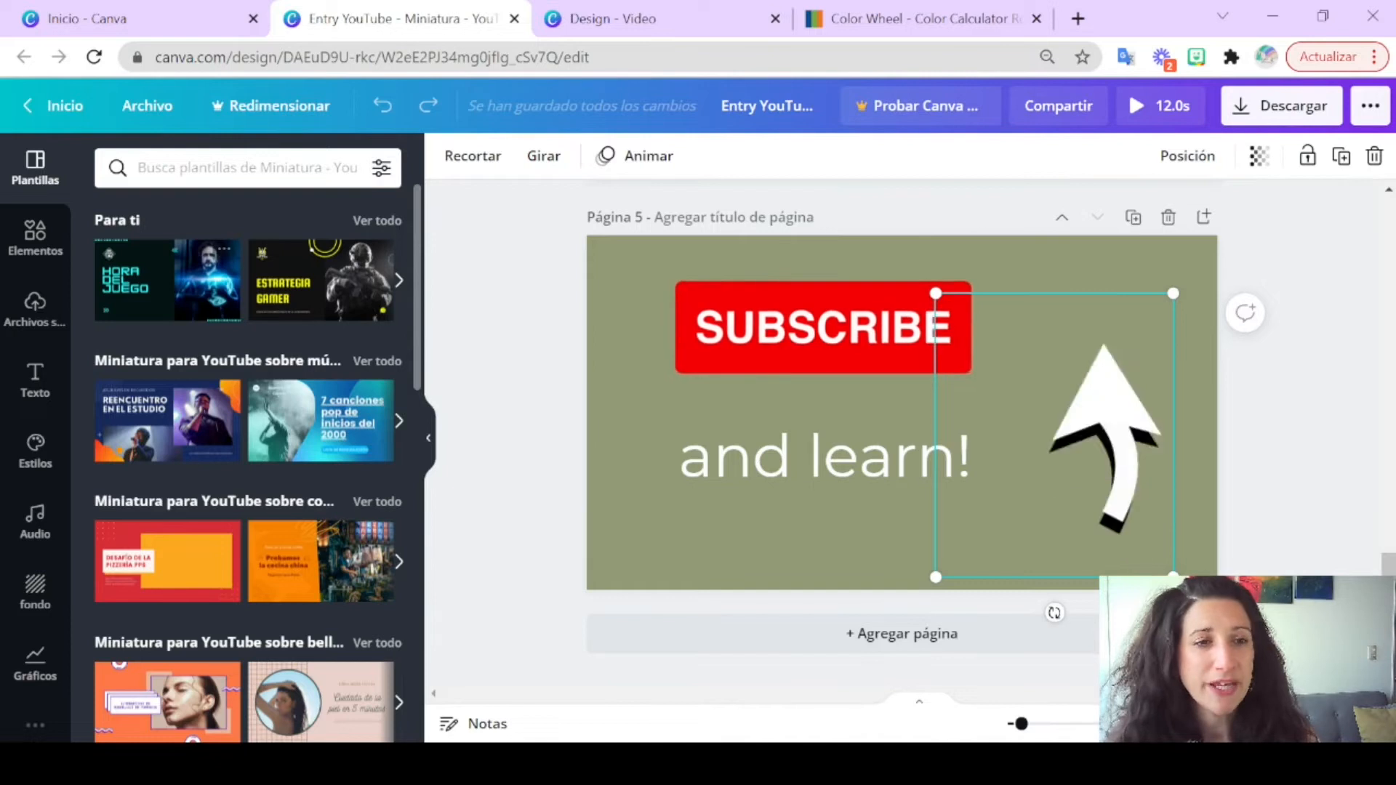
Step: Open the full Calcomanías sticker collection within the graphic elements and browse its categories down to the social media stickers
click(35, 238)
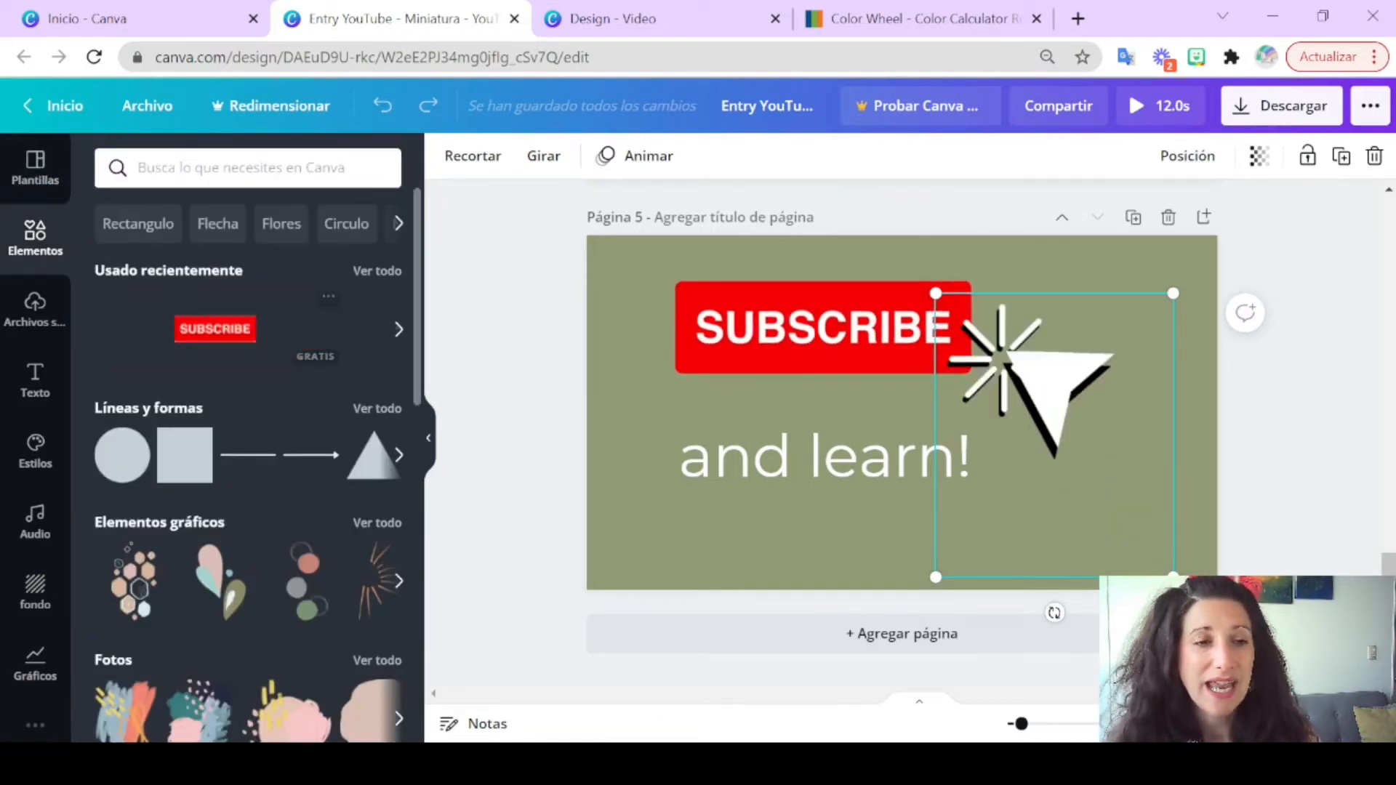
scroll(247, 465, down, 3)
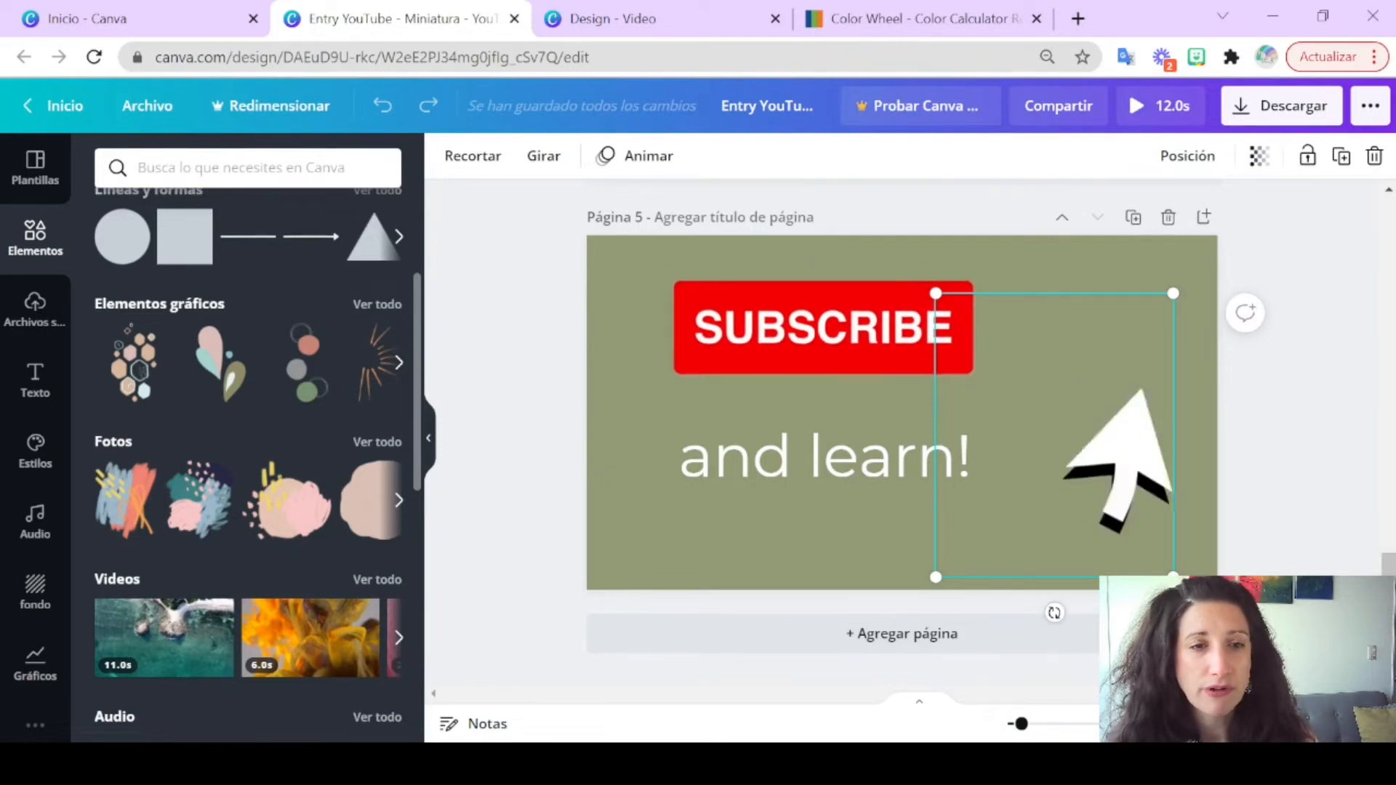
click(377, 305)
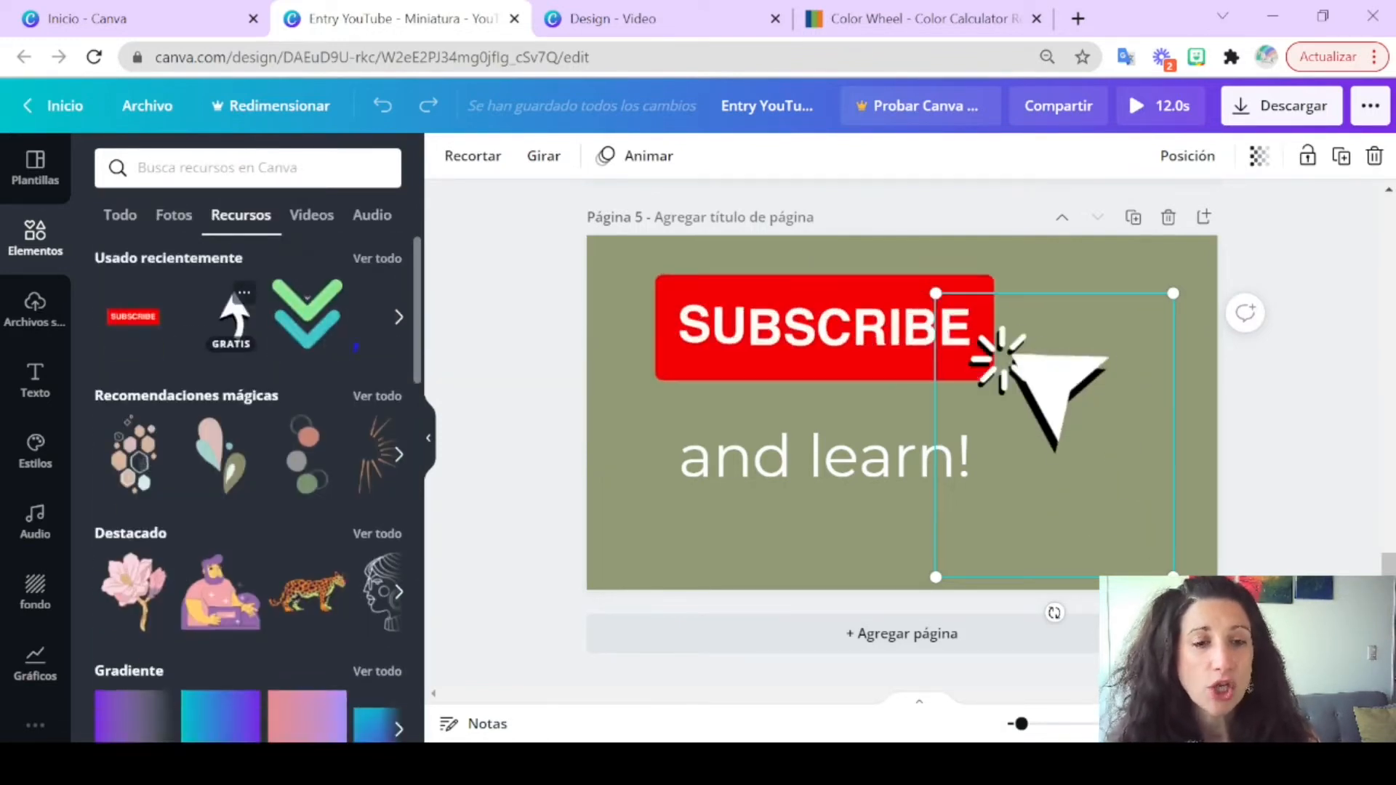
scroll(248, 473, down, 6)
scroll(248, 472, down, 2)
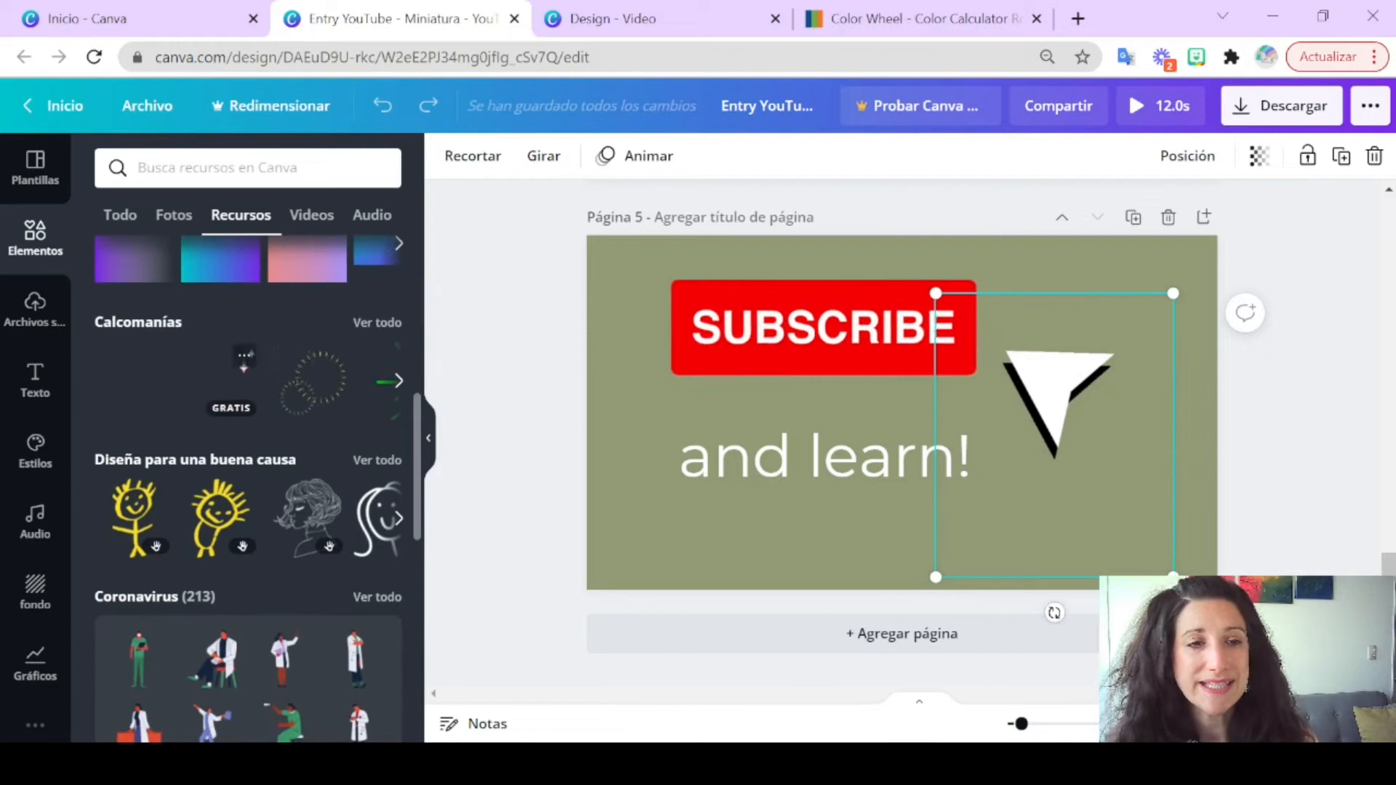
click(376, 322)
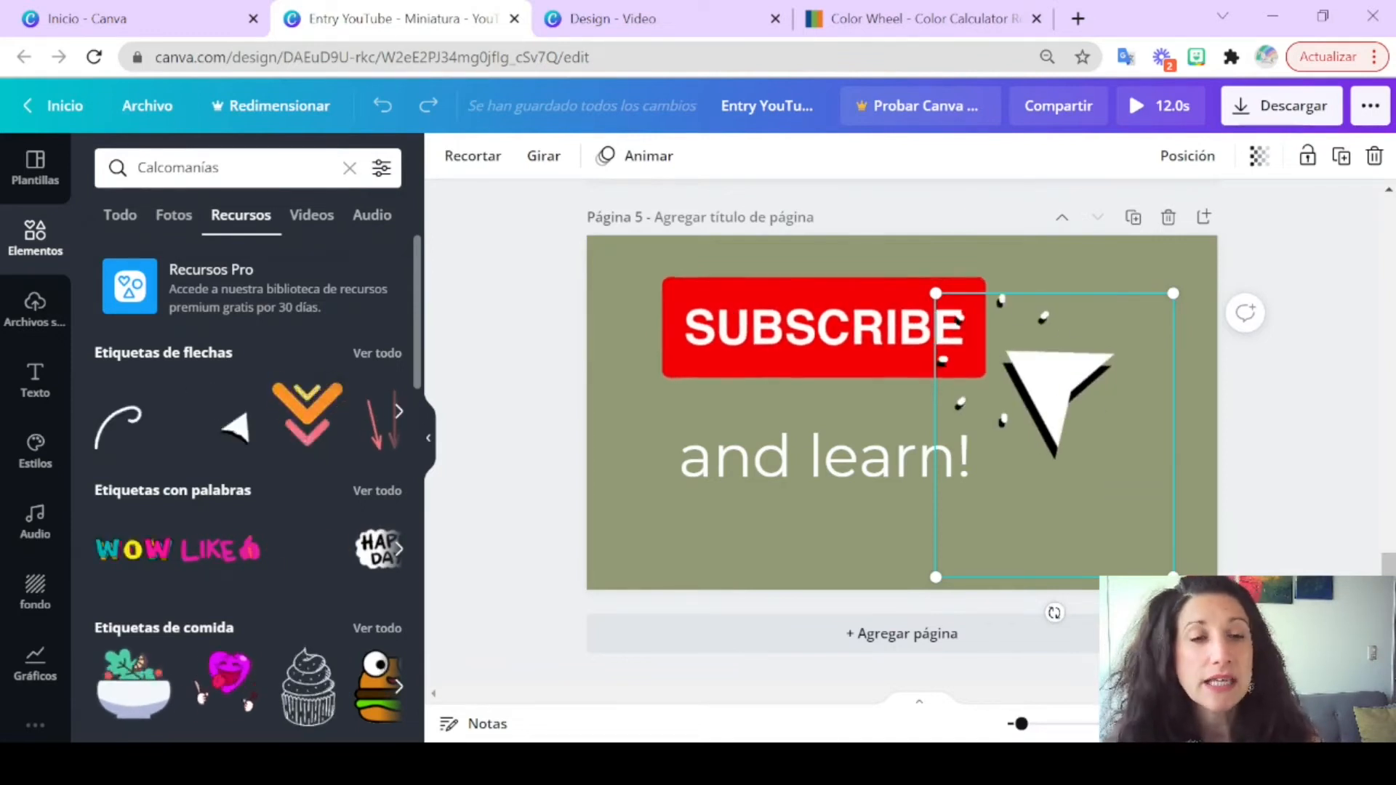
scroll(248, 487, down, 10)
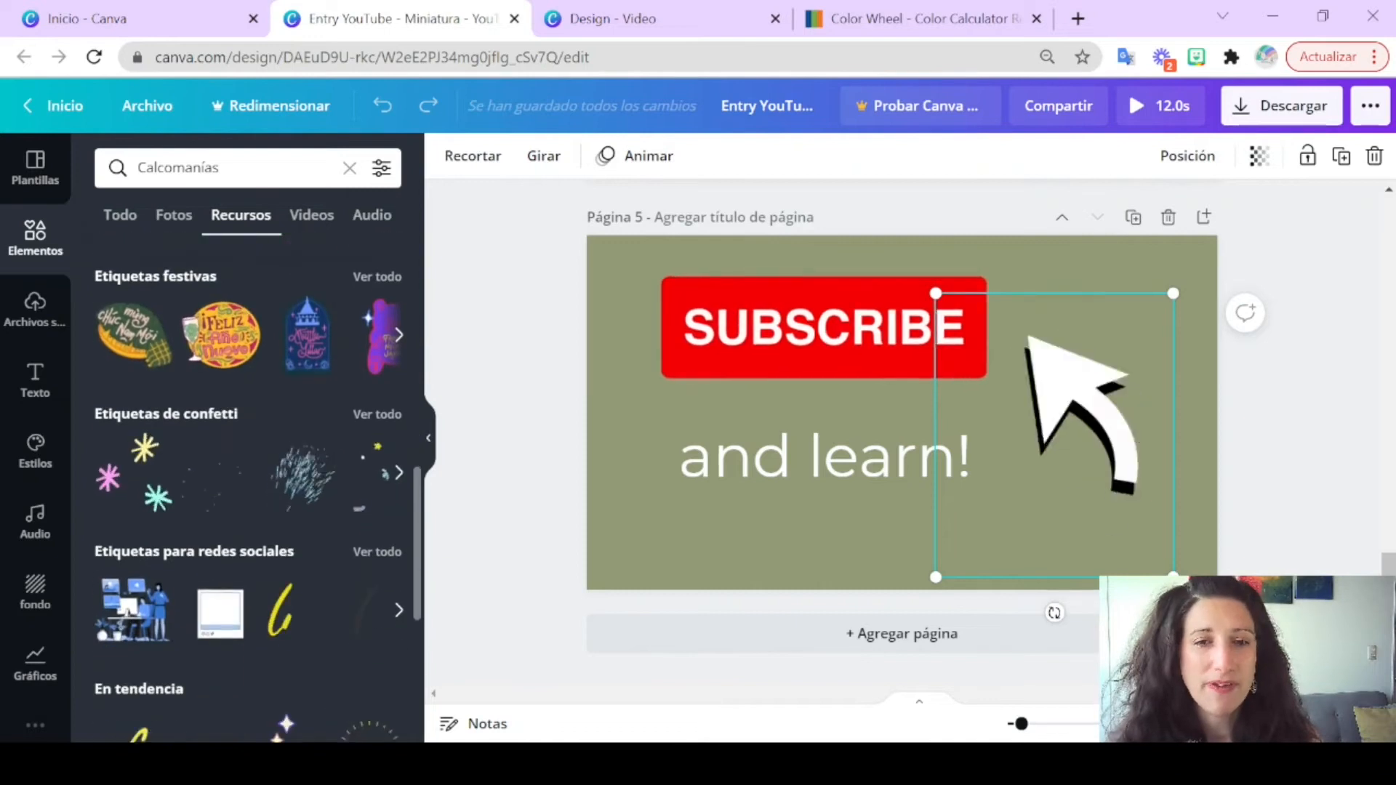
Step: Search the graphic elements for "youtube" and browse the matching stickers and icons
click(218, 168)
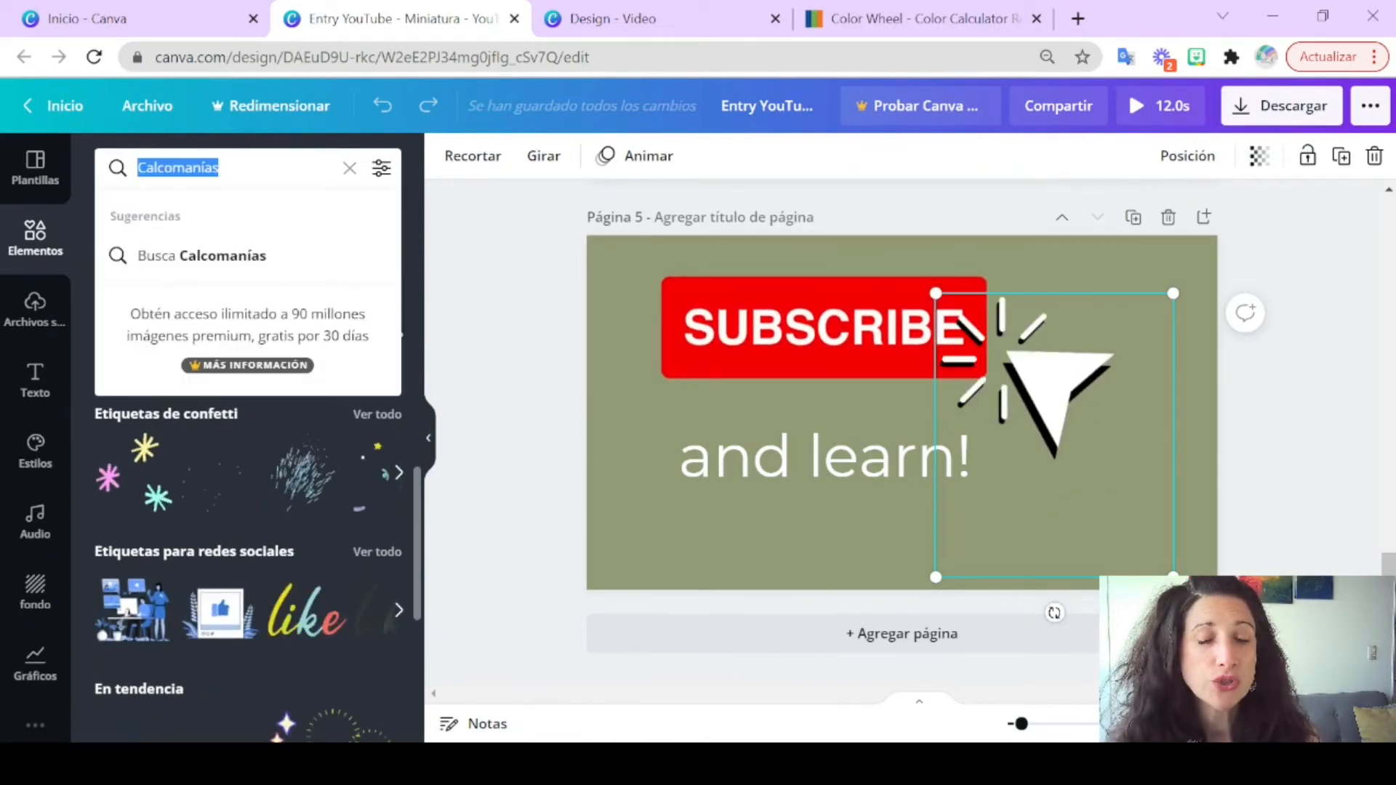
text(youtube)
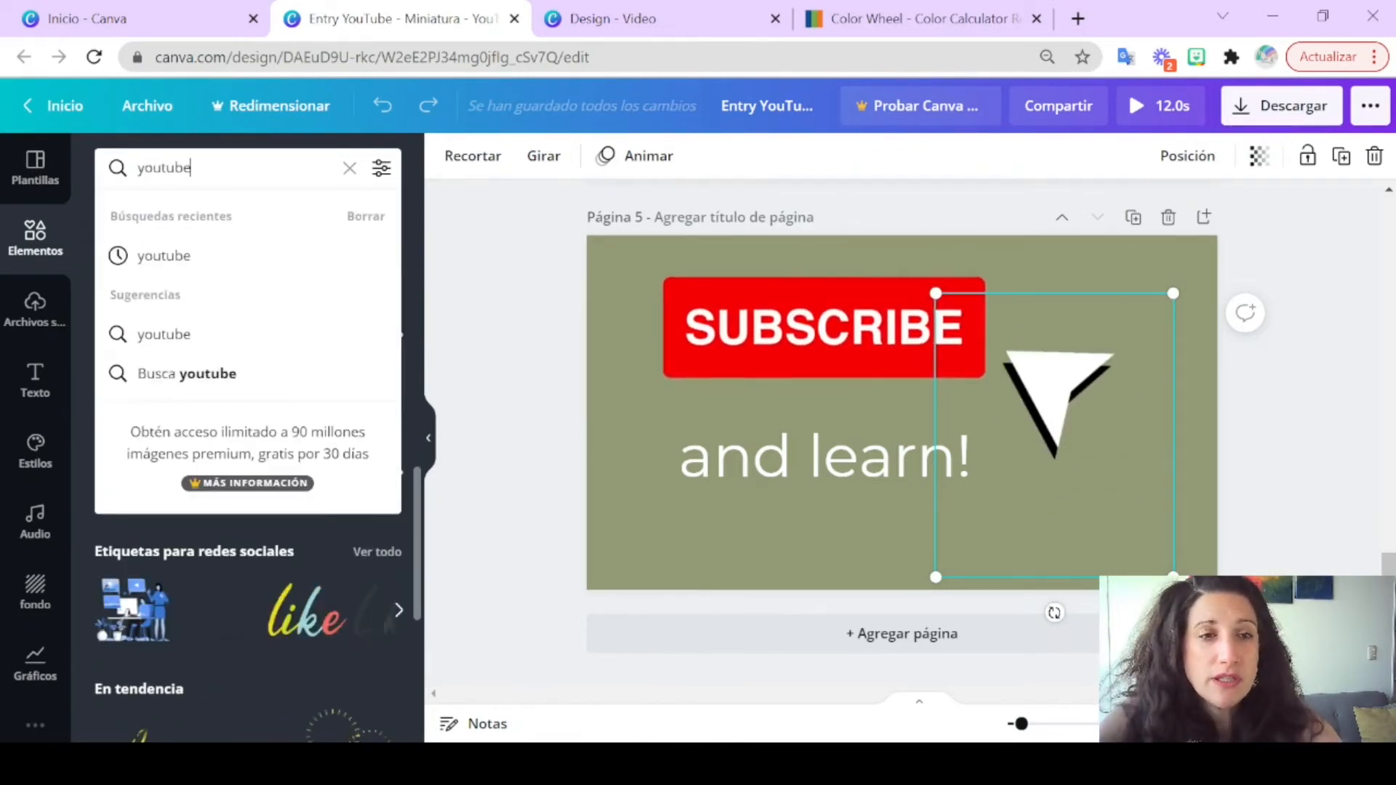
key(Return)
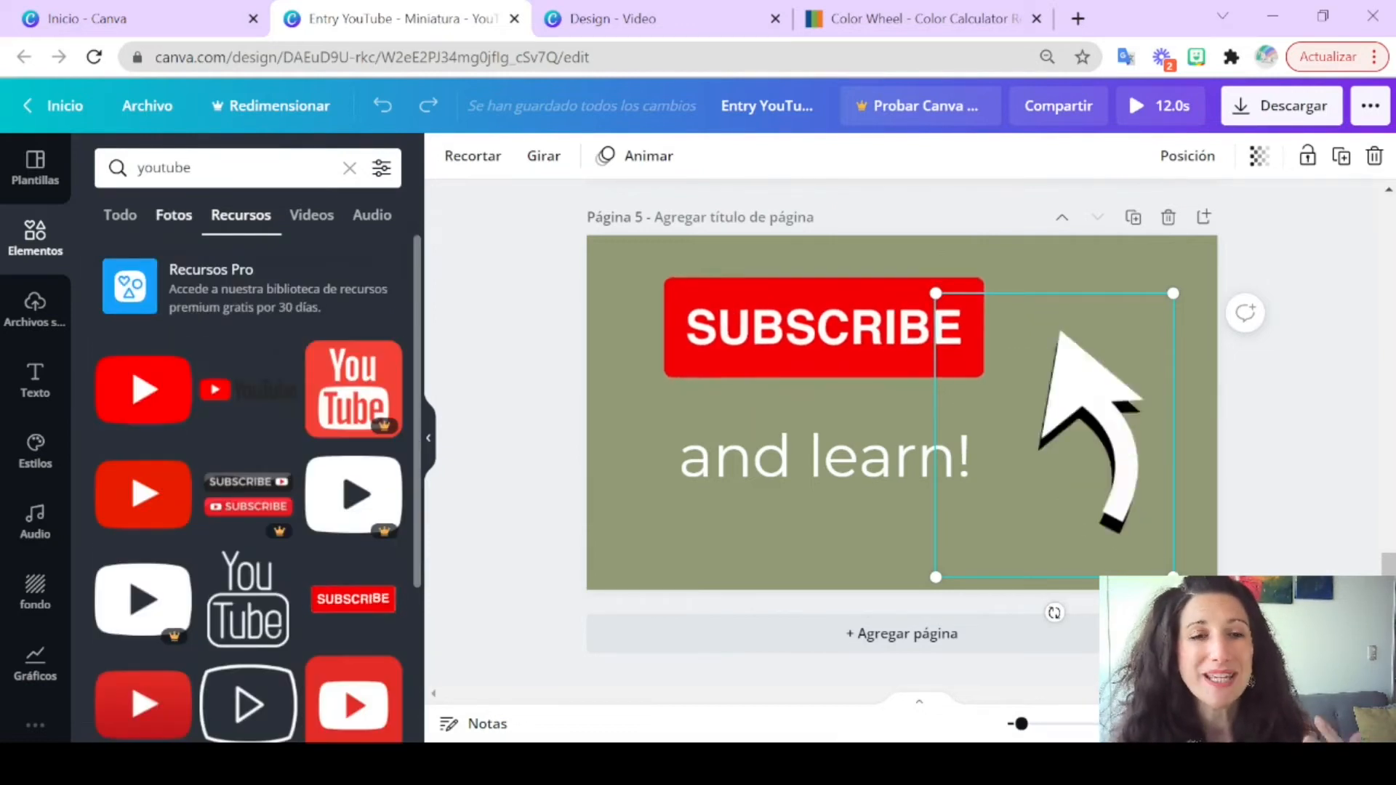
scroll(247, 472, down, 3)
scroll(247, 472, down, 1)
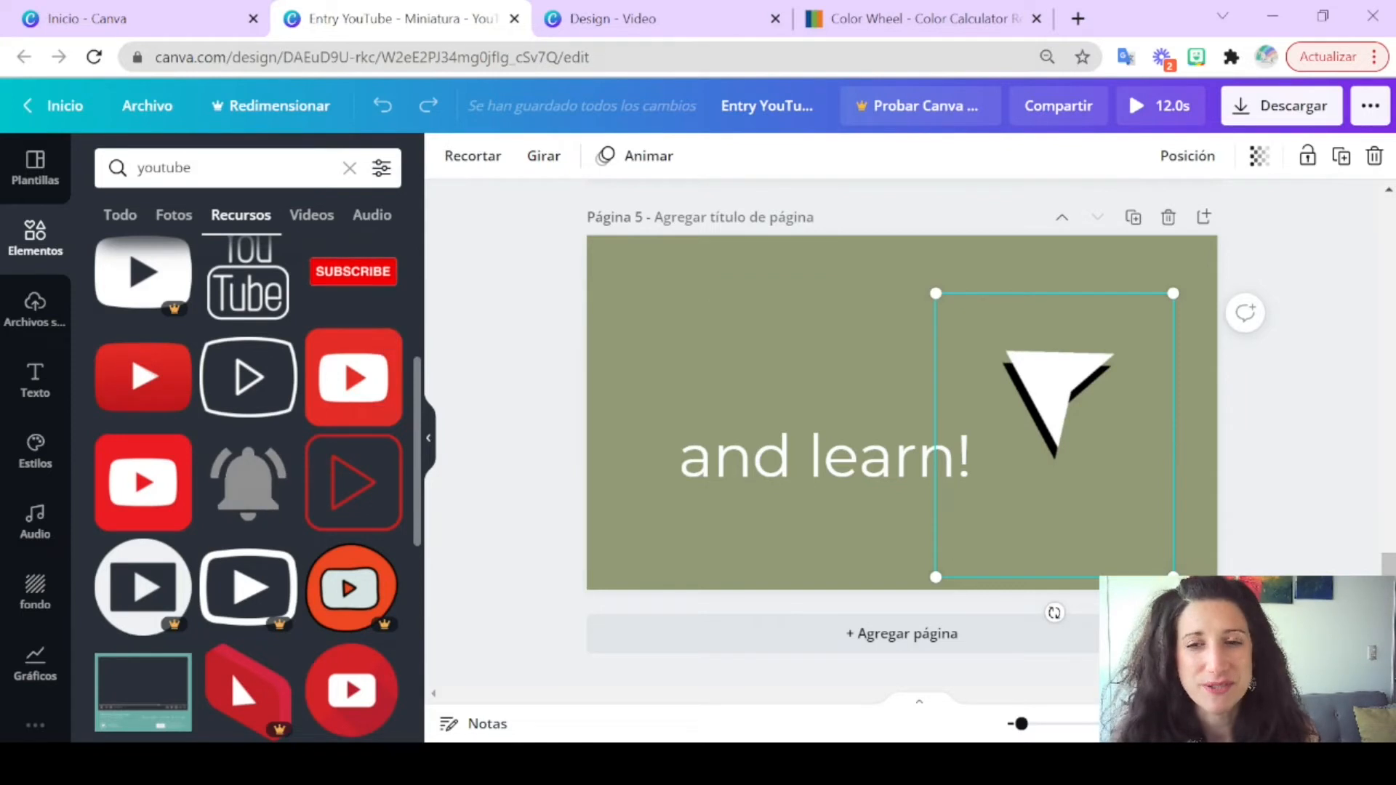
Step: Select the background of page 2 and review the page animations available for it
scroll(902, 407, up, 20)
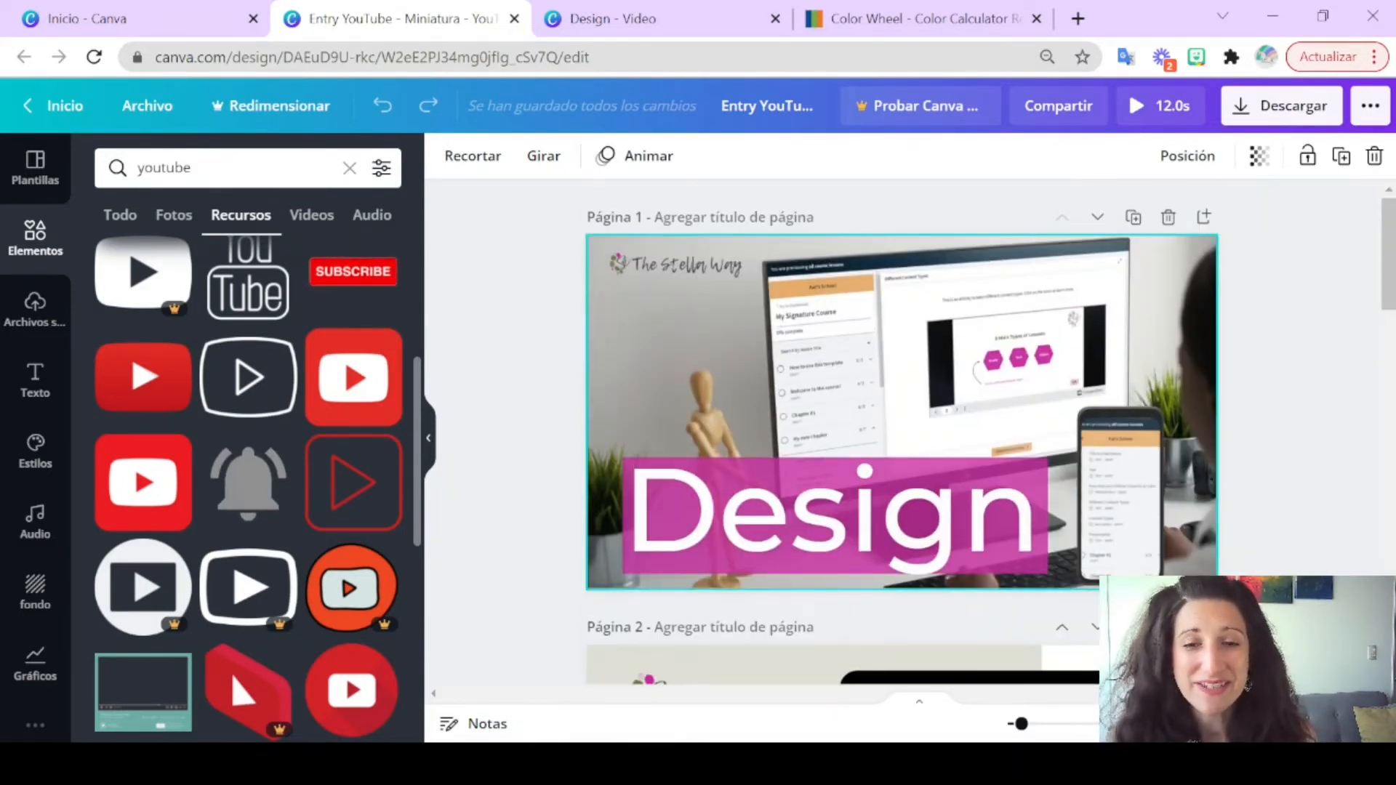
scroll(901, 436, down, 5)
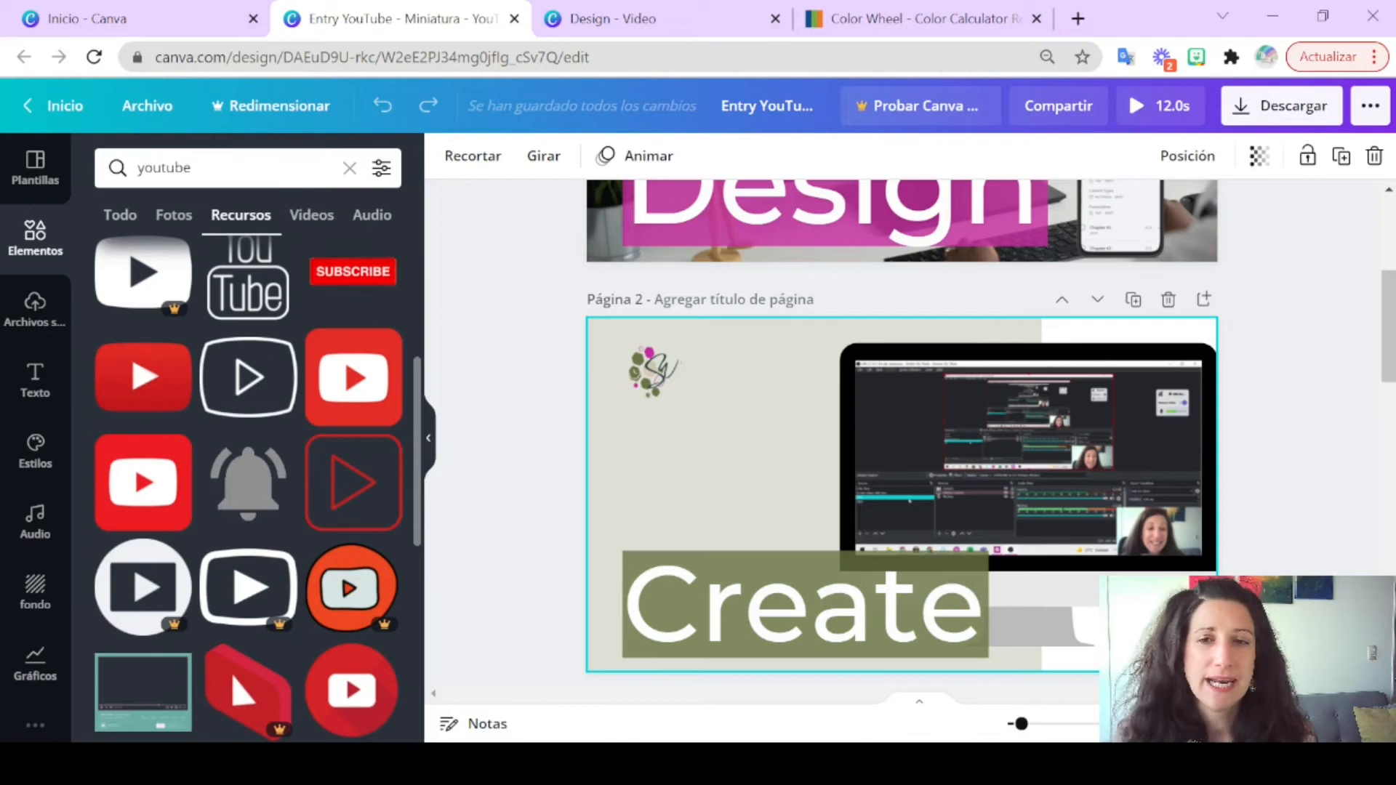
click(734, 469)
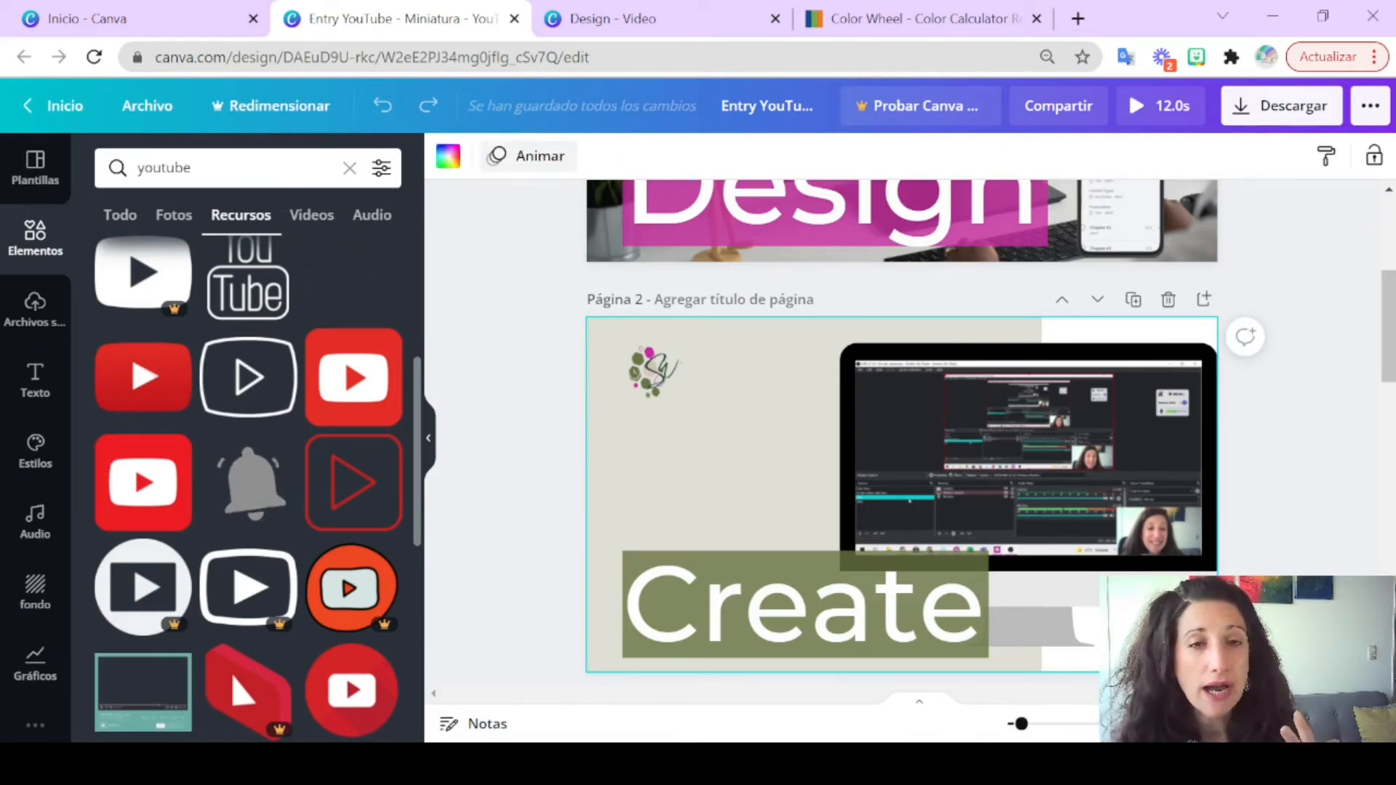
click(528, 156)
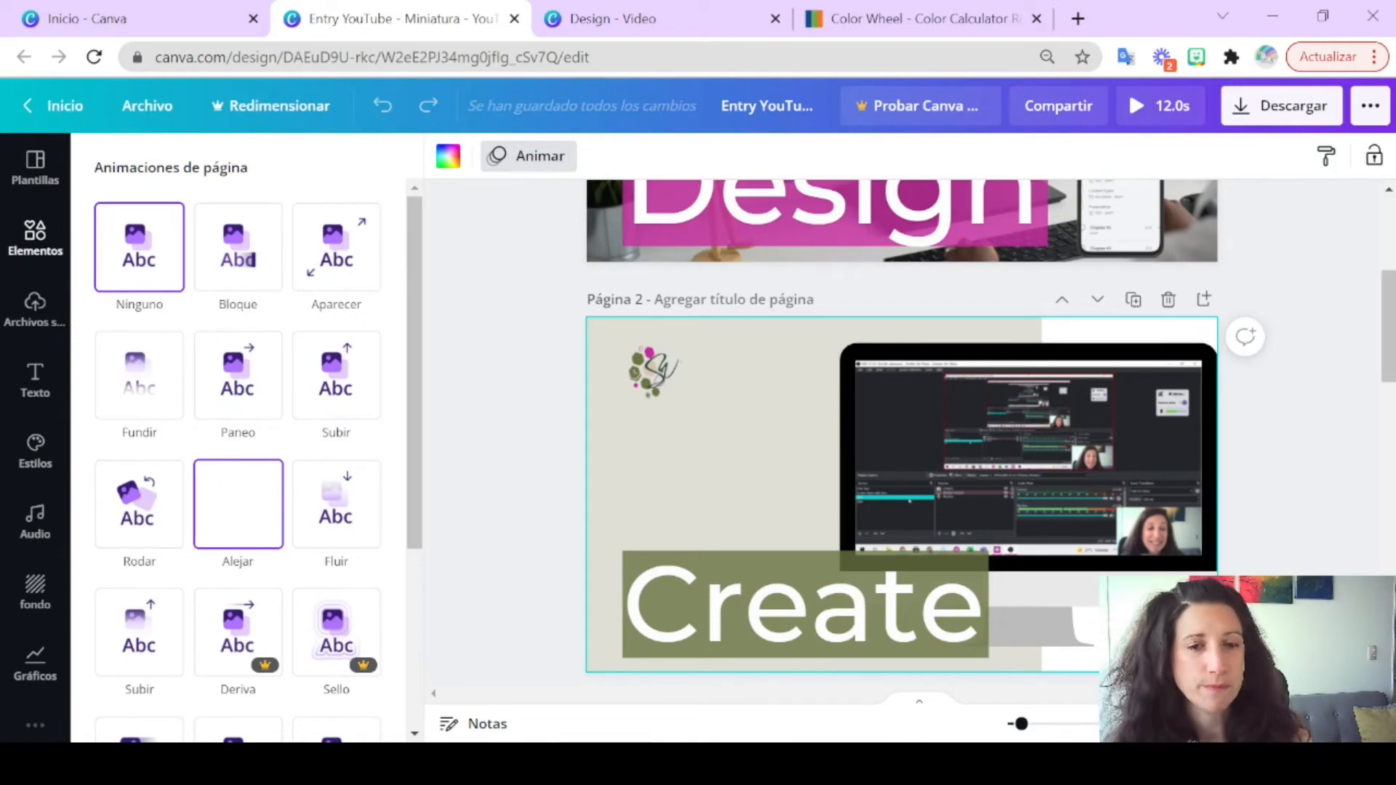
click(734, 450)
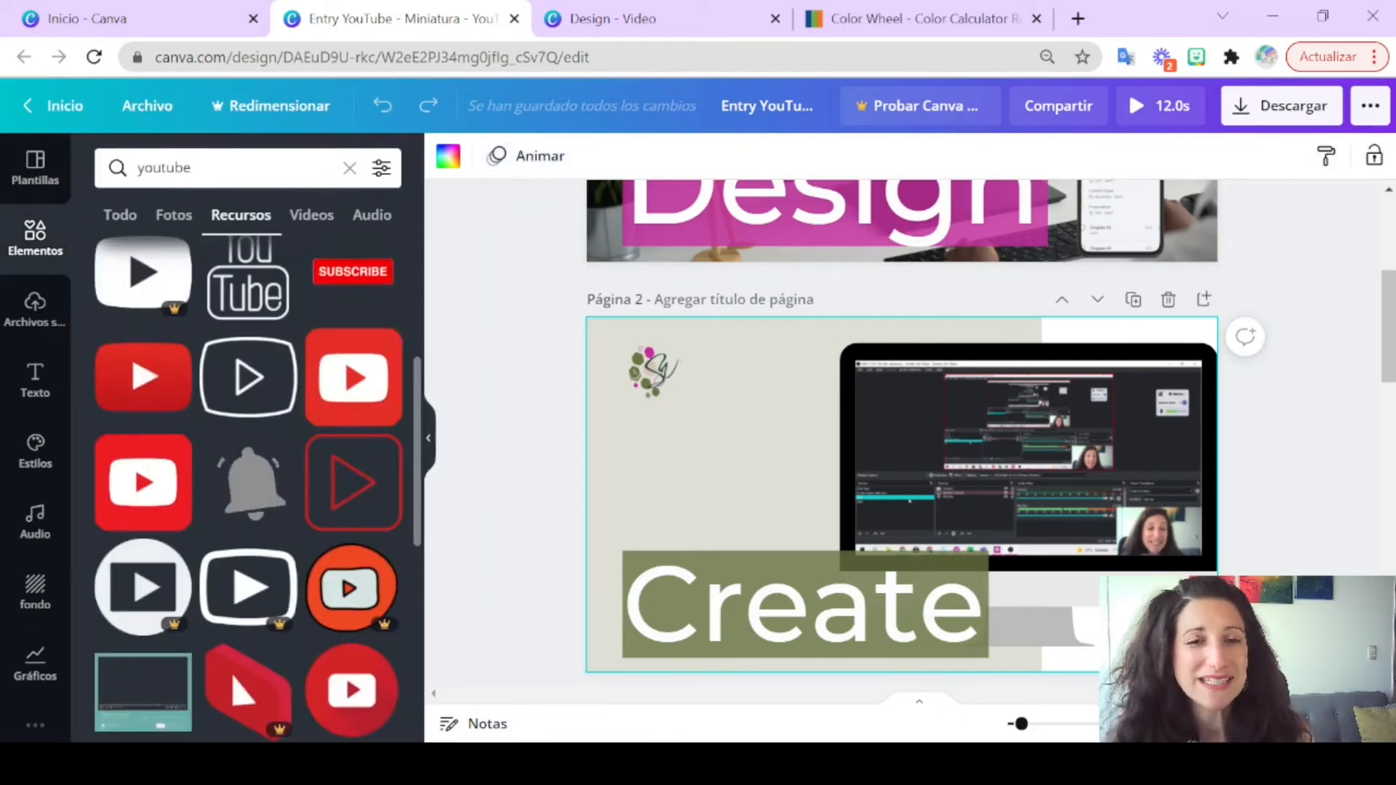
Step: Inspect the individual animations of the logo, the computer mock-up and the Create text on page 2
click(648, 373)
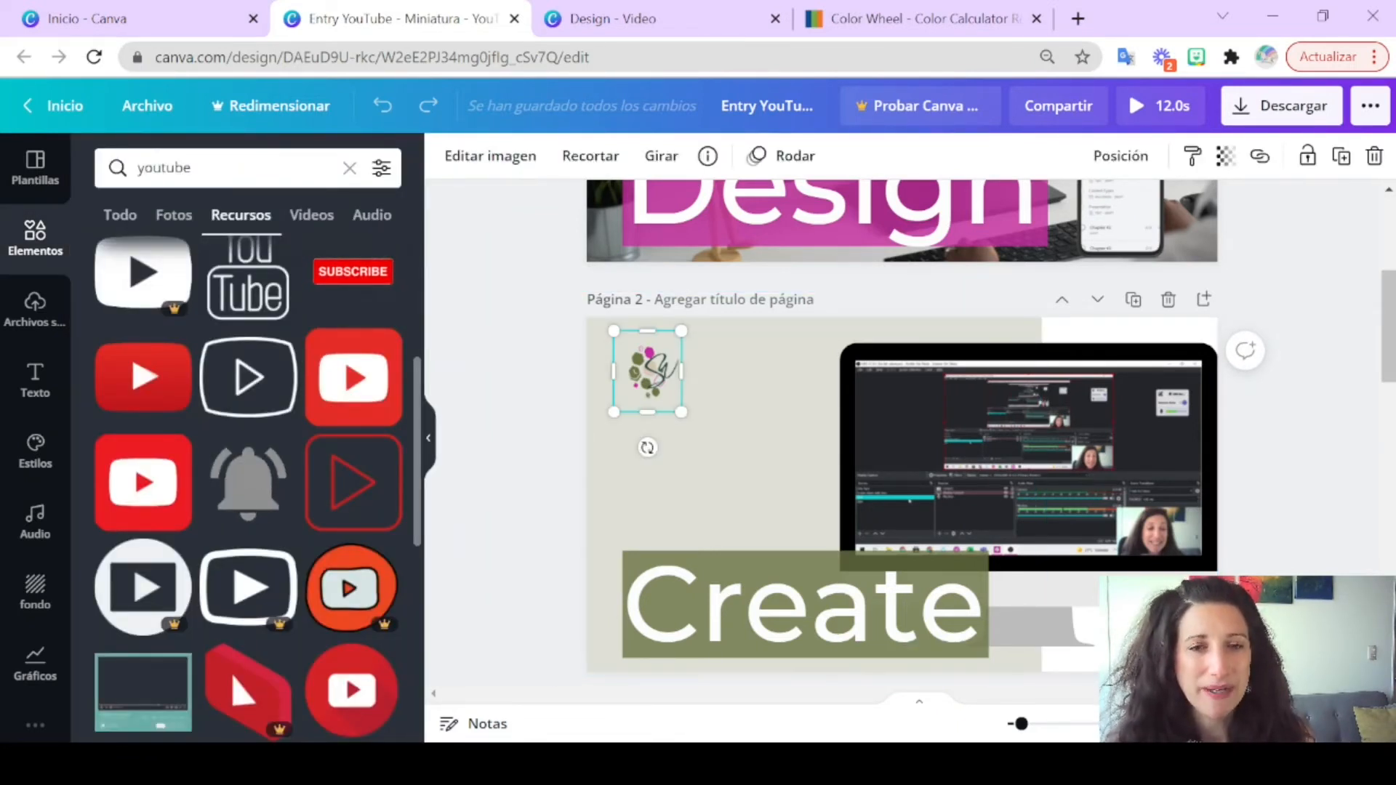
click(784, 155)
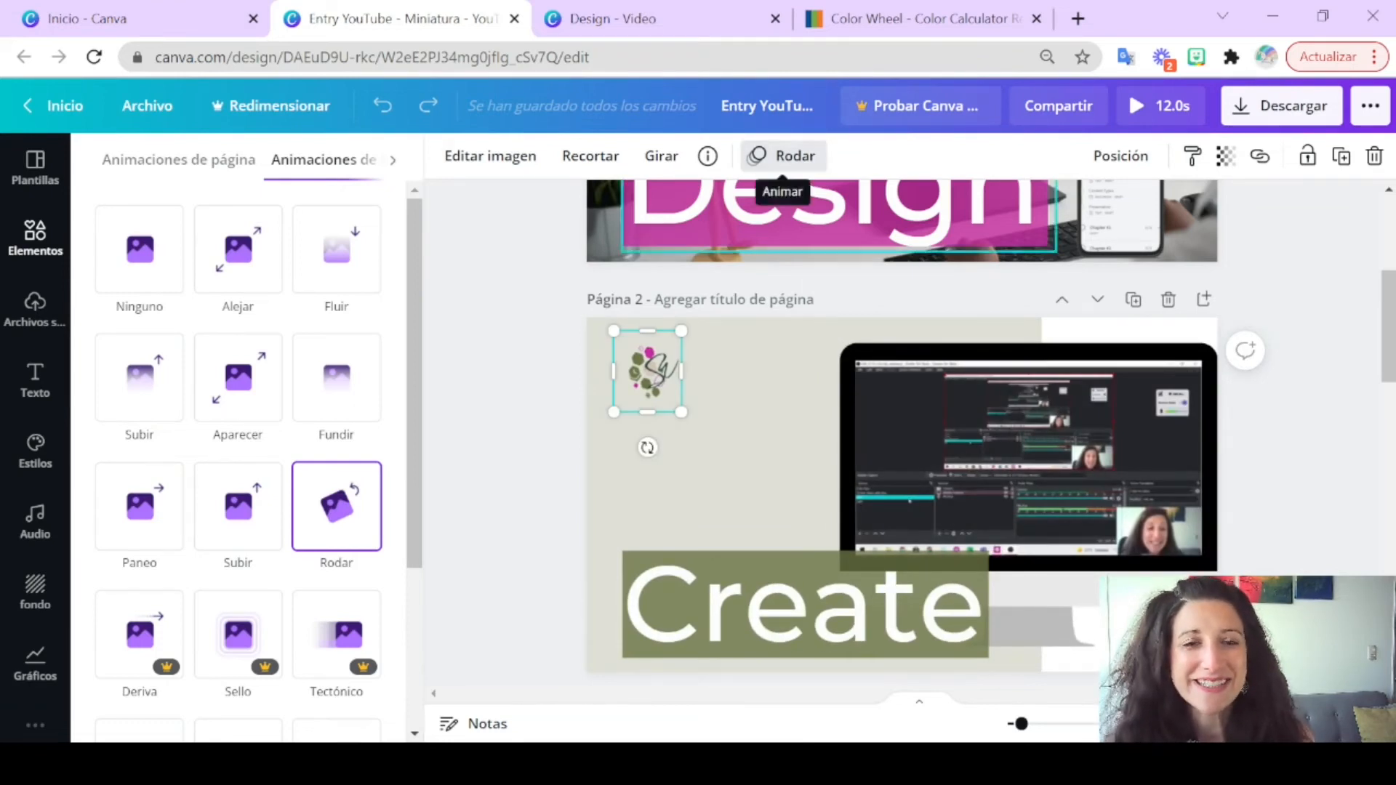
click(1019, 438)
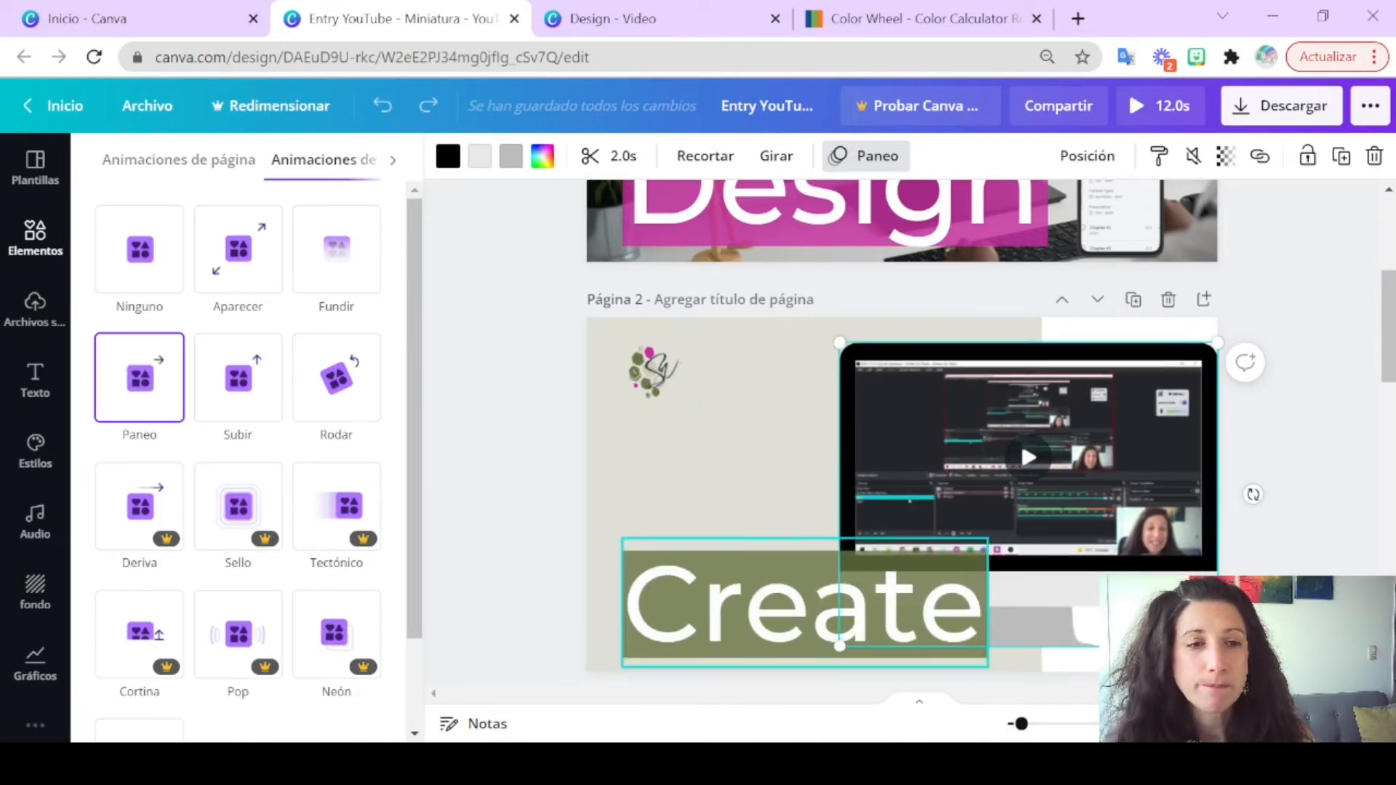
click(805, 603)
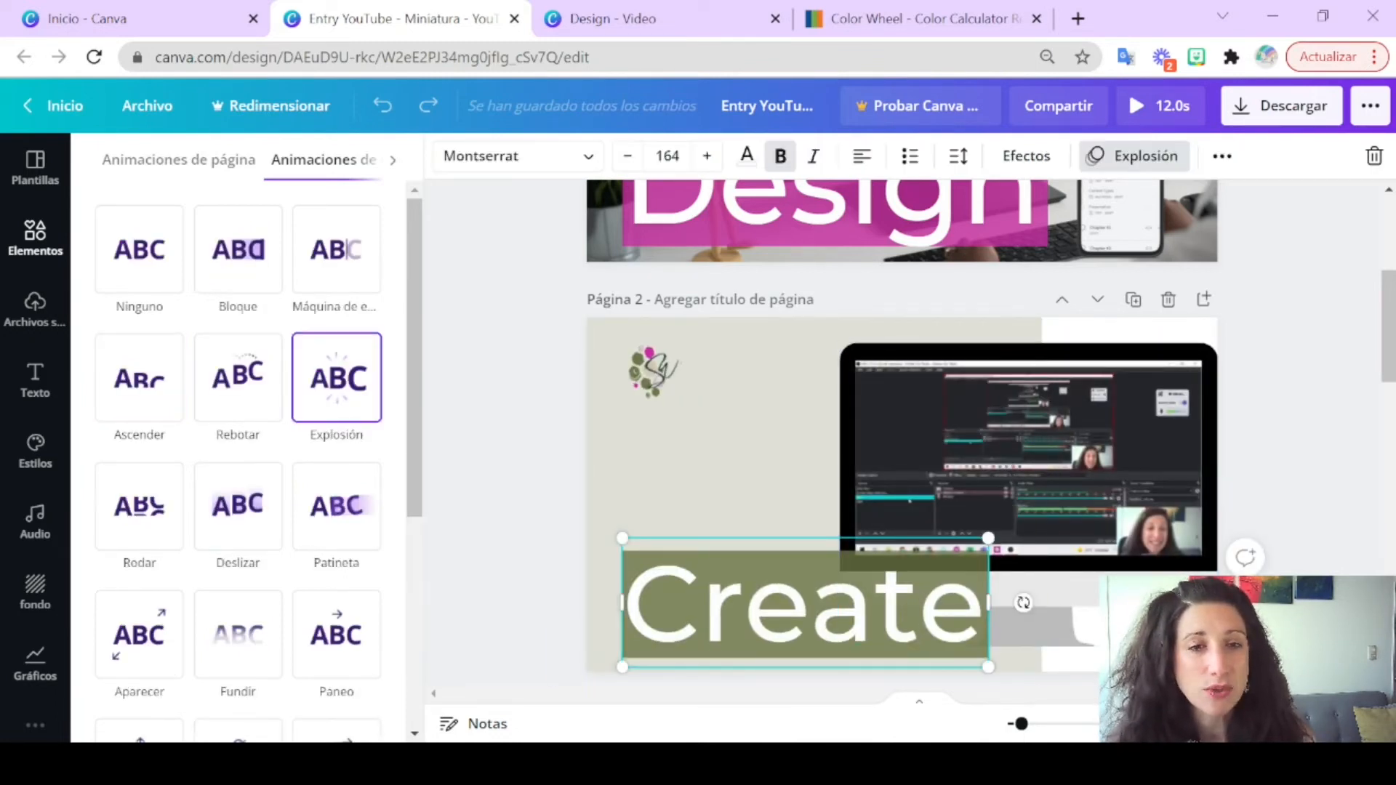
click(805, 604)
click(734, 466)
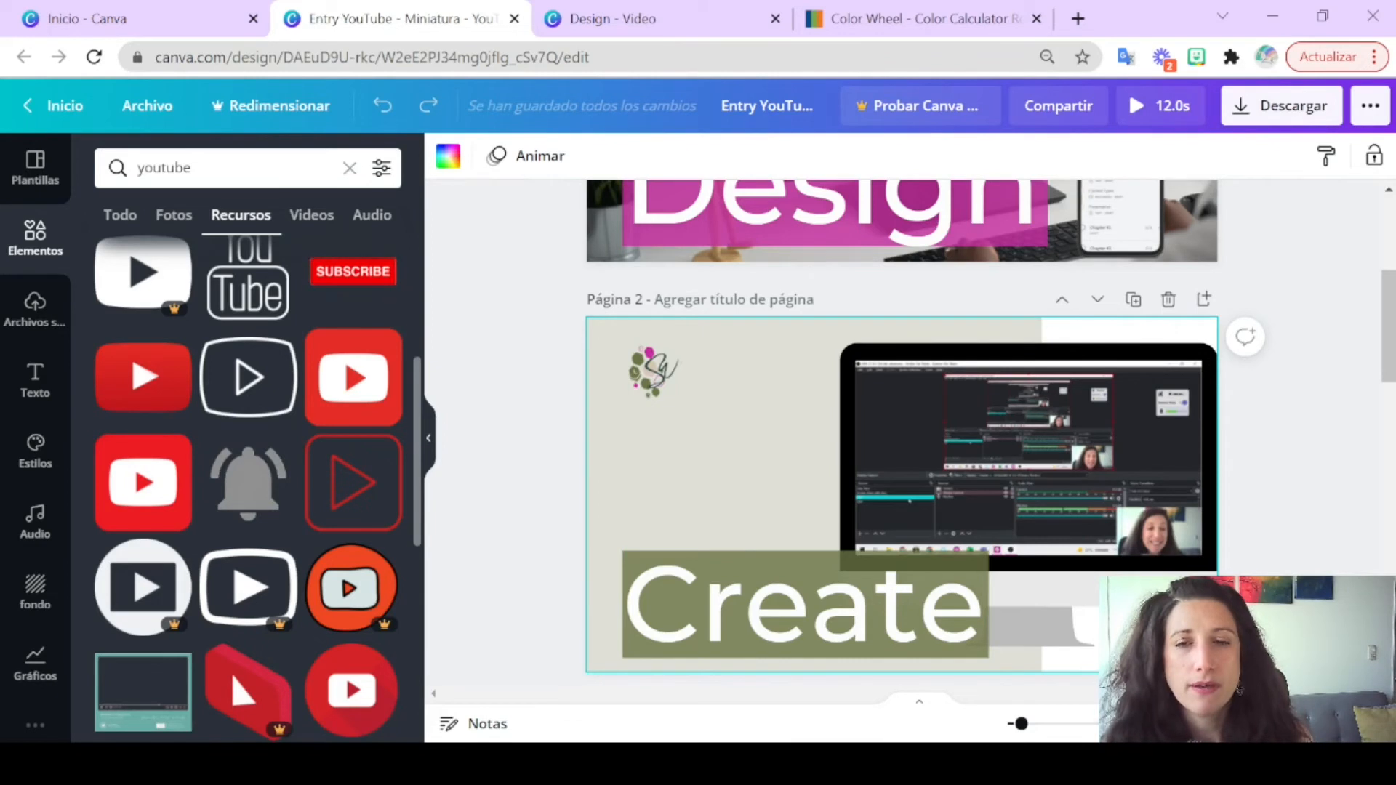
Step: Return to page 1, play the preview of the whole Entry YouTube design, and close it
scroll(902, 436, up, 5)
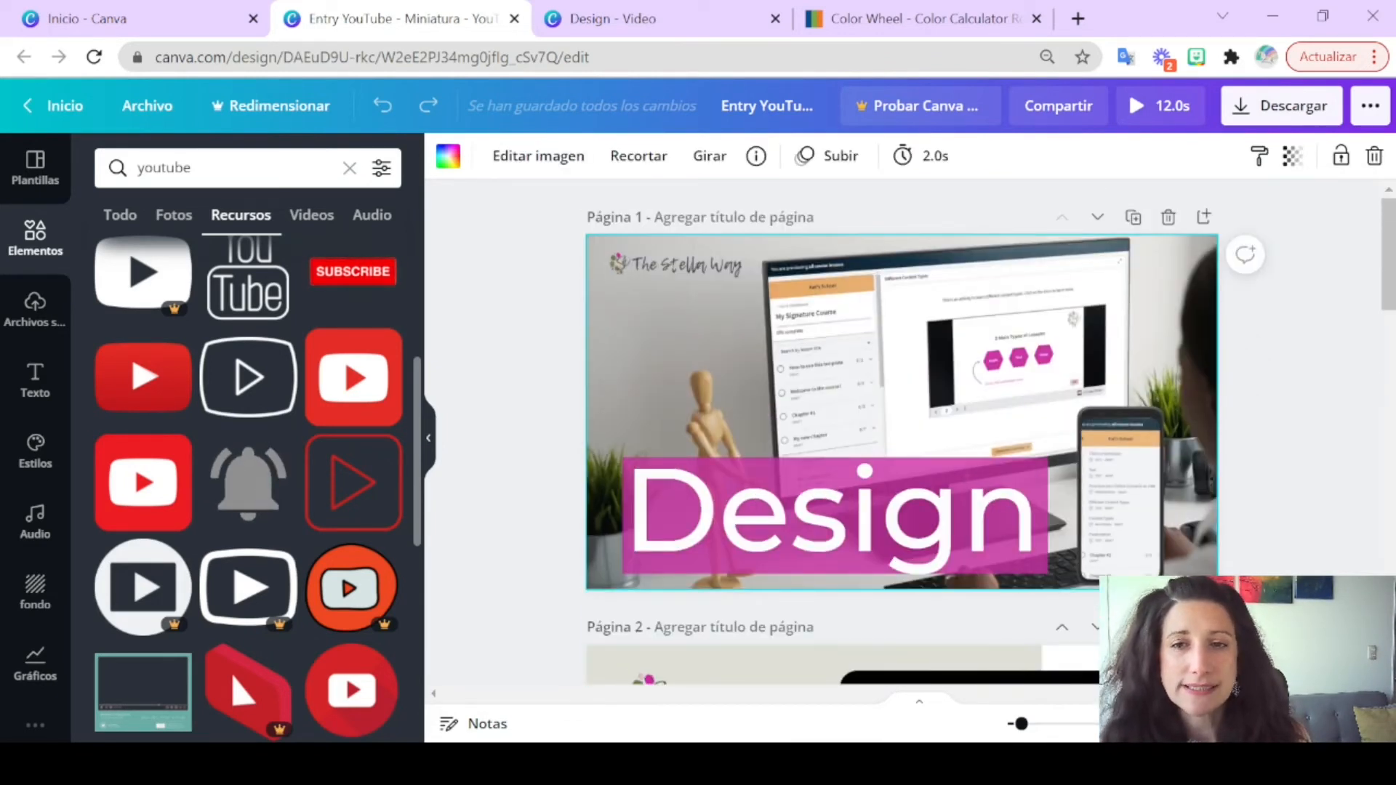
click(1161, 106)
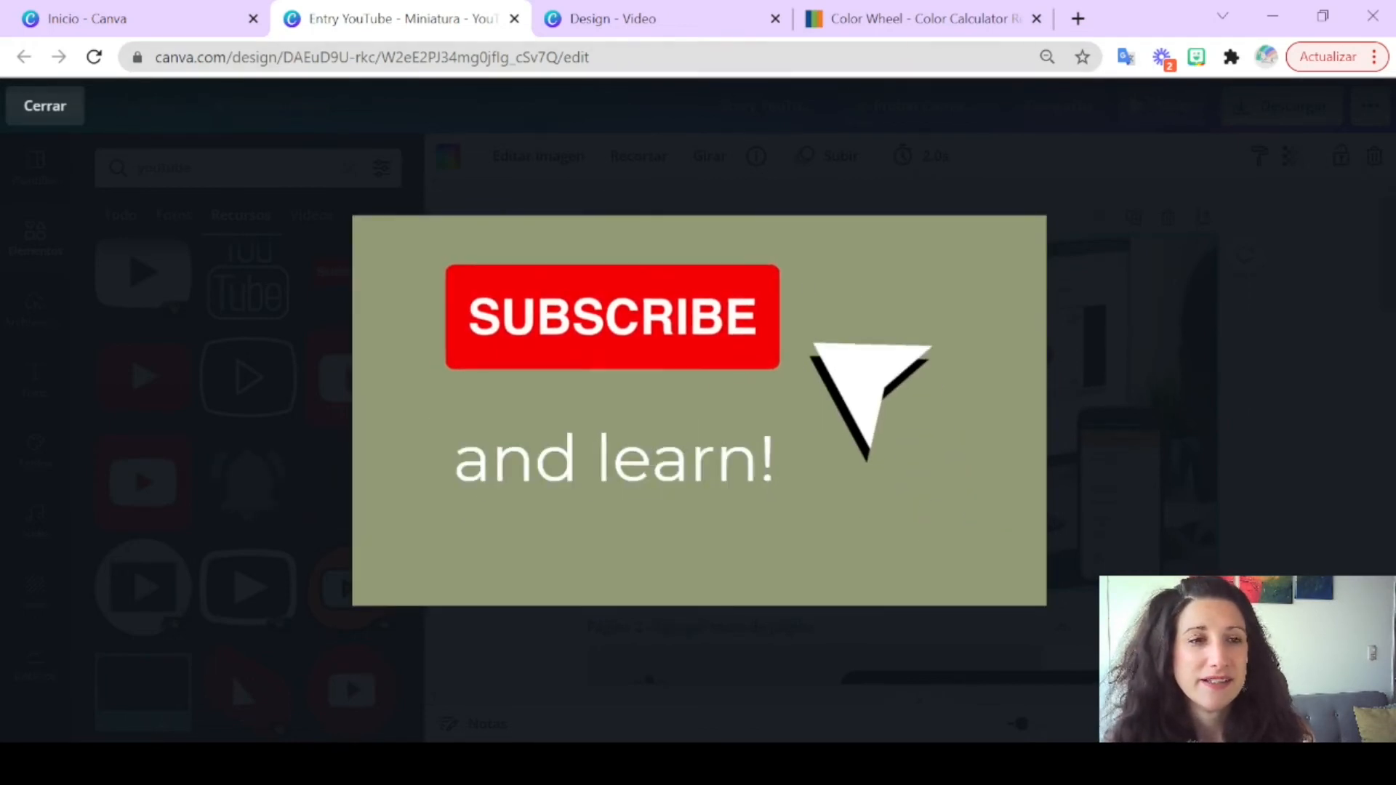
click(45, 106)
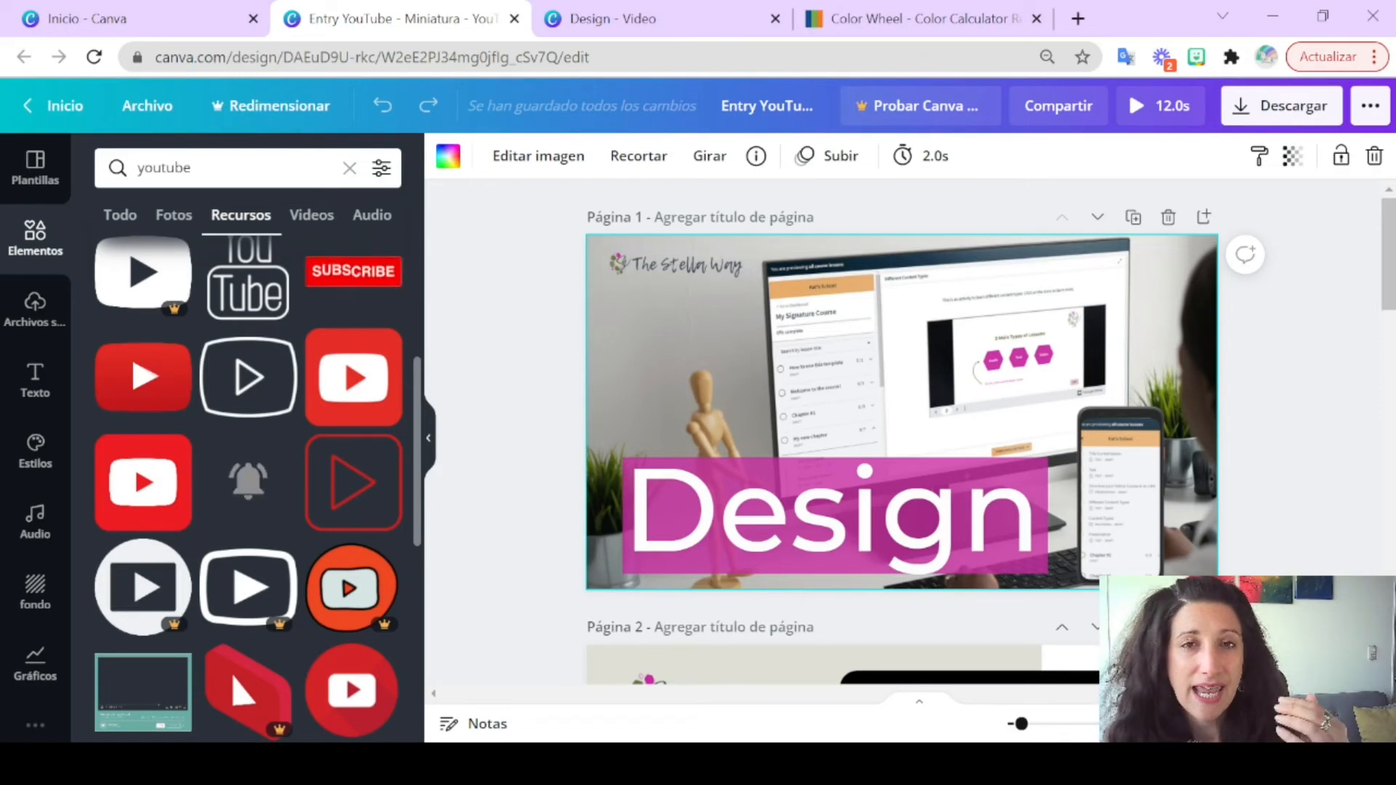
Step: Inspect the computer mock-up on page 2, clear the element search, and browse the full Marcos frame collection
scroll(902, 432, down, 5)
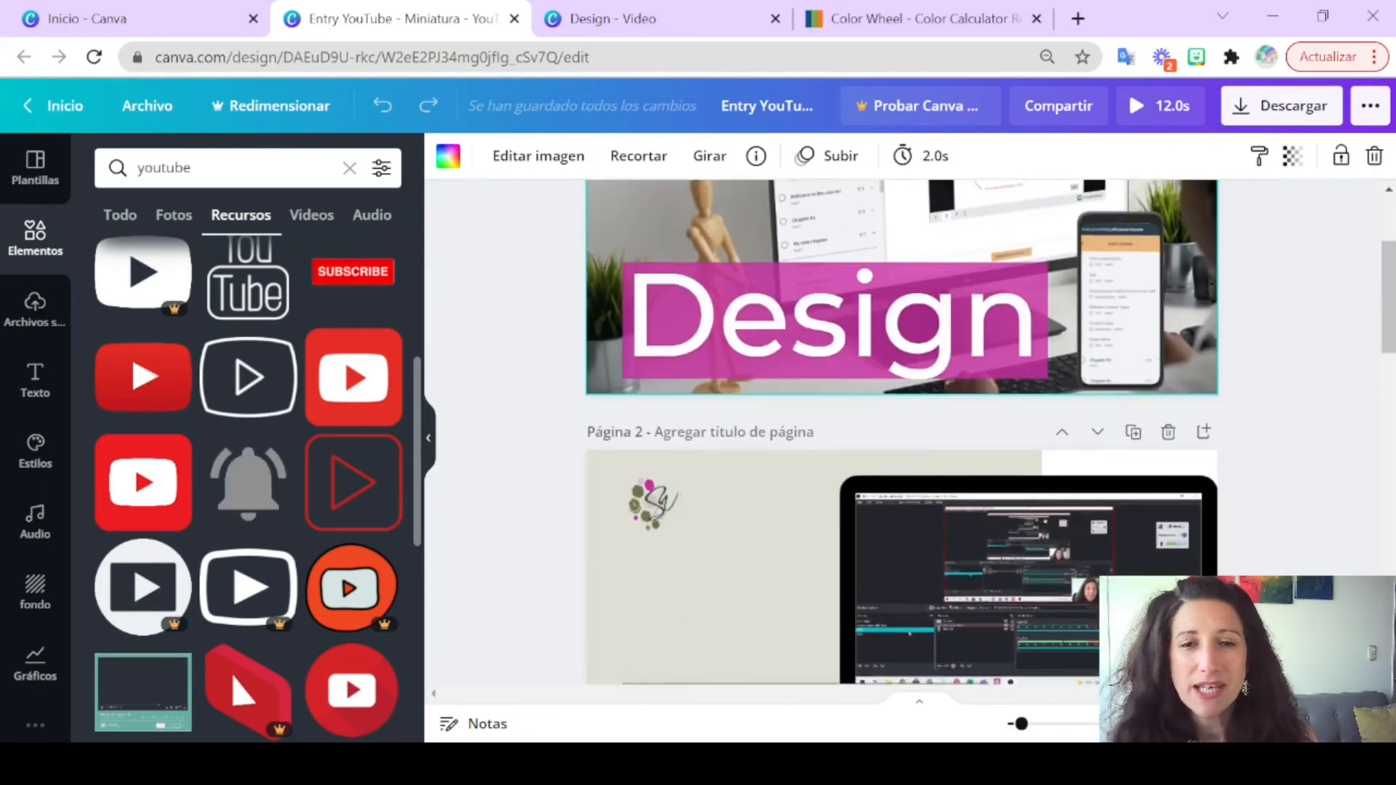
scroll(902, 432, down, 1)
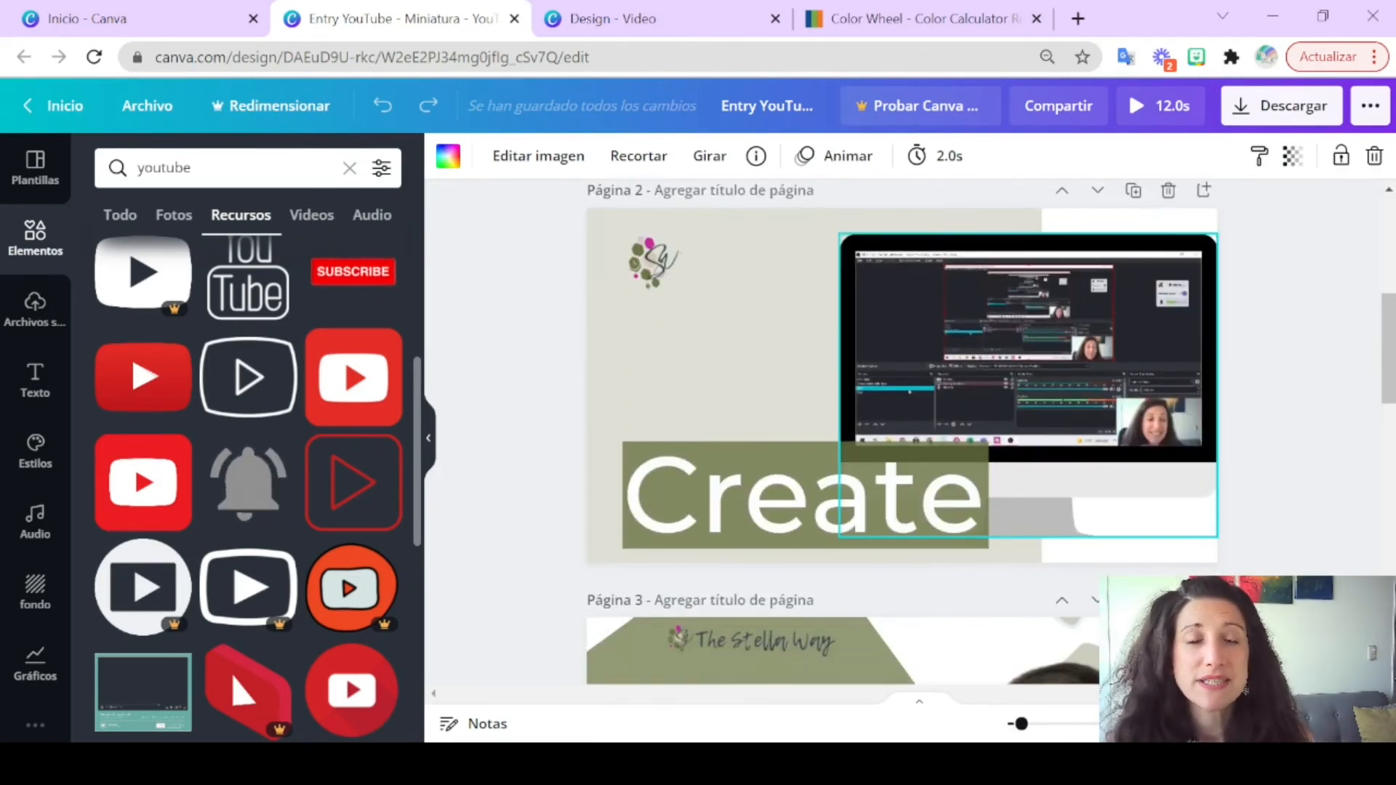
click(1022, 335)
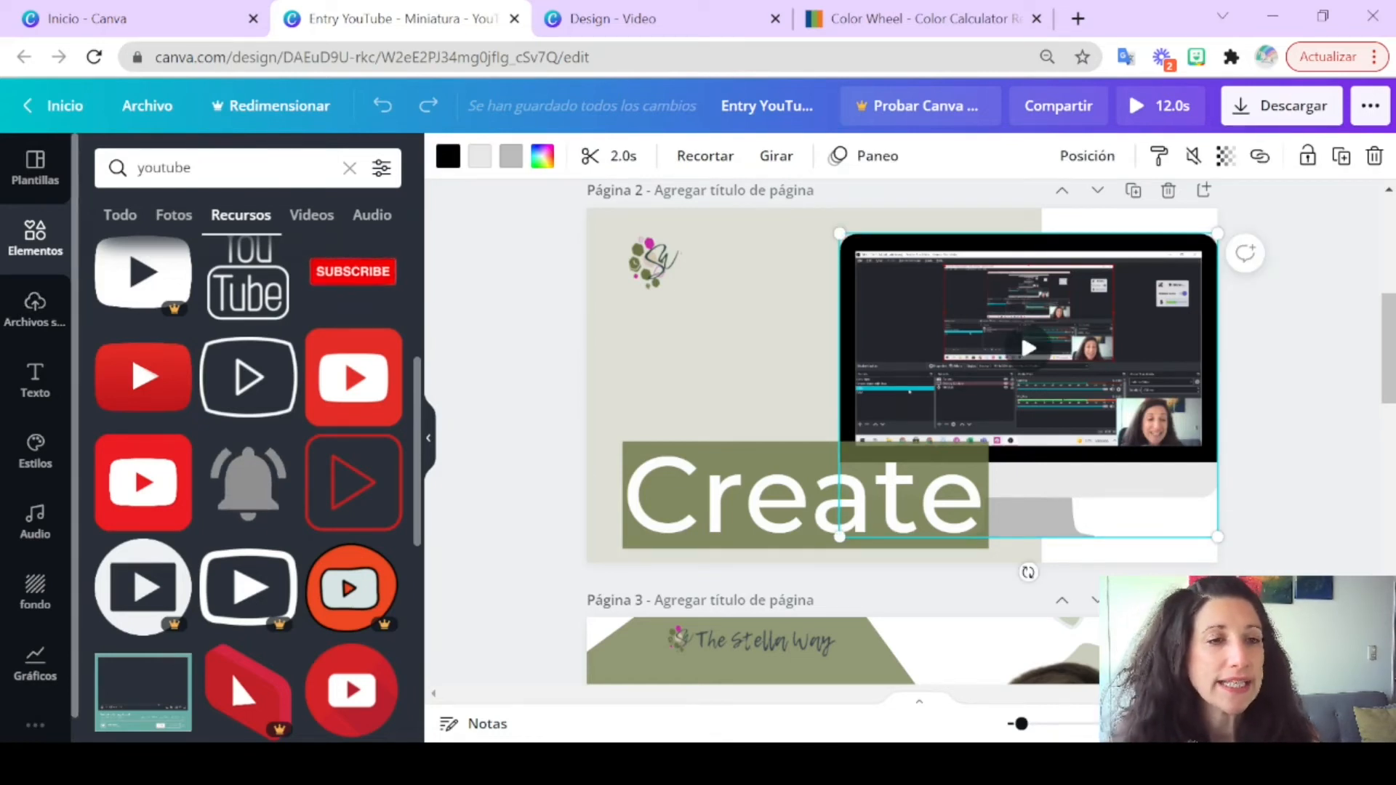
click(349, 168)
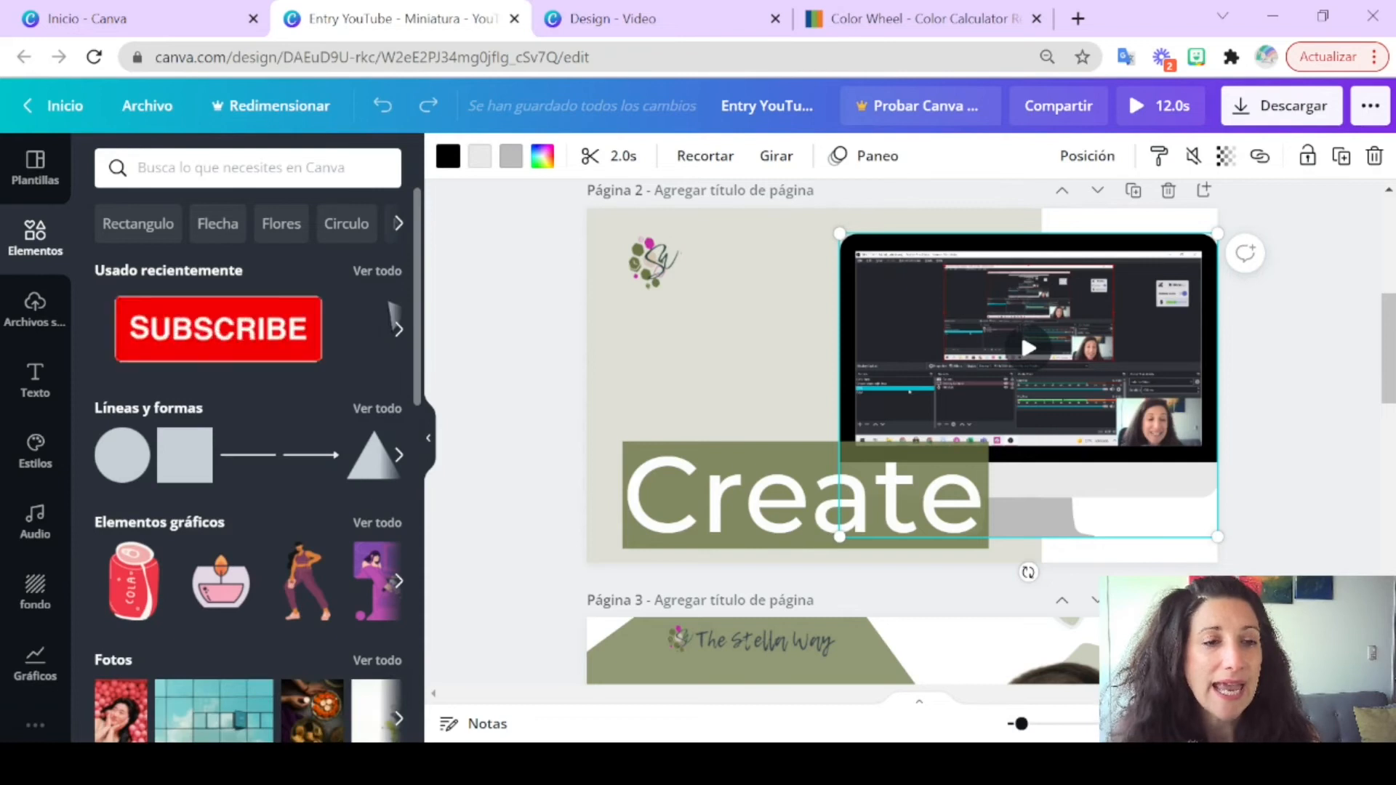
scroll(247, 437, down, 10)
scroll(247, 465, down, 5)
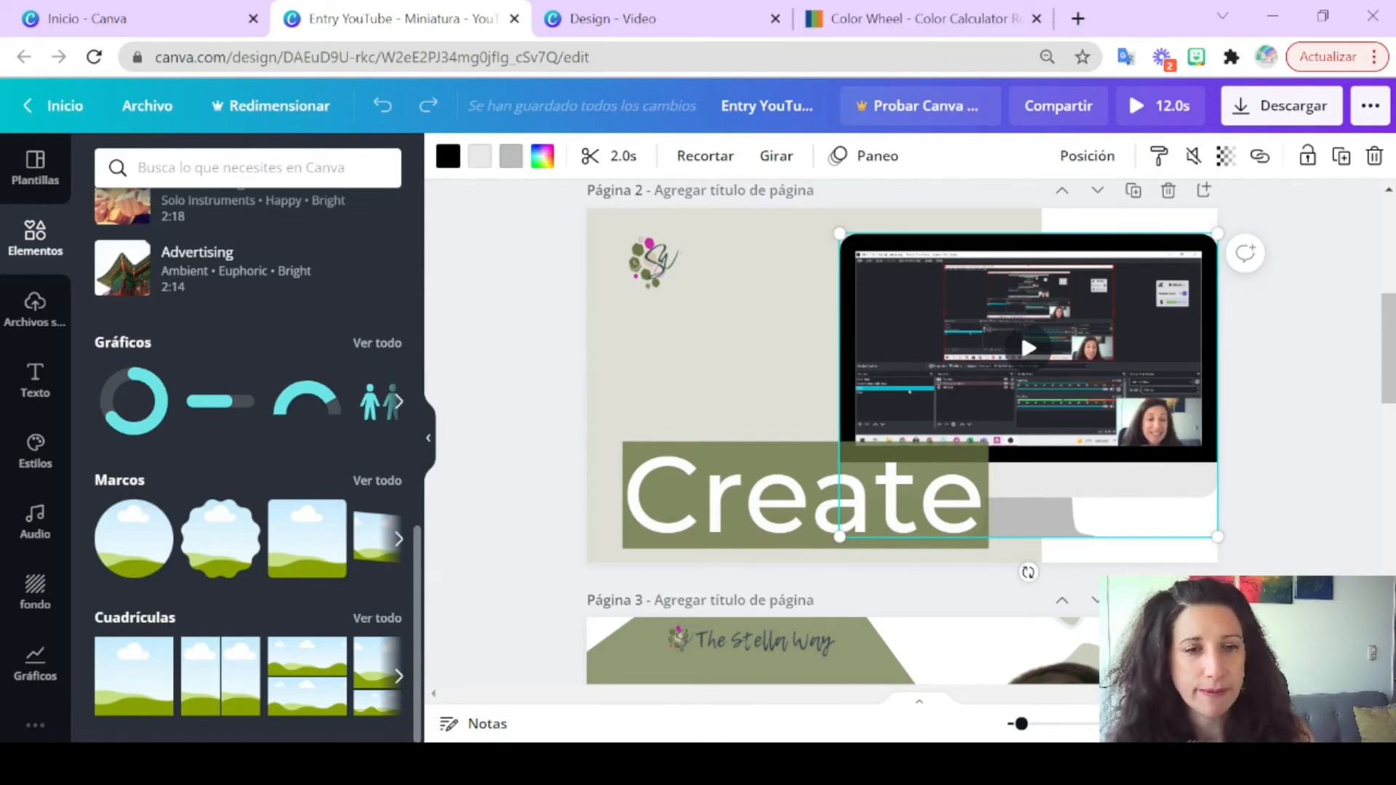
click(377, 480)
scroll(248, 473, down, 10)
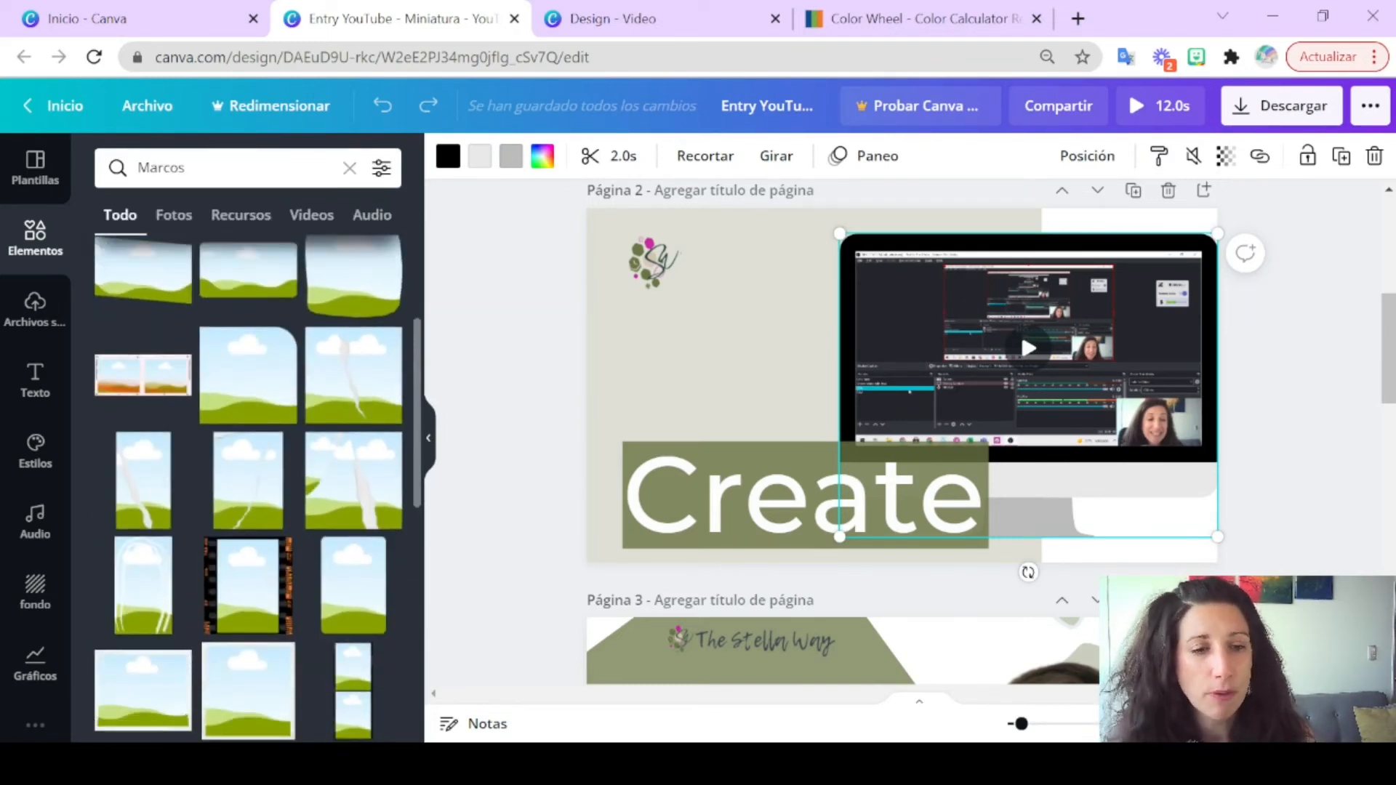
scroll(247, 349, down, 3)
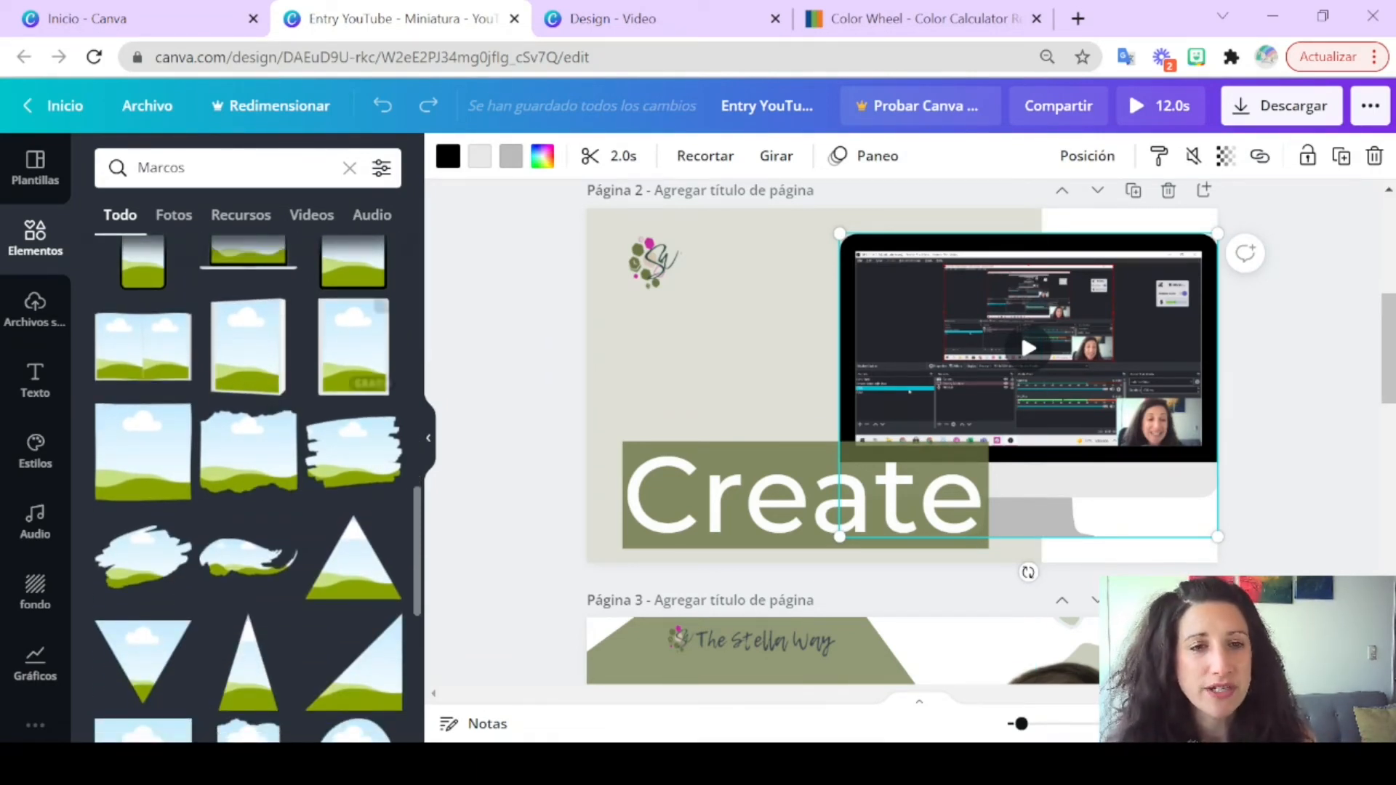
Step: Add the book-shaped frame to page 2 beside the computer mock-up and fill it with the uploaded 10.2 s screen-recording video
click(248, 347)
drag(902, 385, 723, 379)
click(34, 310)
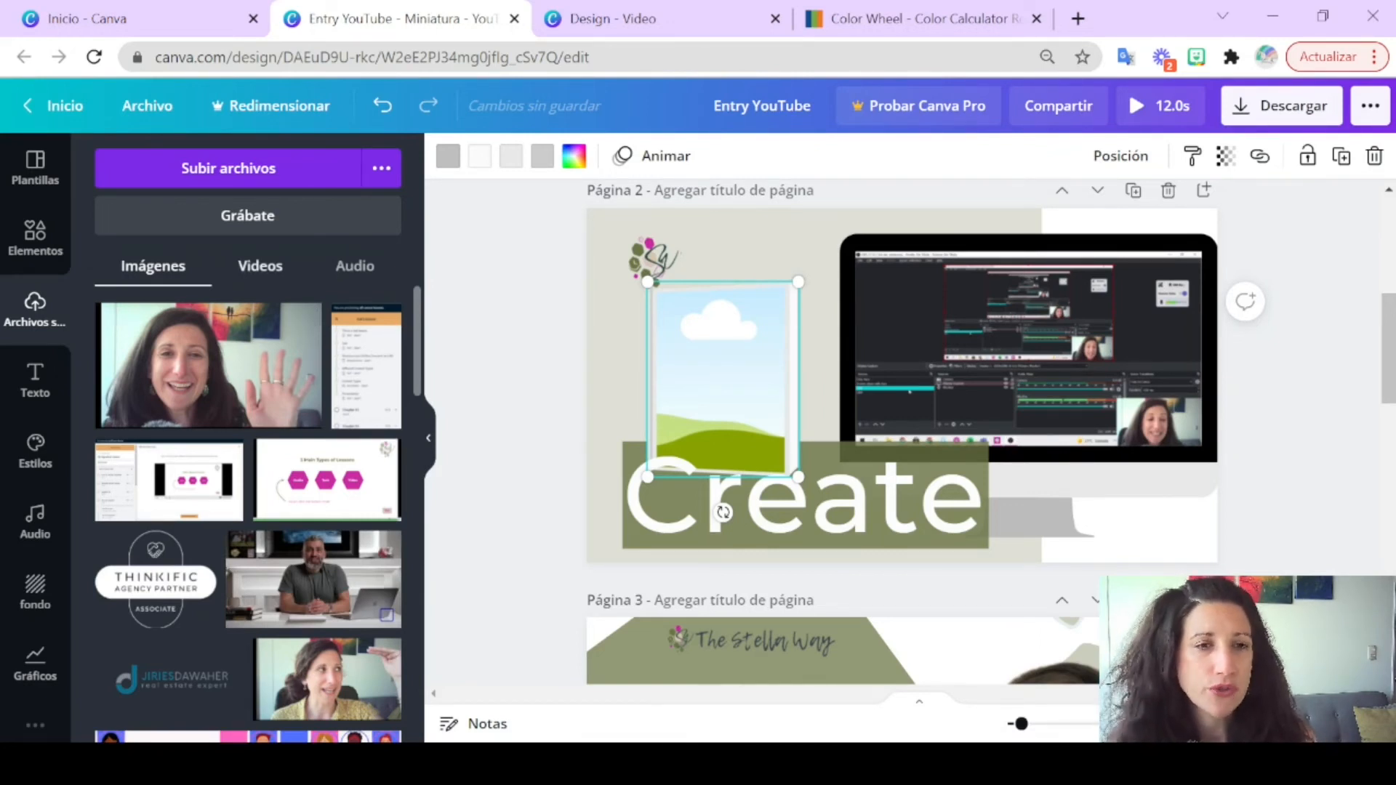
click(260, 266)
drag(209, 369, 745, 411)
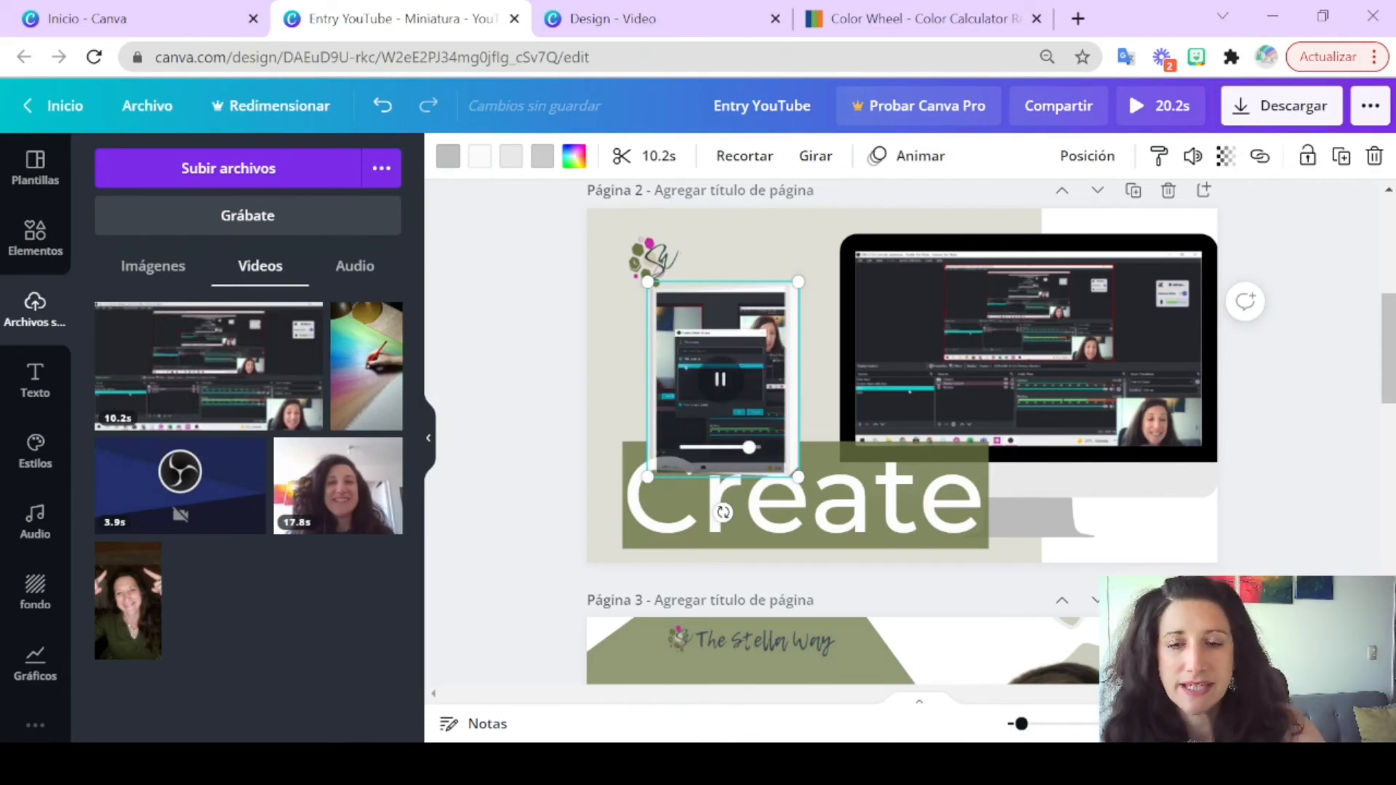
Step: Delete the book-shaped frame and its video from page 2, keeping the computer mock-up
key(Delete)
key(Delete)
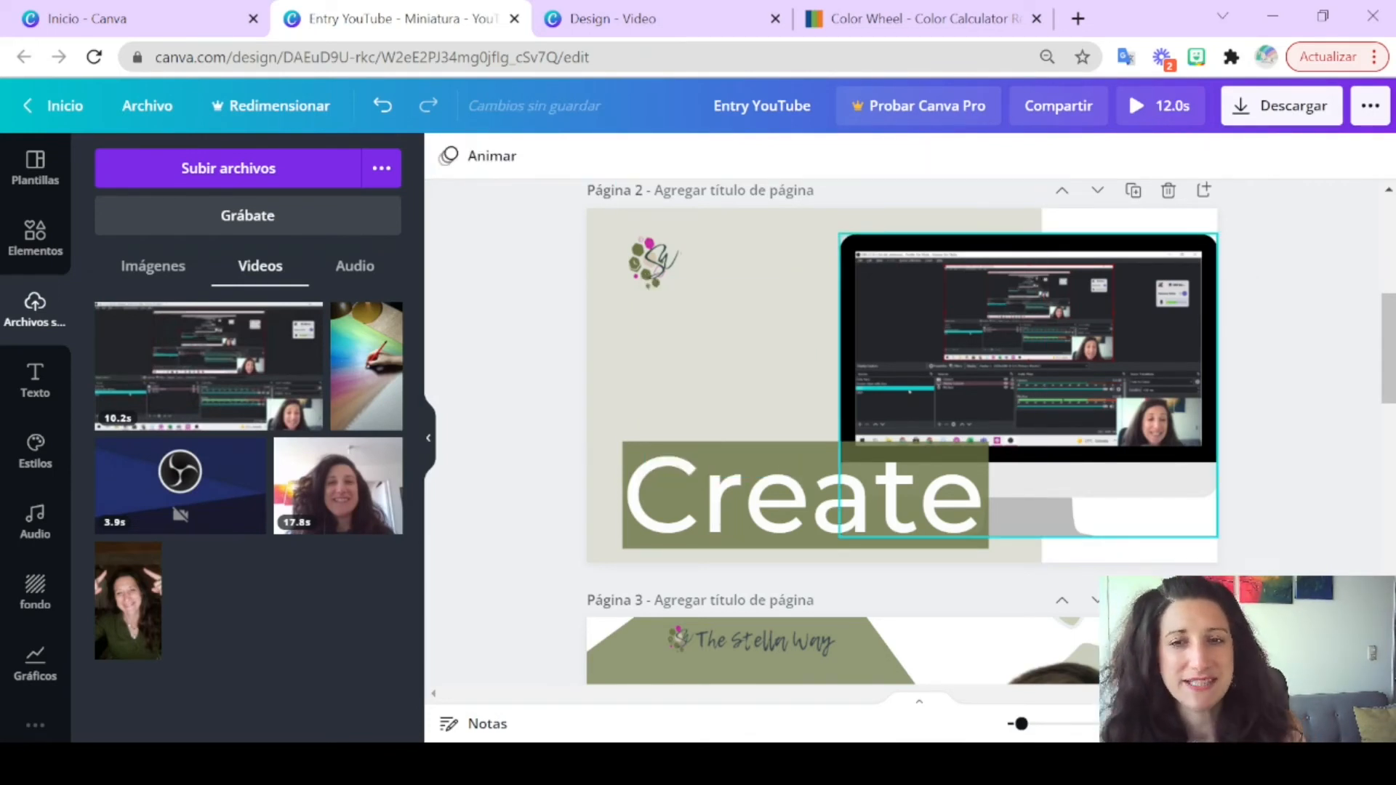
click(1020, 329)
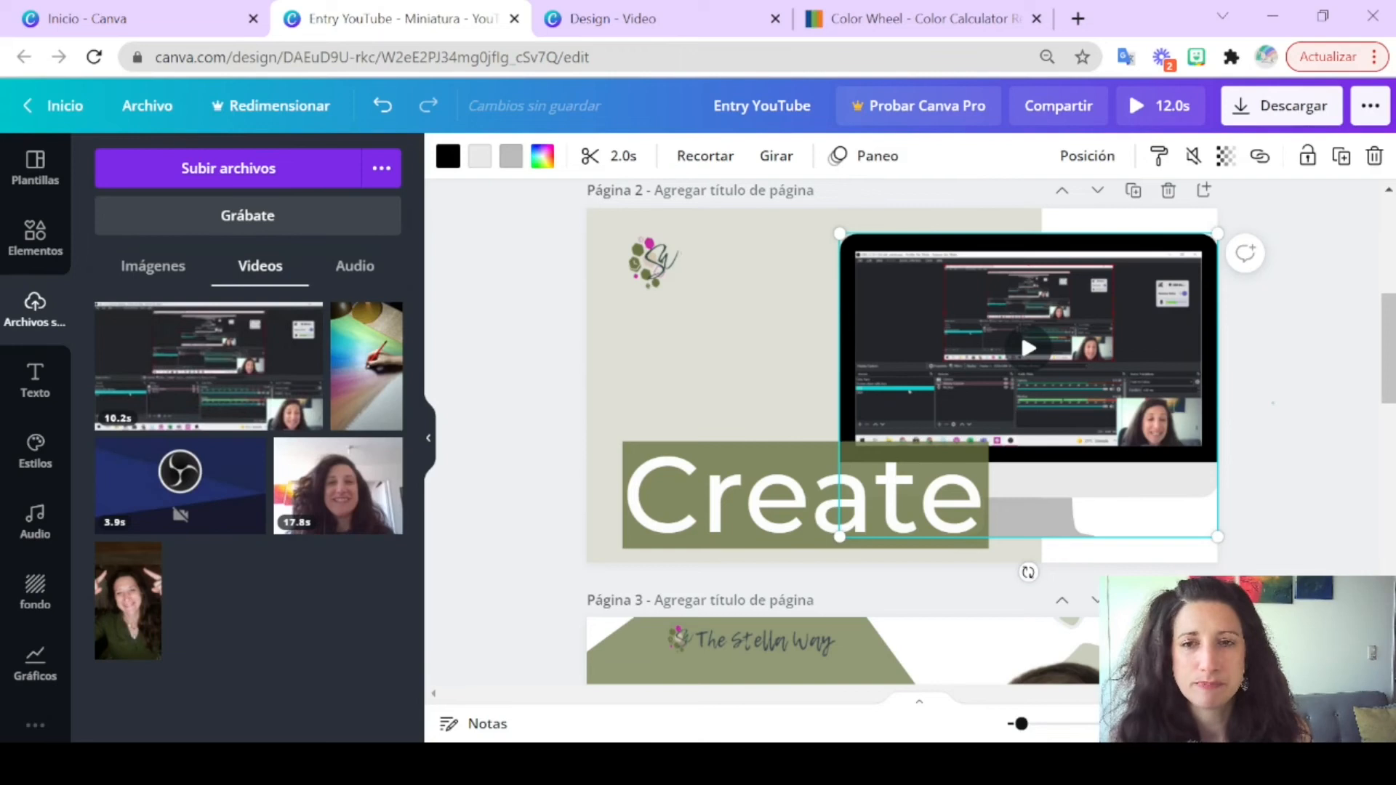
key(Escape)
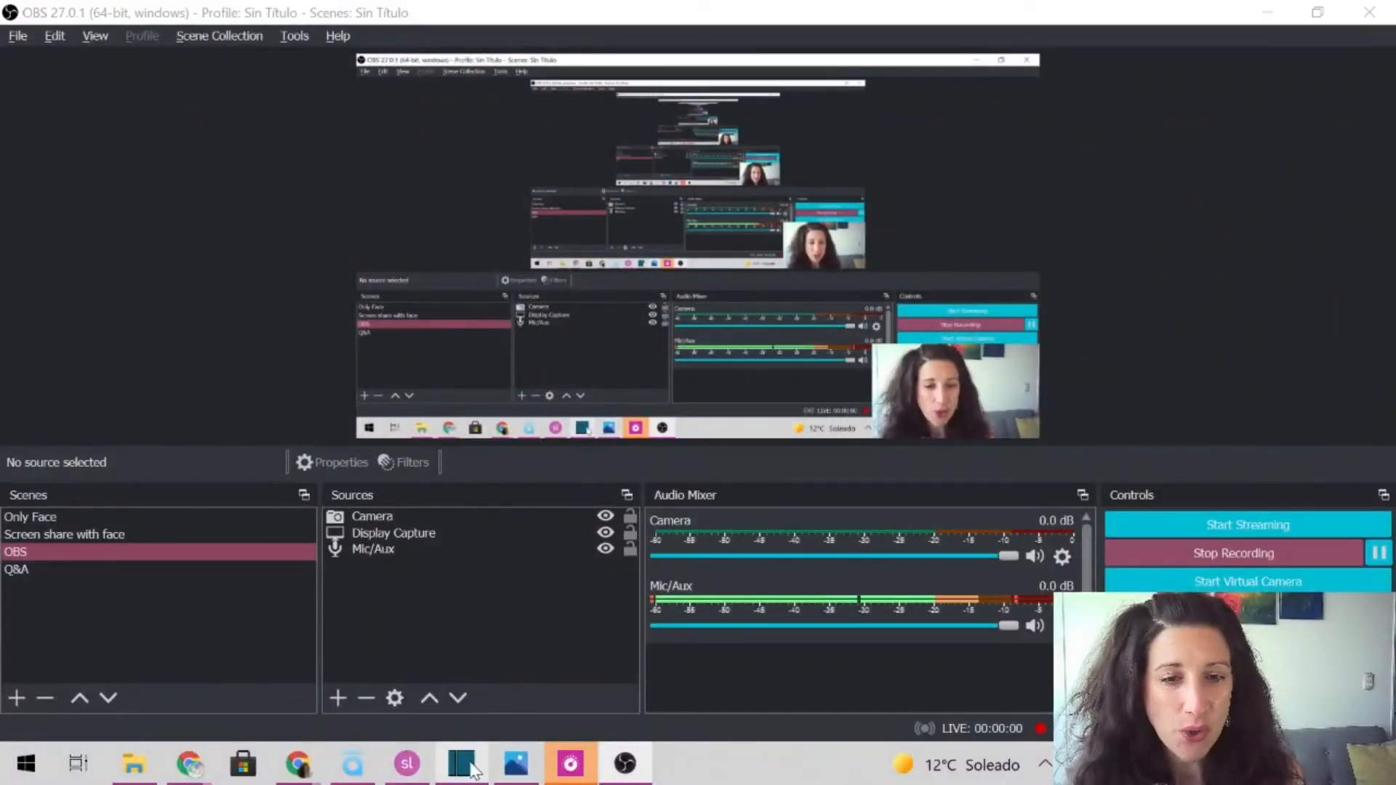
Step: Switch to the Shotcut project, enlarge its timeline area, and move the playhead to 00:00:22:15, at the start of the music clip
click(461, 764)
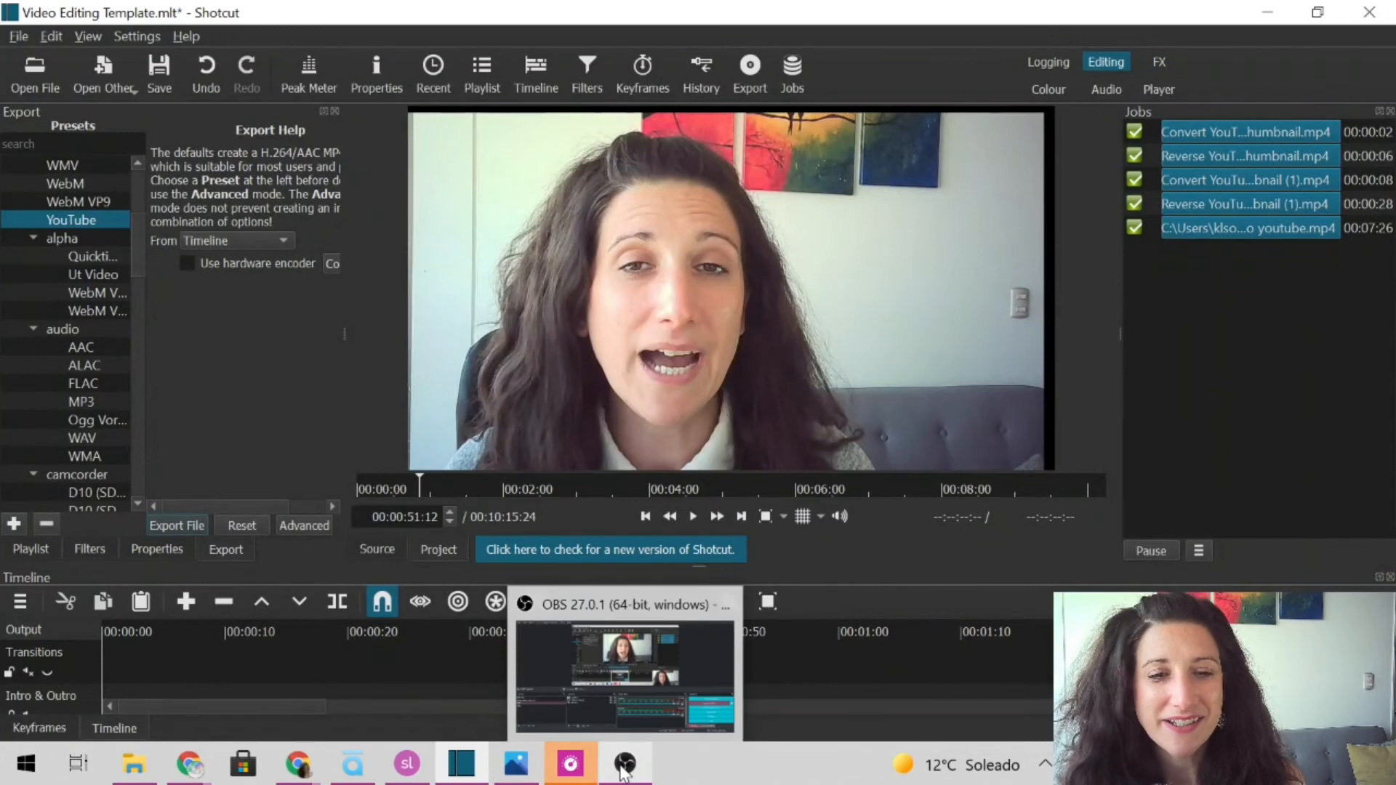
click(623, 773)
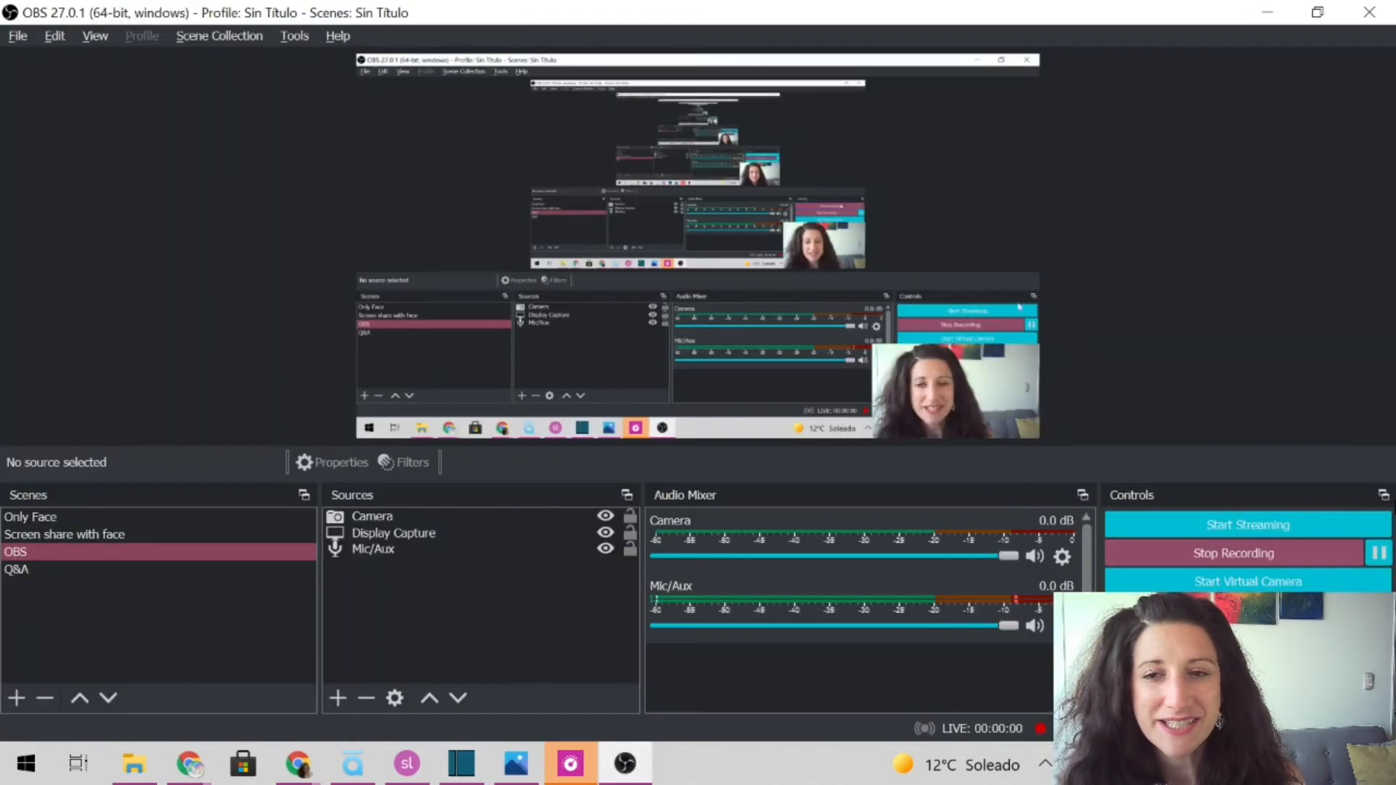
click(461, 763)
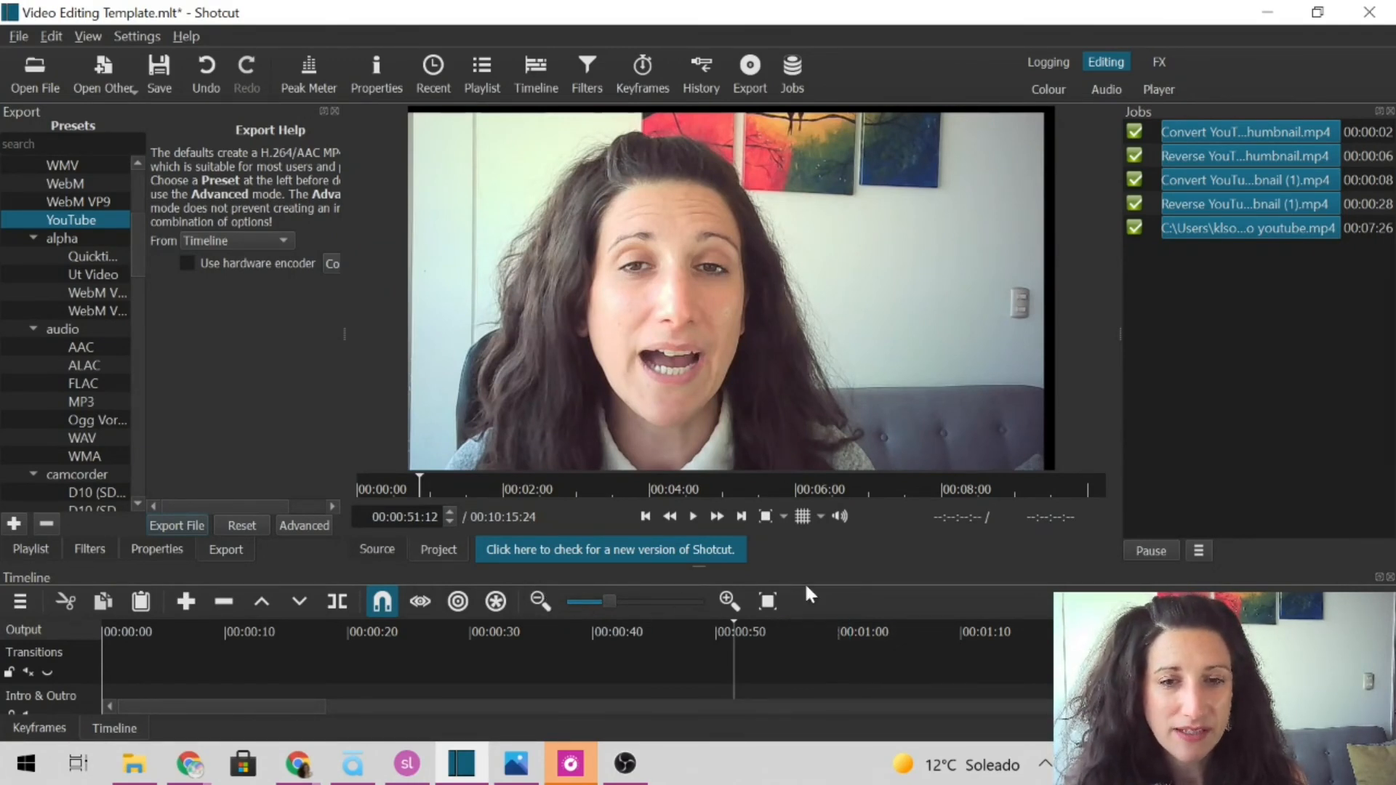
drag(701, 569, 699, 354)
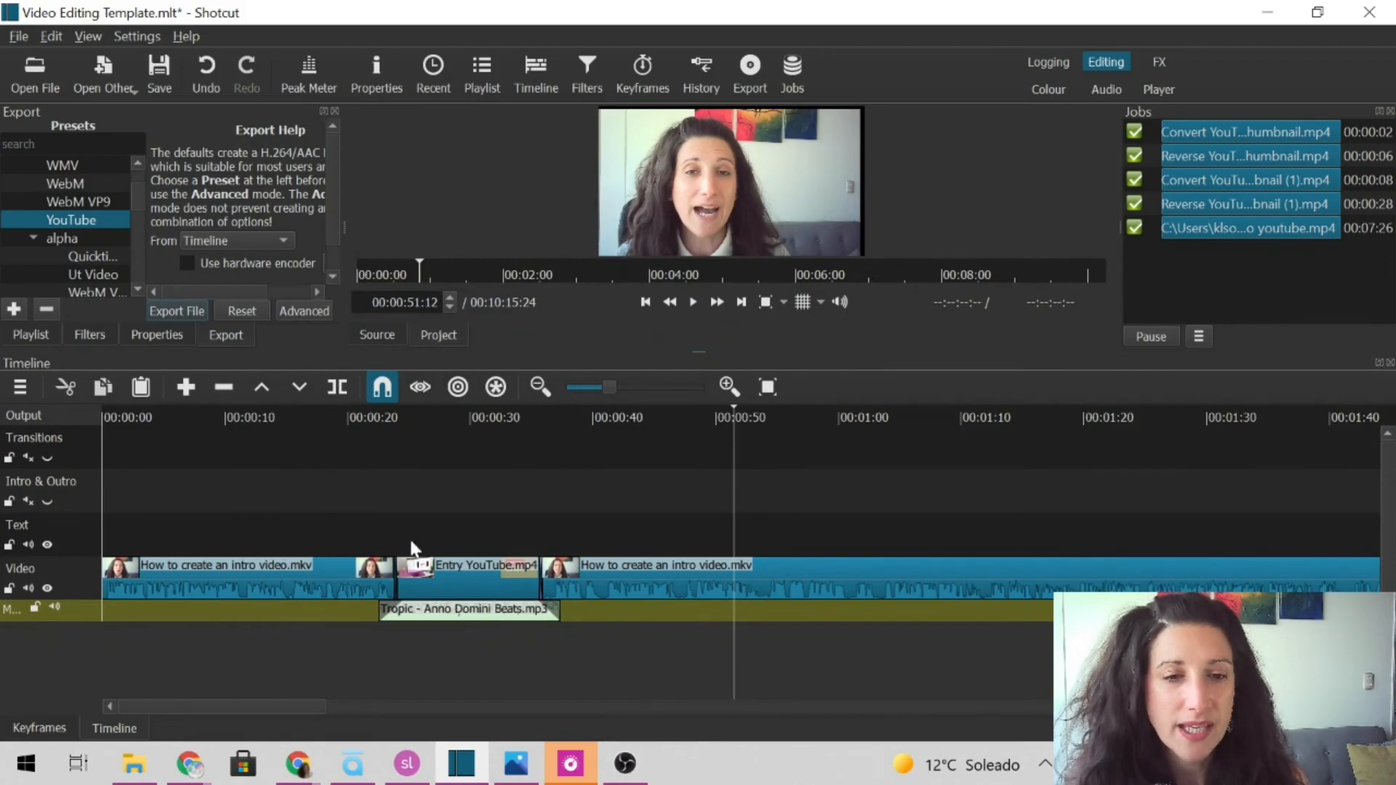
click(107, 419)
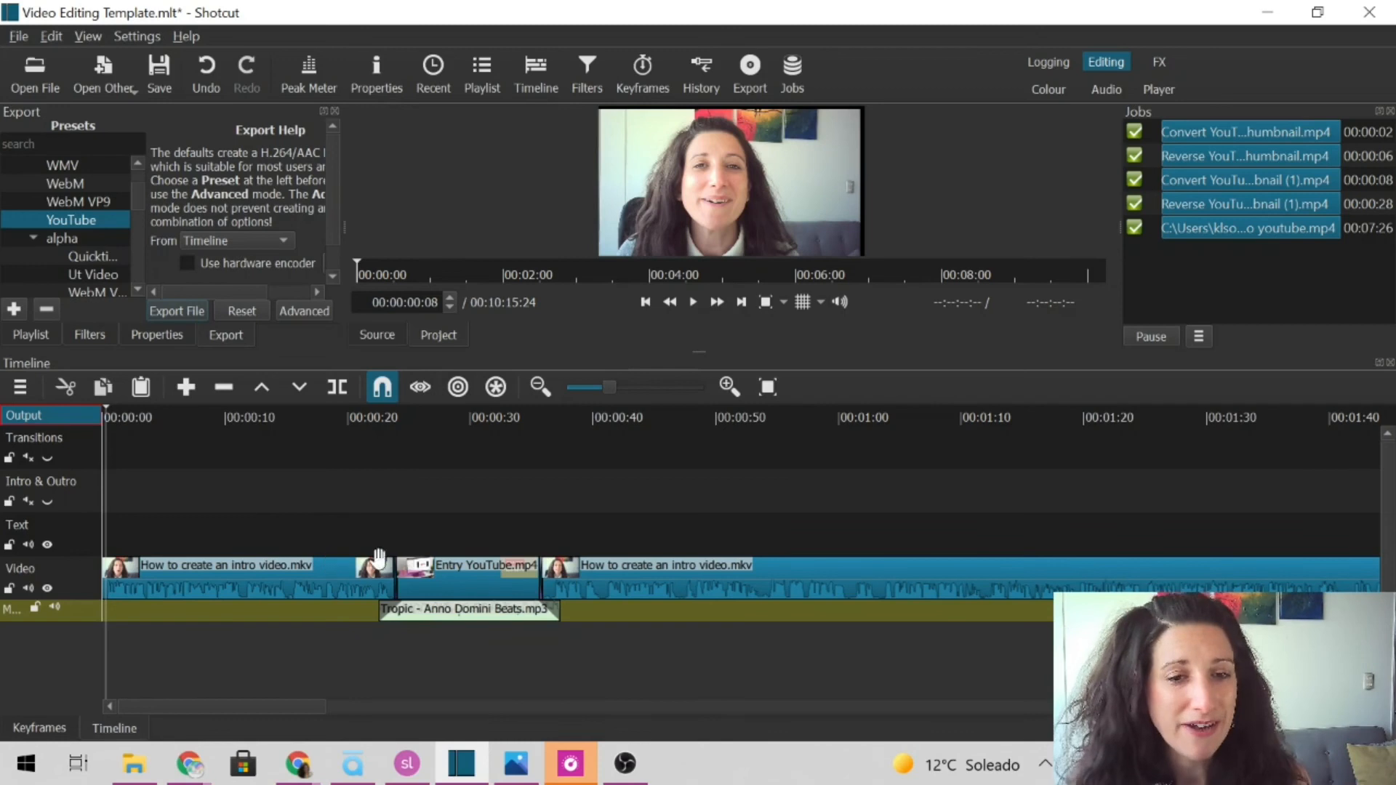
click(378, 421)
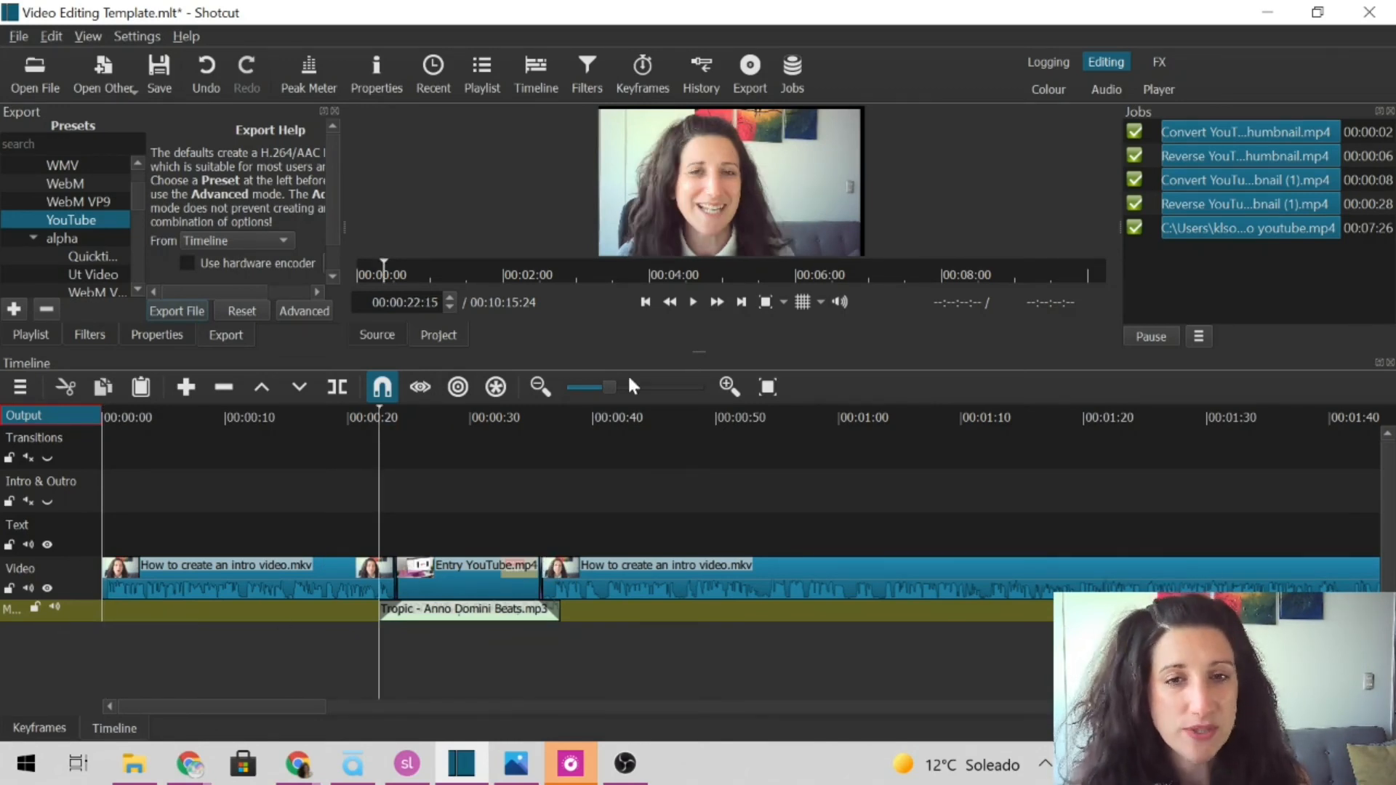
Step: Play the project through the Entry YouTube.mp4 intro in an enlarged preview and pause at 00:00:36:04, in the following talking clip
click(693, 302)
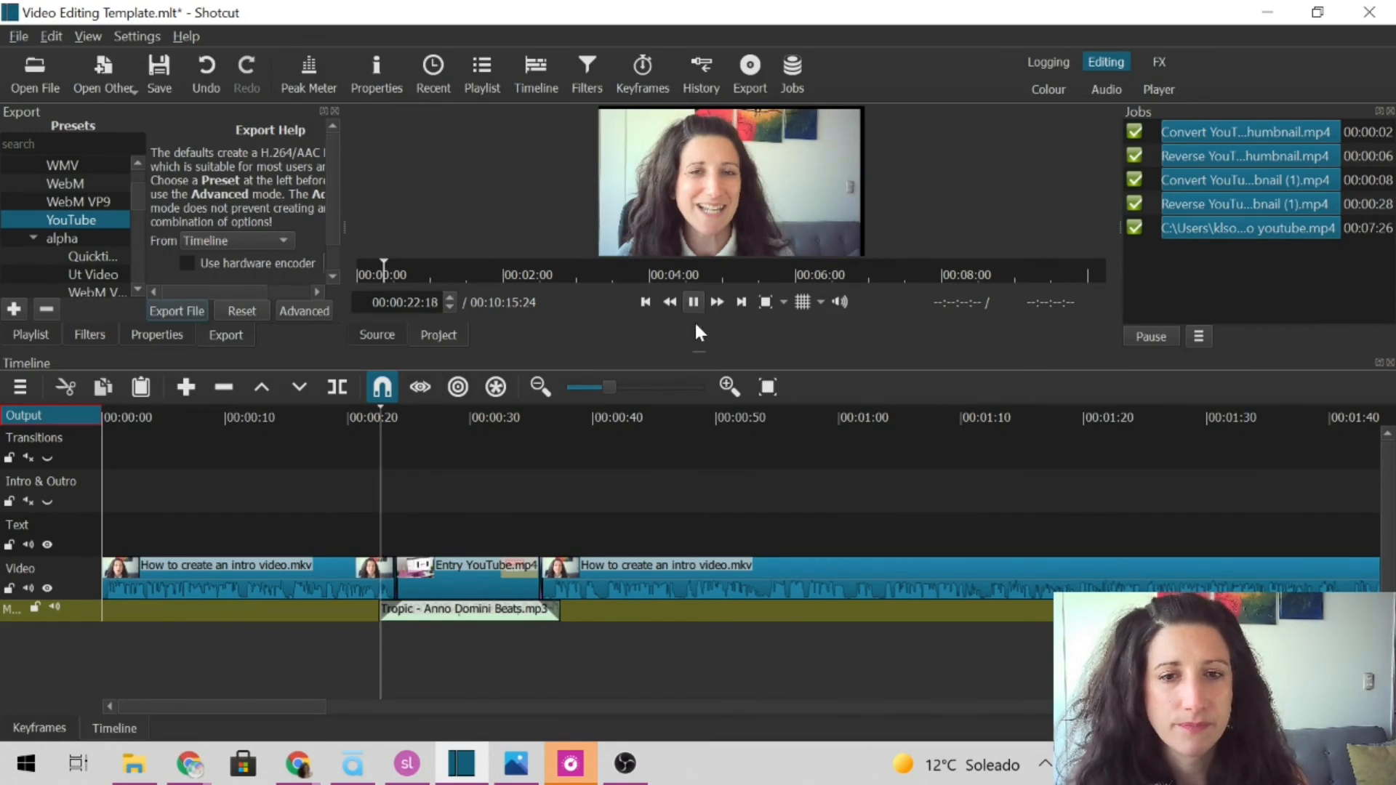
drag(687, 355, 671, 508)
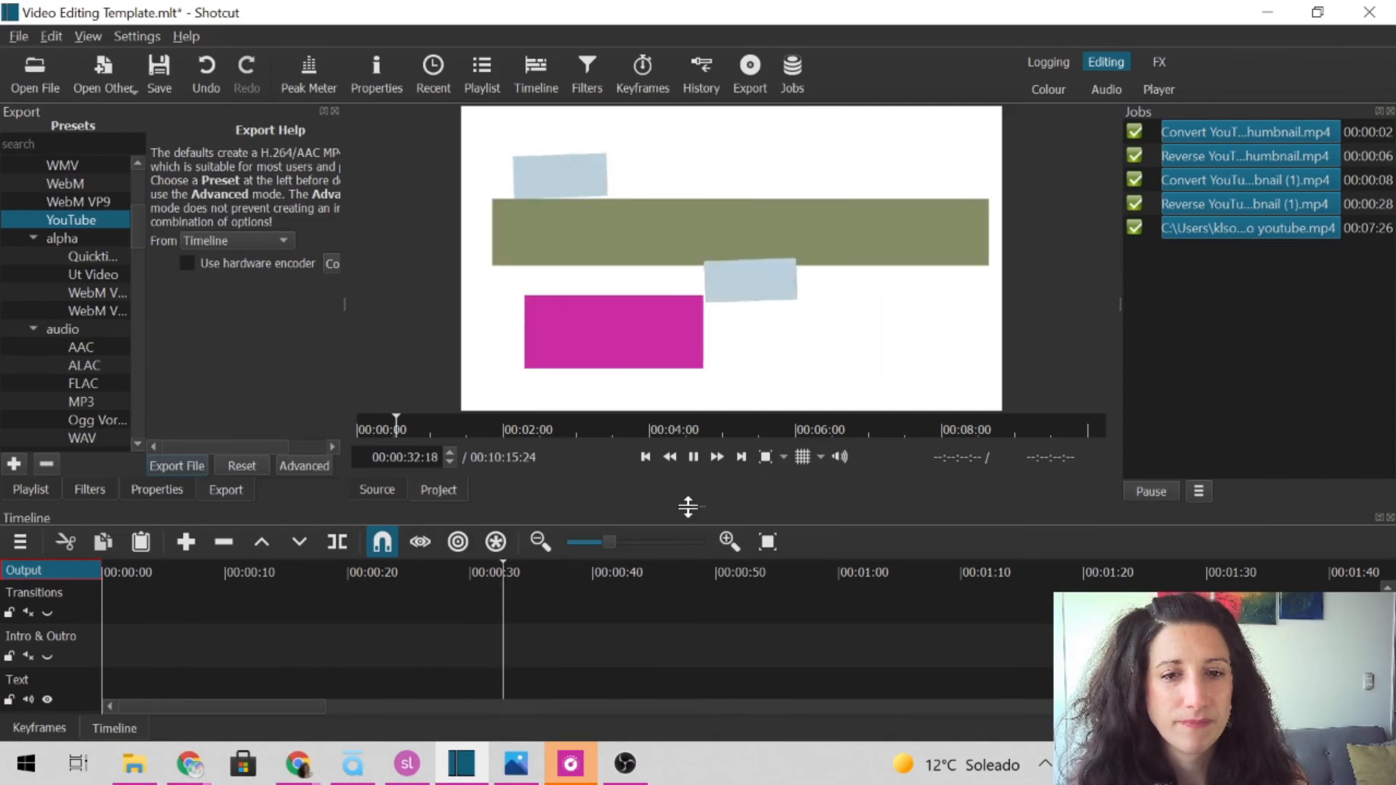
click(693, 458)
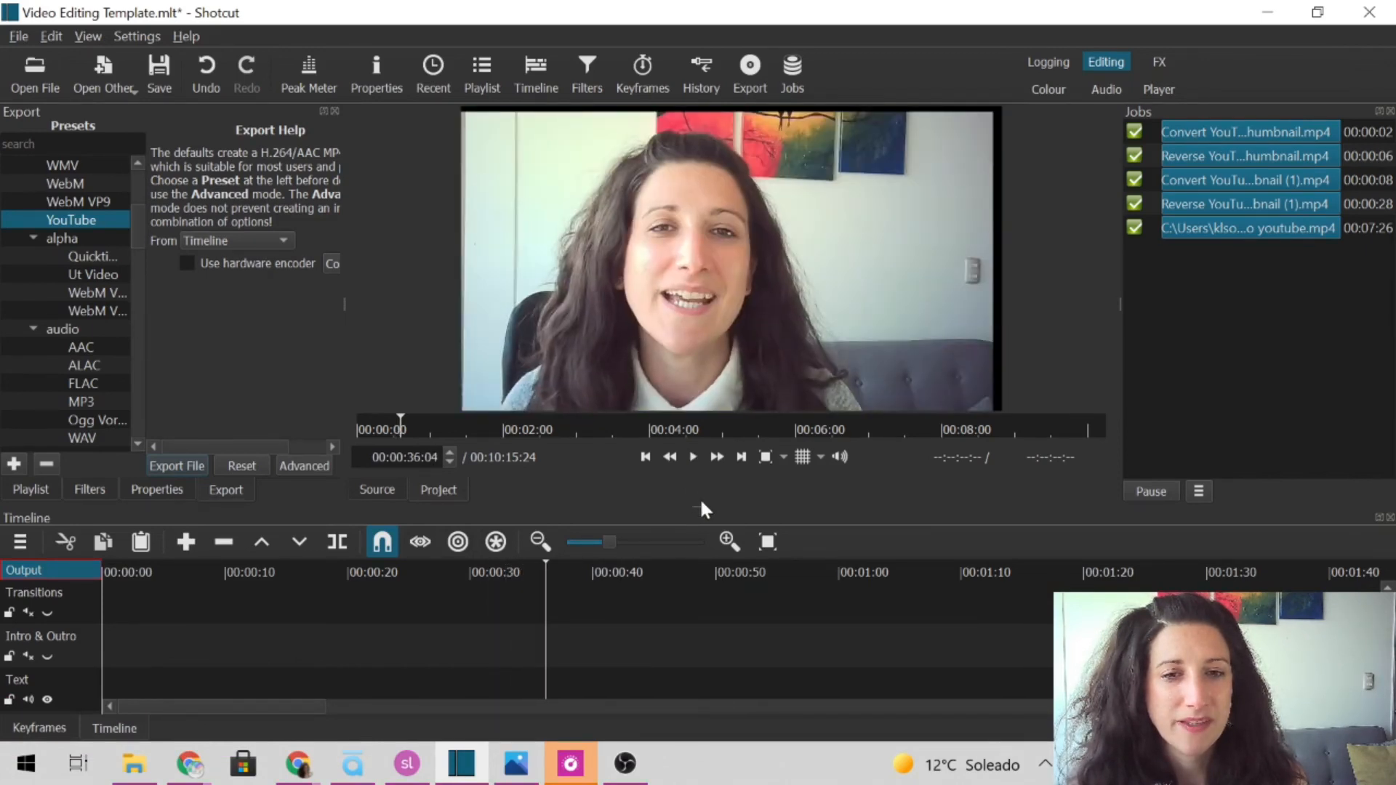
Step: Enlarge the timeline area, preview the project's ending at 00:10:09:20 and the closing thank-you clip at 00:10:13:02, and enlarge the preview
drag(699, 499, 712, 350)
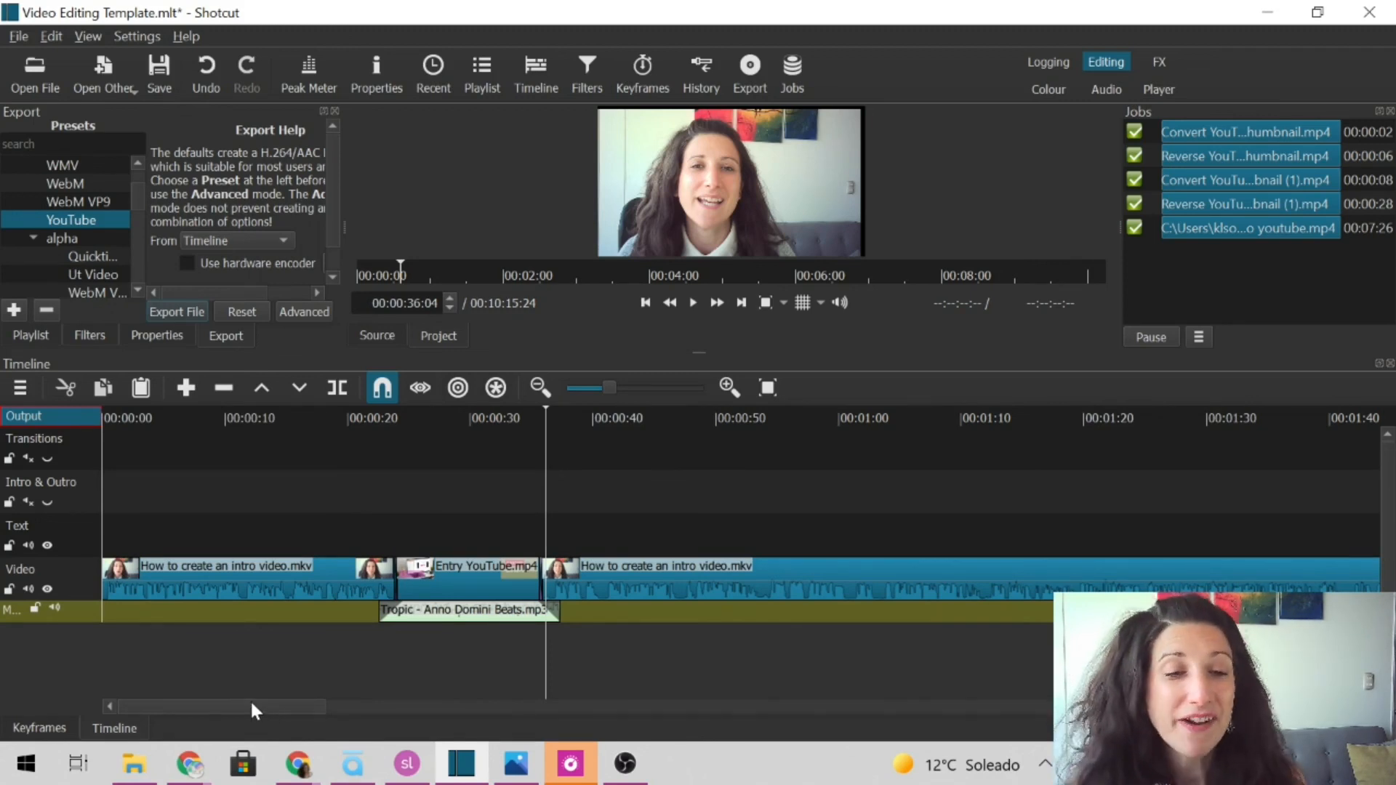
drag(250, 706, 1305, 709)
click(1207, 425)
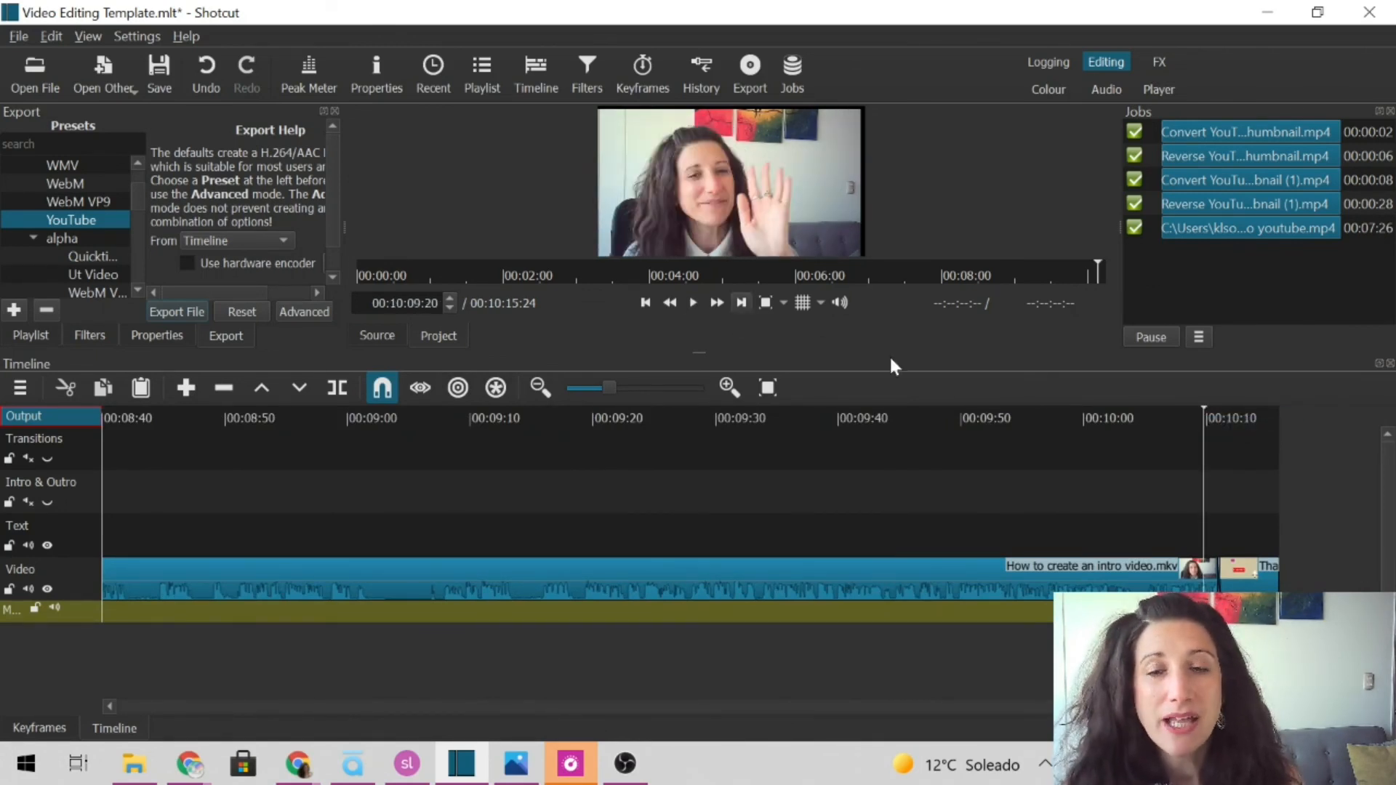
click(1228, 436)
click(1245, 434)
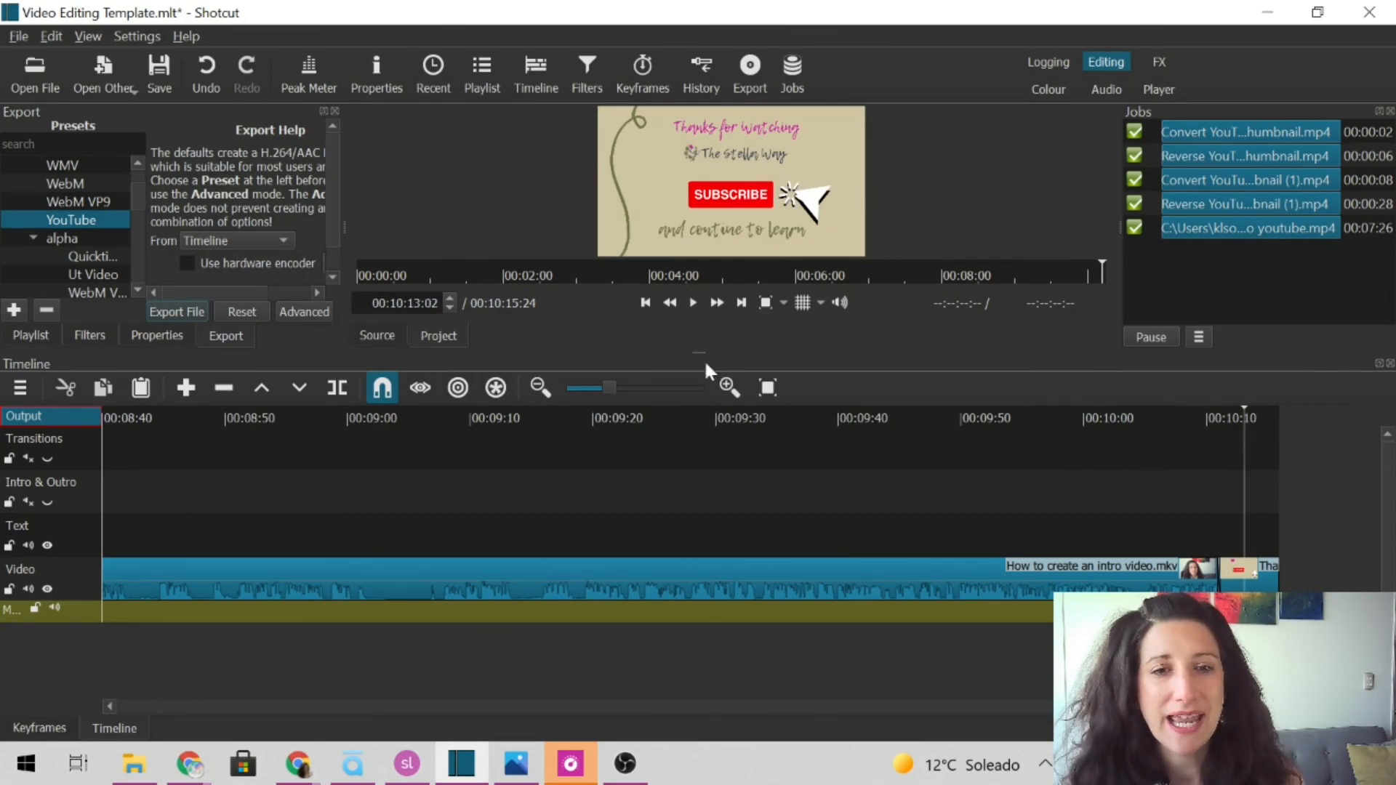
drag(701, 353, 698, 570)
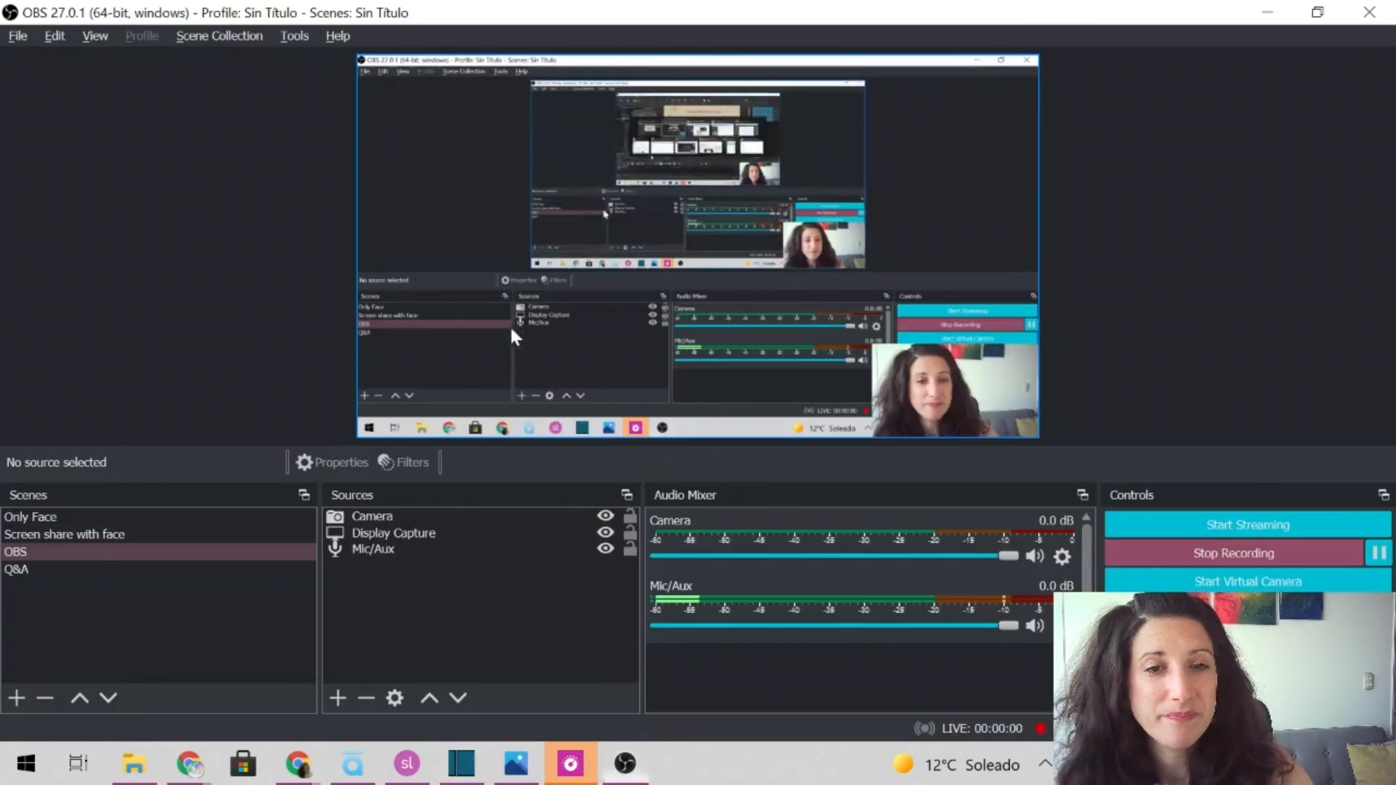
Step: Switch to OBS and select the "Screen share with face" scene
click(90, 533)
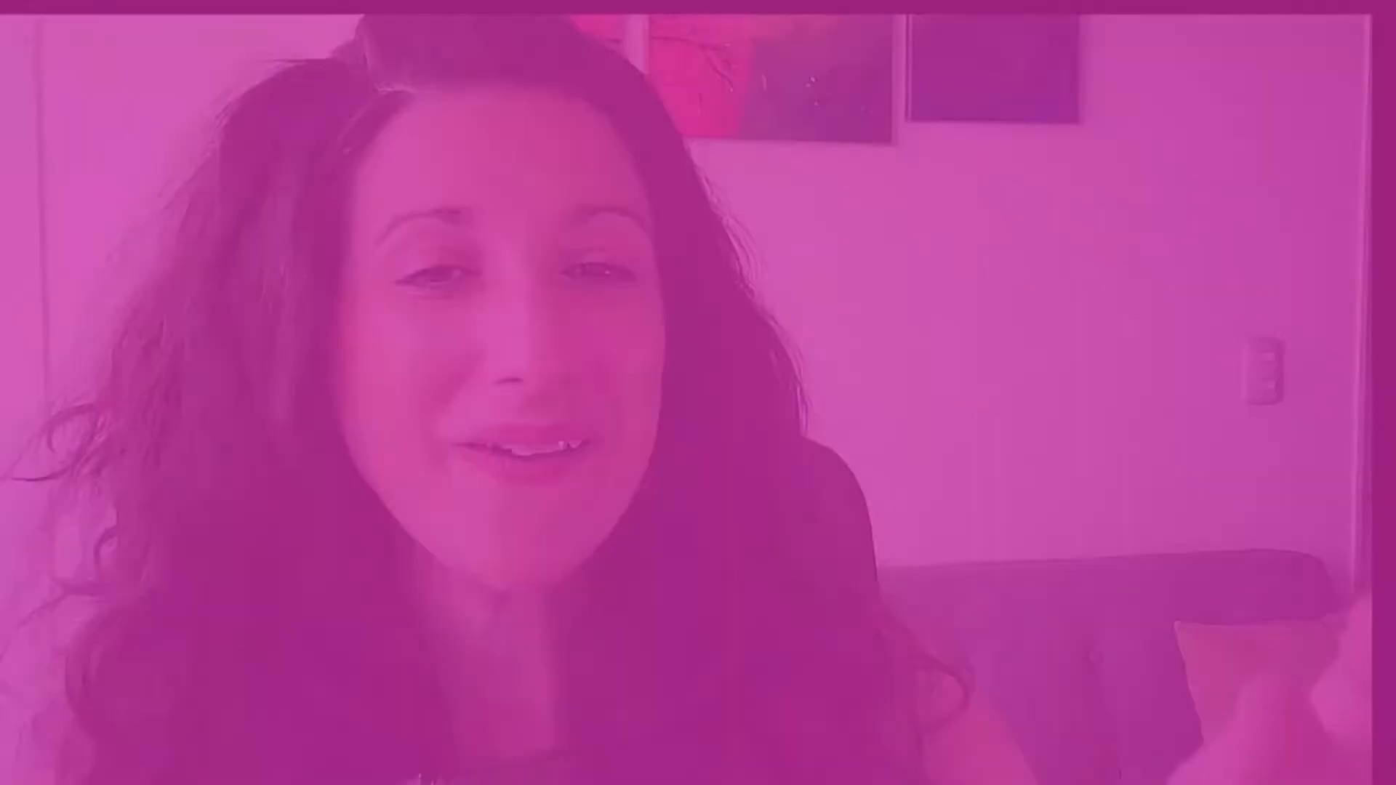